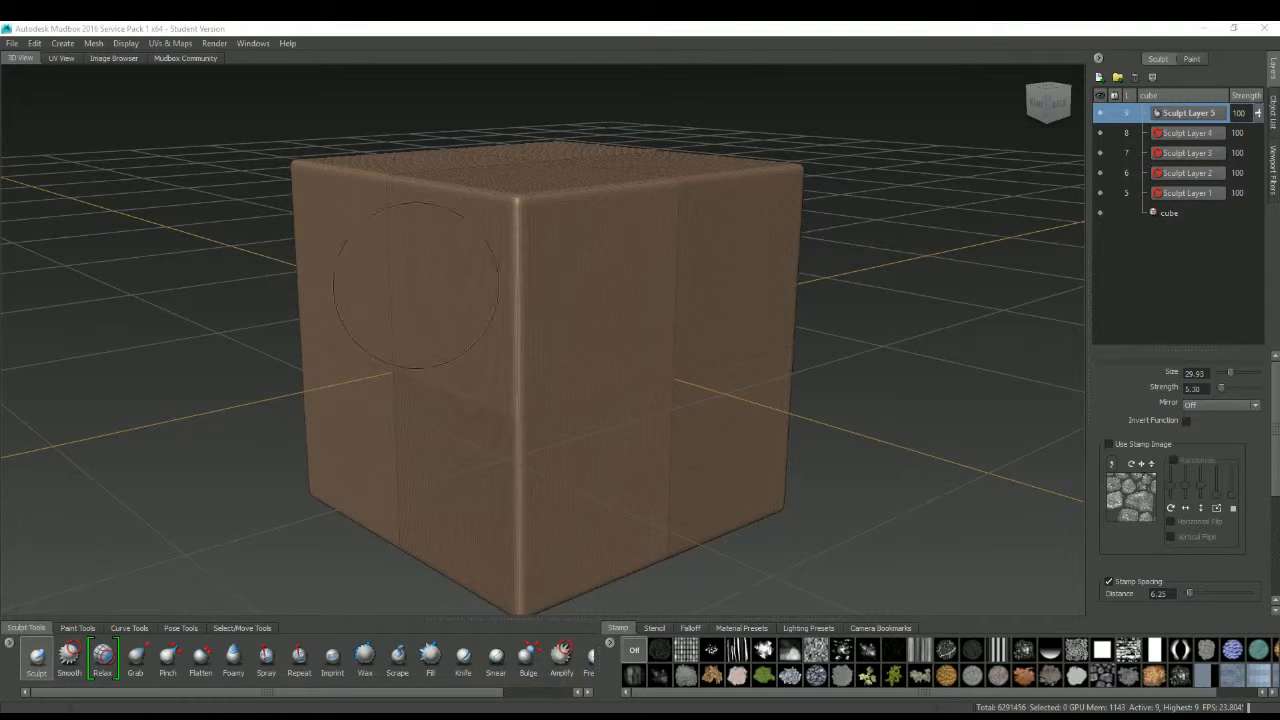
Sculpt broad raised forms on the right and back faces of the cube with the Sculpt tool at size 29.93 and strength 5.30
click(467, 246)
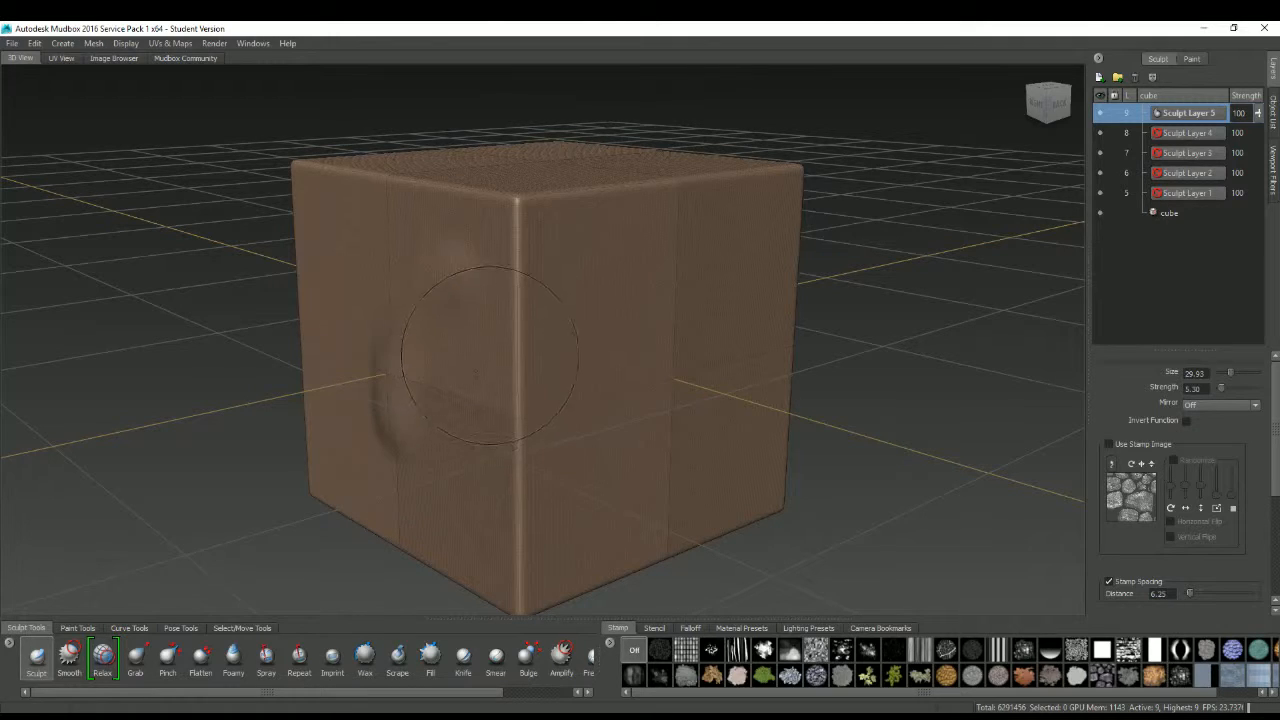
mouse_move(489, 352)
alt+mouse_down()
mouse_move(400, 408)
mouse_move(458, 262)
mouse_move(612, 272)
mouse_move(730, 334)
mouse_move(651, 336)
alt+mouse_up()
mouse_move(713, 238)
mouse_down()
mouse_move(646, 298)
mouse_move(598, 404)
mouse_move(628, 275)
mouse_up()
mouse_move(588, 402)
alt+mouse_down()
mouse_move(677, 332)
mouse_move(448, 383)
alt+mouse_up()
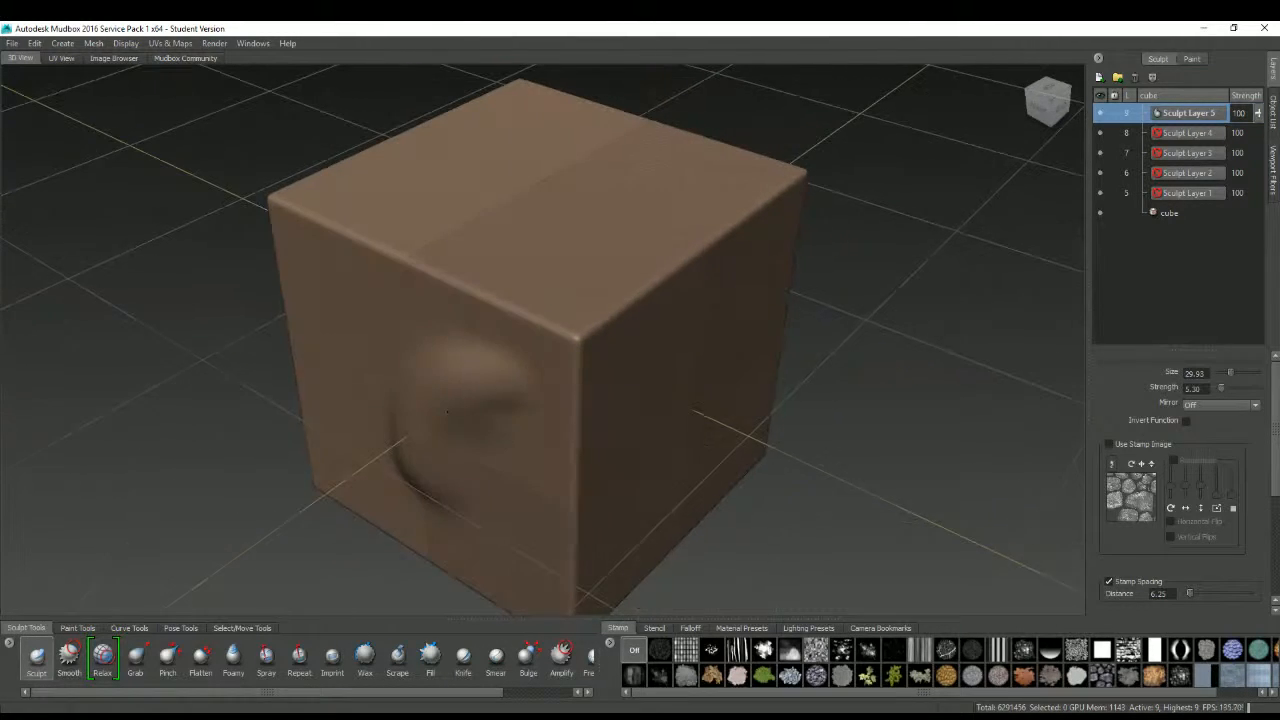
mouse_move(665, 362)
alt+mouse_down()
mouse_move(500, 308)
mouse_move(490, 290)
alt+mouse_up()
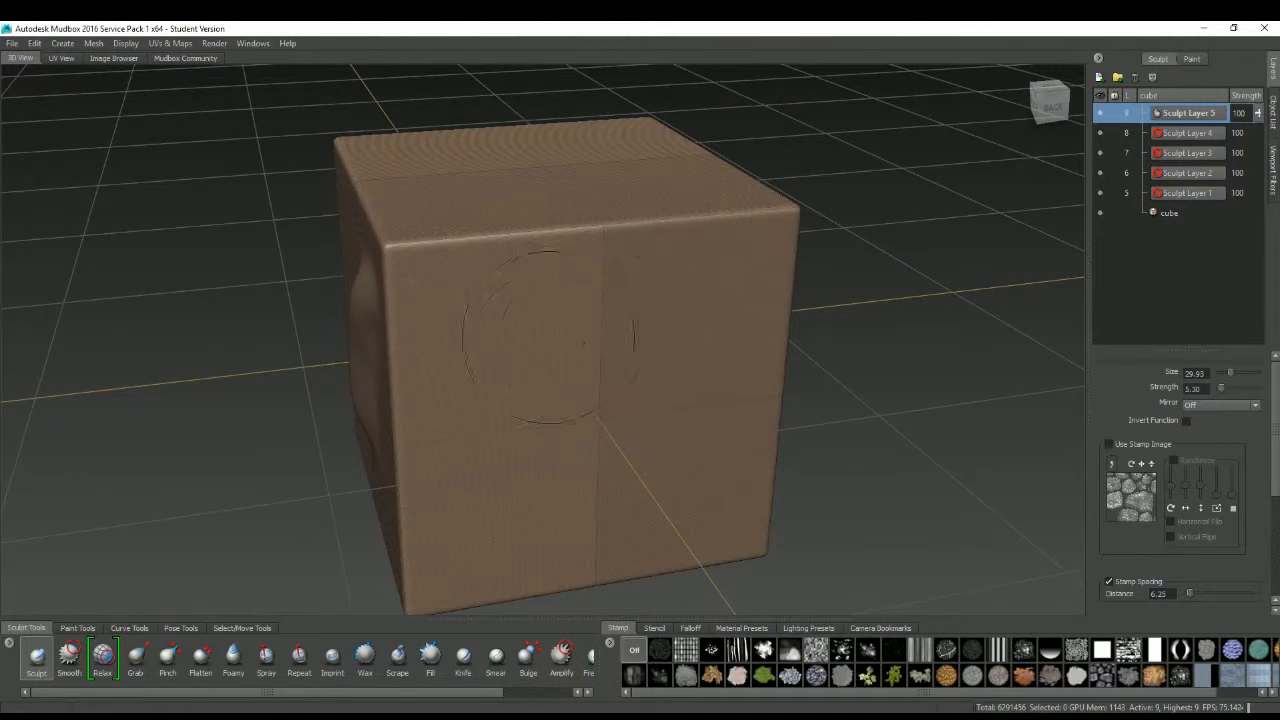
mouse_move(610, 296)
mouse_down()
mouse_move(582, 328)
mouse_move(562, 322)
mouse_move(552, 350)
mouse_move(465, 345)
mouse_move(612, 222)
mouse_move(592, 230)
mouse_move(605, 245)
mouse_move(665, 215)
mouse_move(562, 306)
mouse_up()
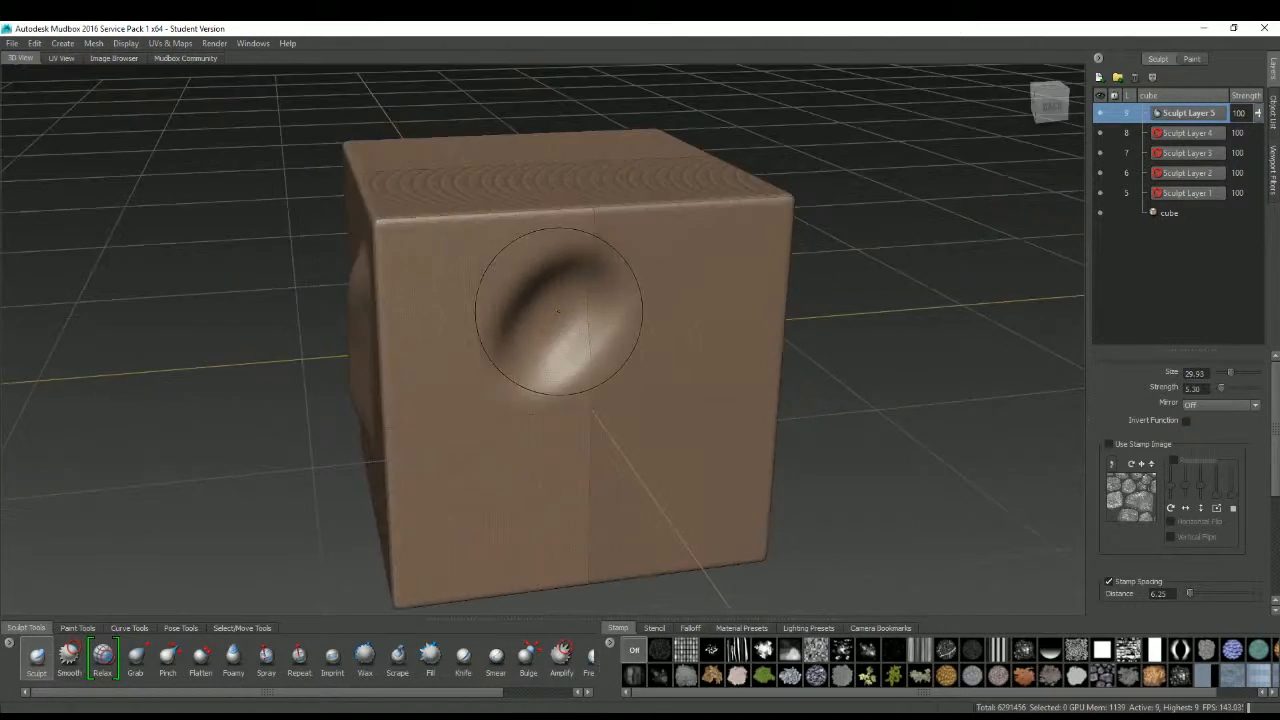
Soften the raised forms on the back and right faces with the Smooth tool at size 29.93 and strength 100
click(71, 662)
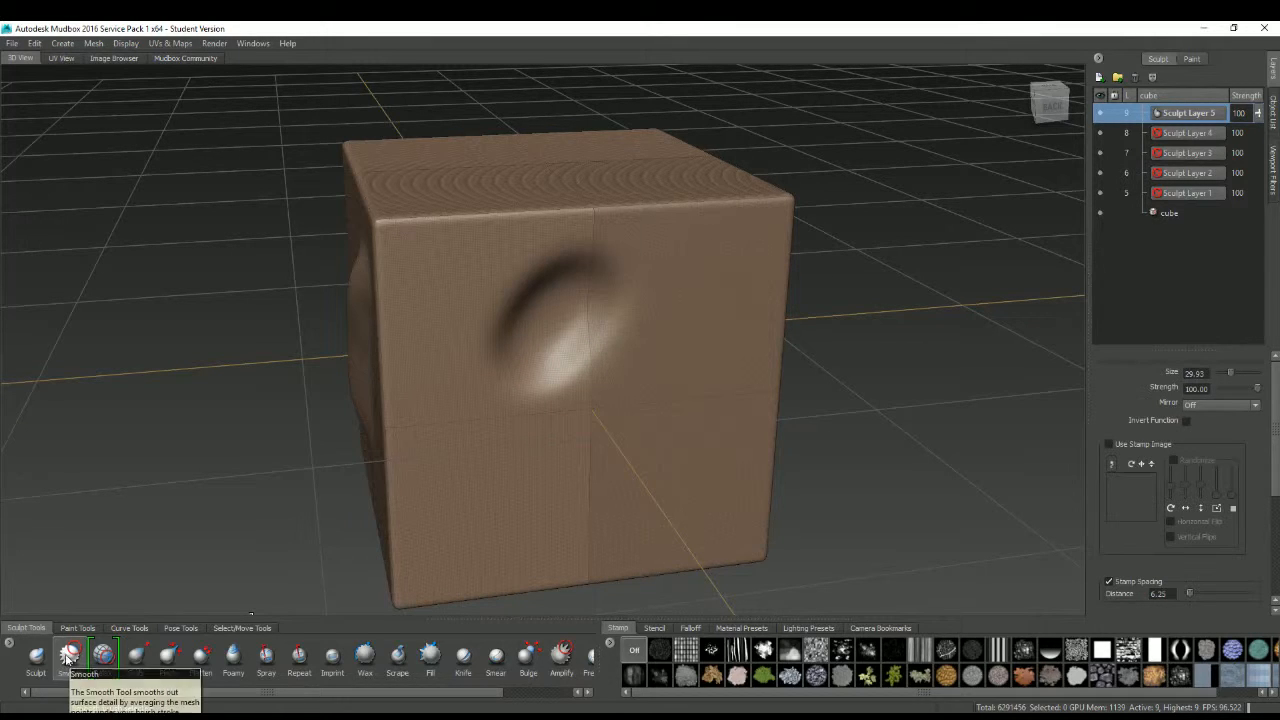
alt+drag(478, 373, 432, 345)
drag(498, 210, 518, 205)
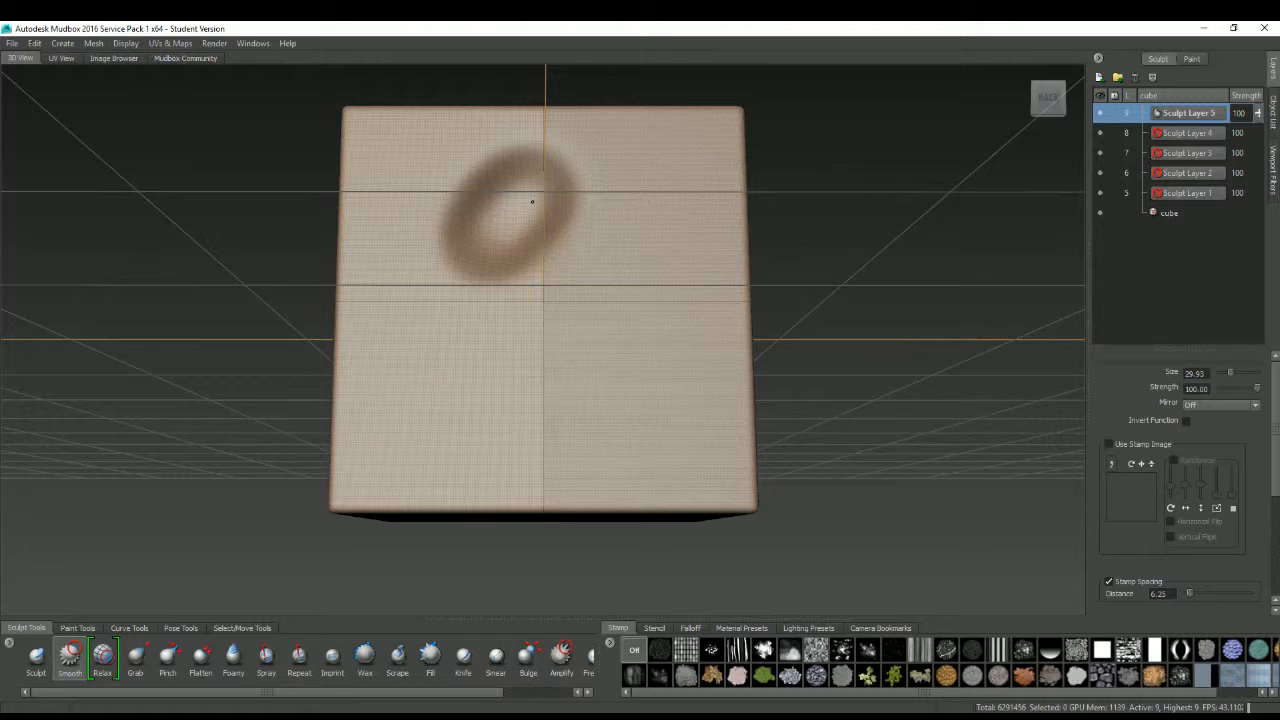
mouse_move(532, 201)
alt+mouse_down()
mouse_move(570, 240)
mouse_move(543, 271)
alt+mouse_up()
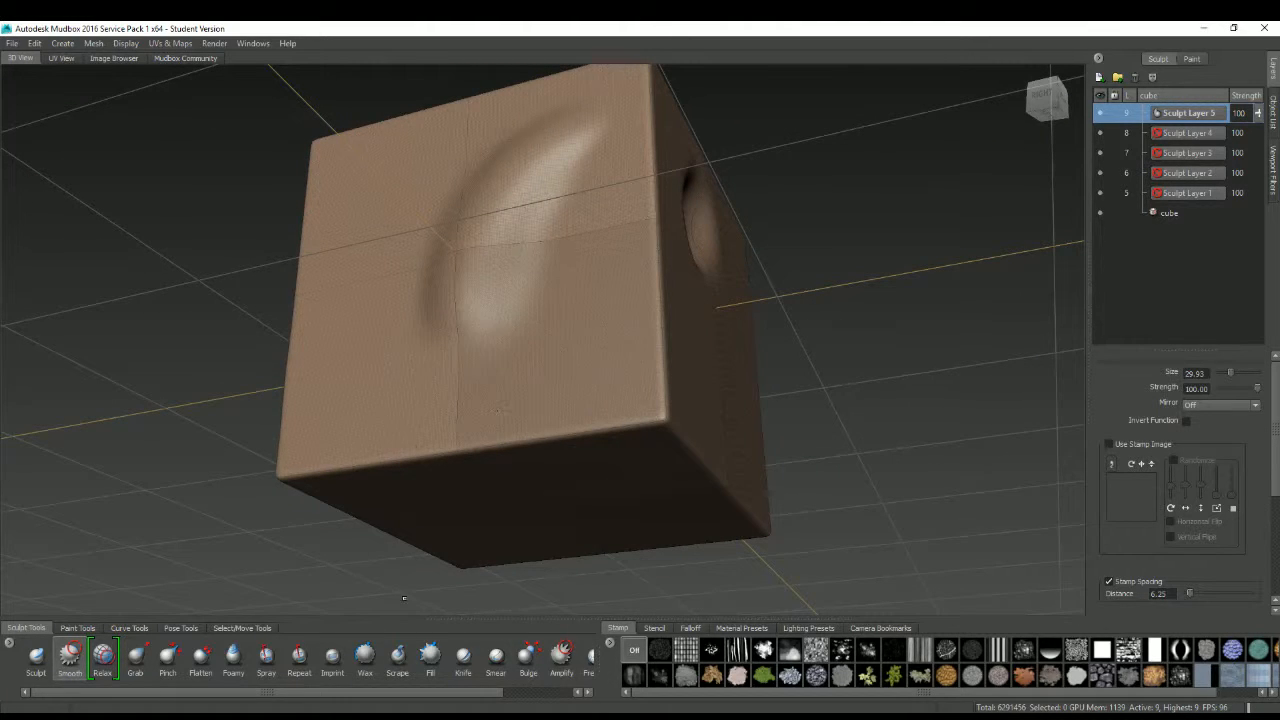
Sculpt a narrow, uneven diagonal ridge beside the long mound on the right face, using a small Sculpt brush of size 8.45
drag(360, 590, 231, 603)
click(36, 658)
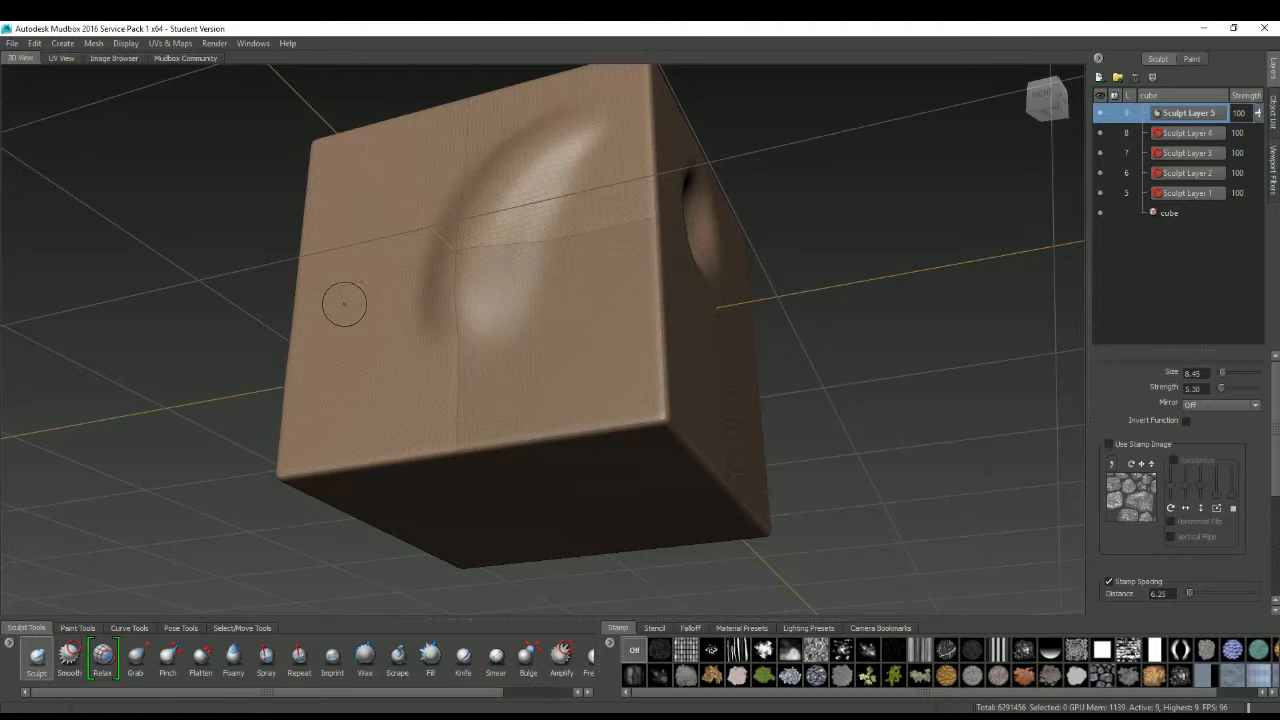
mouse_move(352, 298)
mouse_down()
mouse_move(362, 360)
mouse_move(390, 302)
mouse_move(396, 246)
mouse_move(396, 292)
mouse_move(470, 308)
mouse_move(452, 416)
mouse_up()
Activate the Smooth tool and enlarge its brush to size 20.23 over the narrow ridge on the right face
click(69, 656)
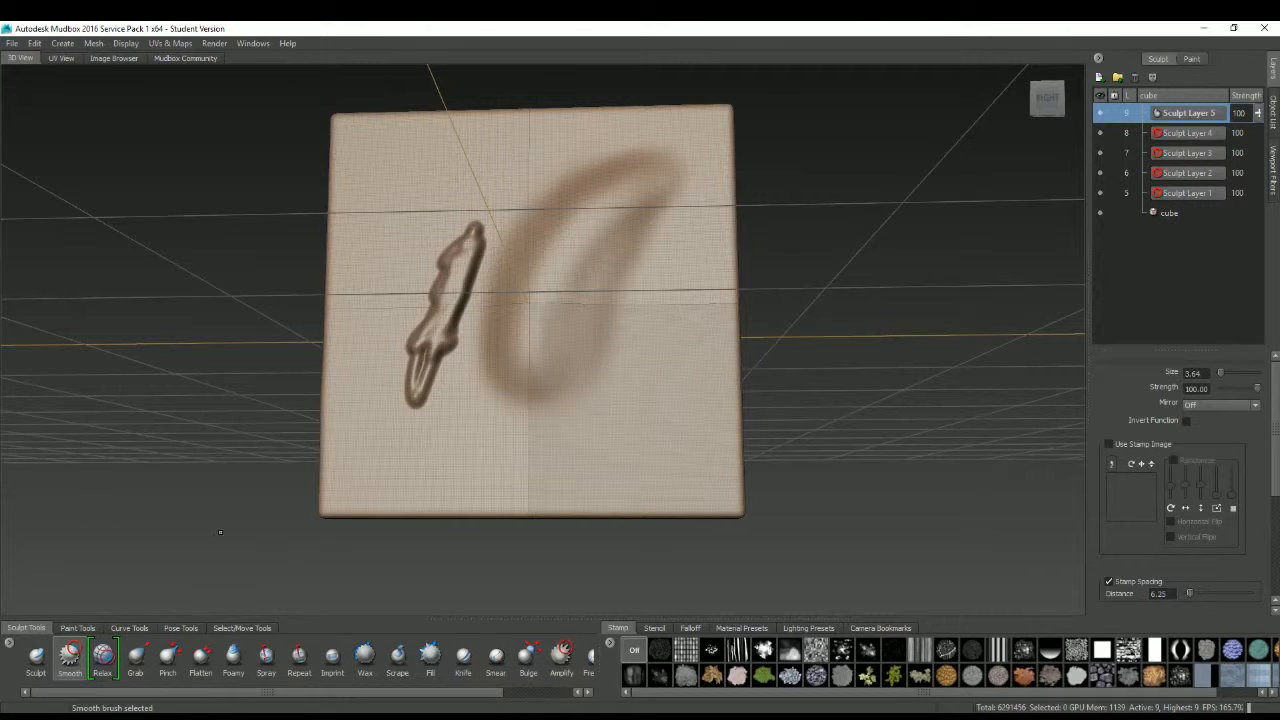
key(b)
drag(428, 279, 429, 311)
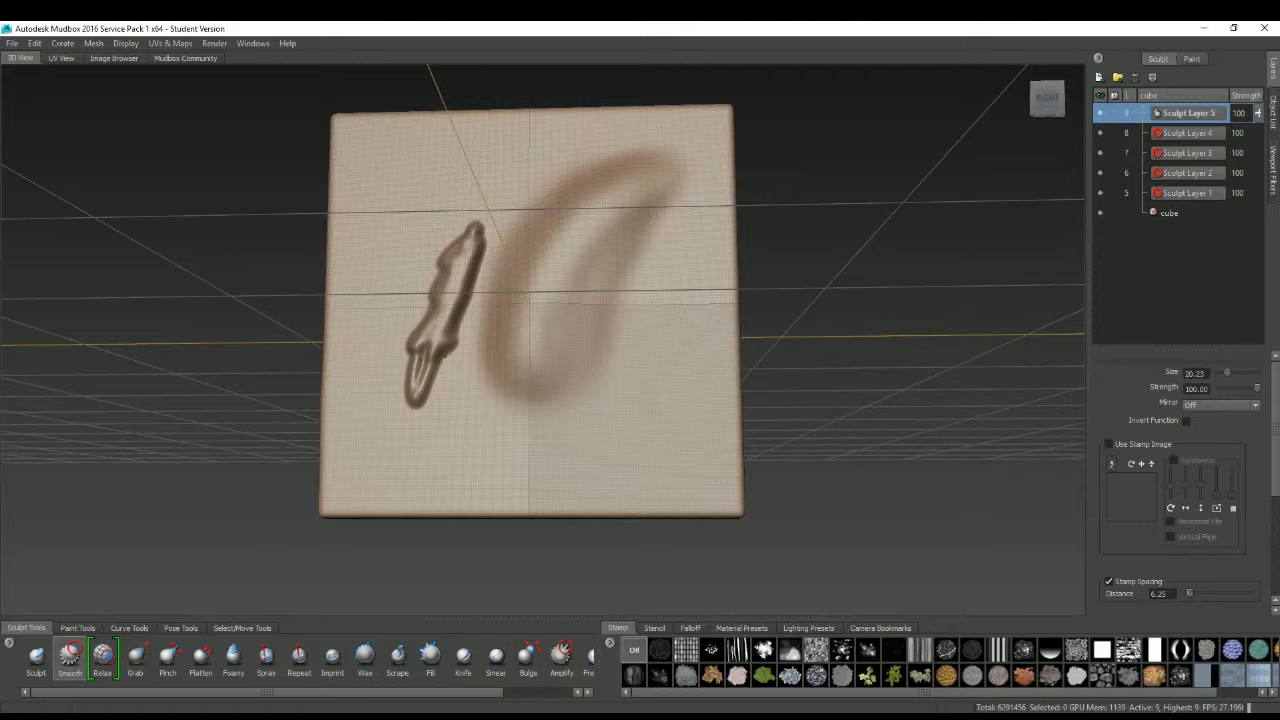
key(f)
mouse_move(537, 349)
alt+mouse_down()
mouse_move(640, 345)
mouse_move(636, 375)
alt+mouse_up()
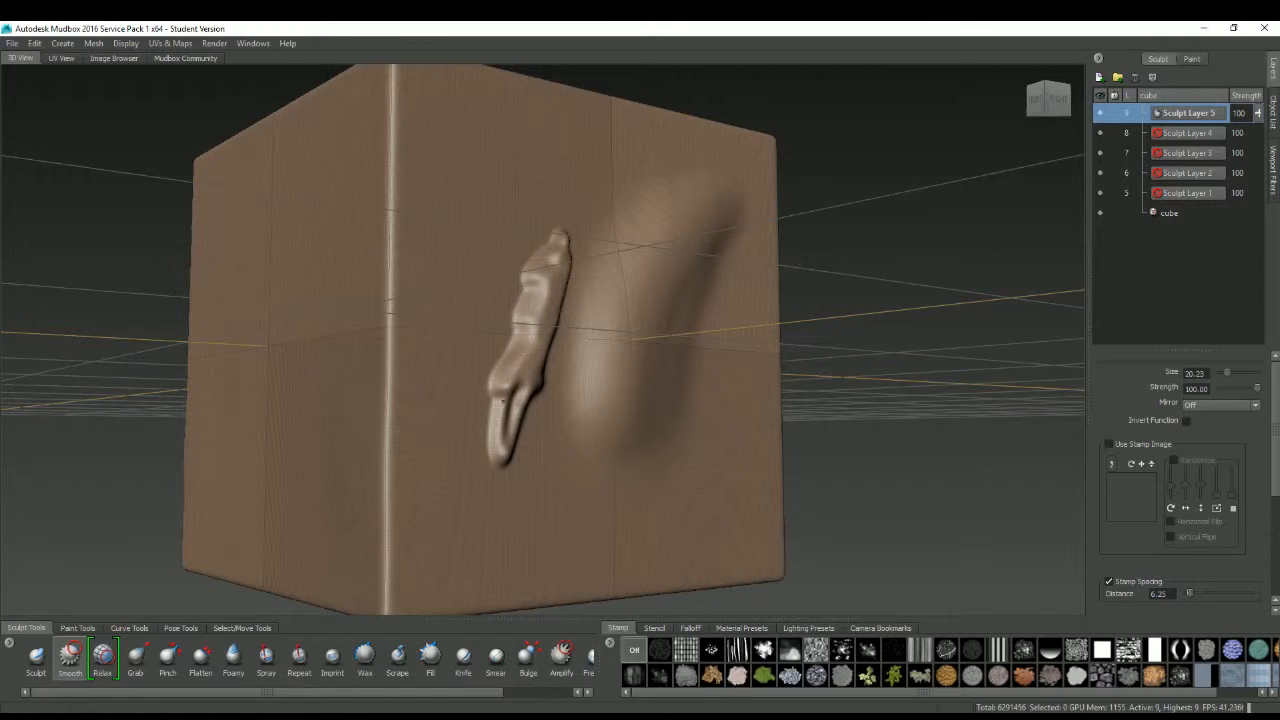
mouse_move(528, 420)
alt+mouse_down()
mouse_move(443, 377)
mouse_move(430, 350)
alt+mouse_up()
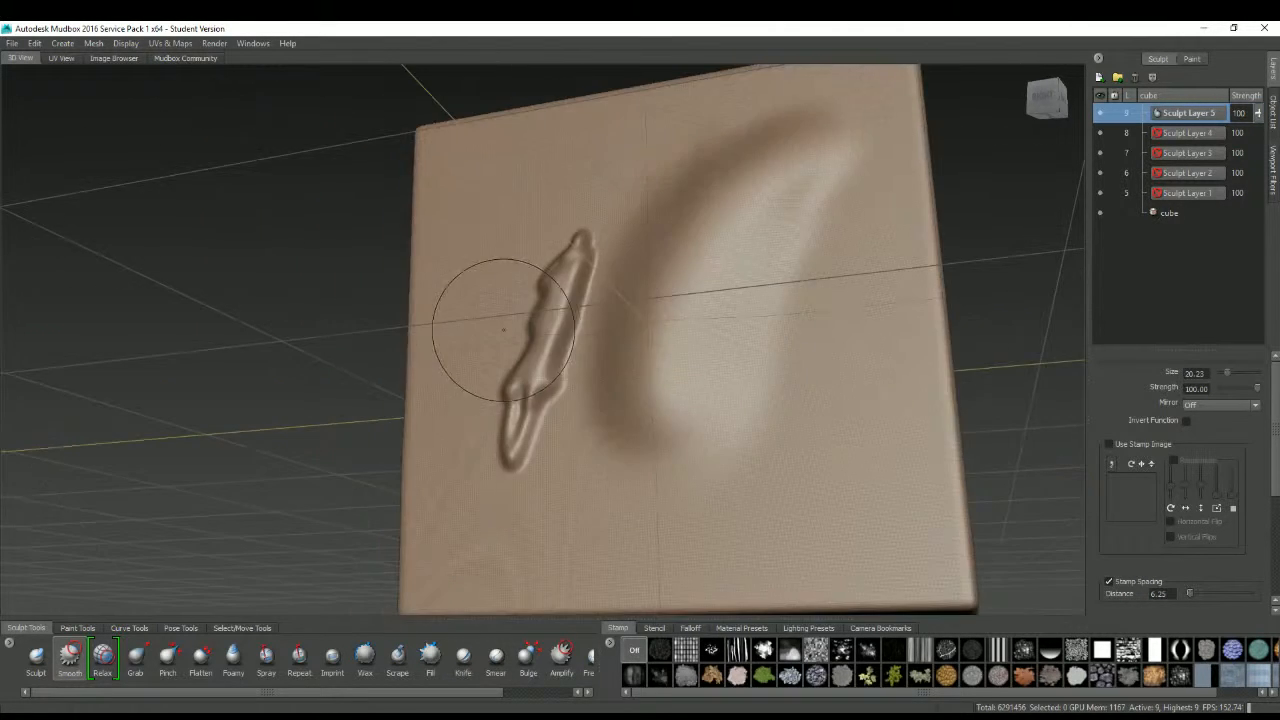
Switch to the Relax tool, constrained to the surface at strength 100, over the narrow ridge
alt+drag(508, 331, 609, 320)
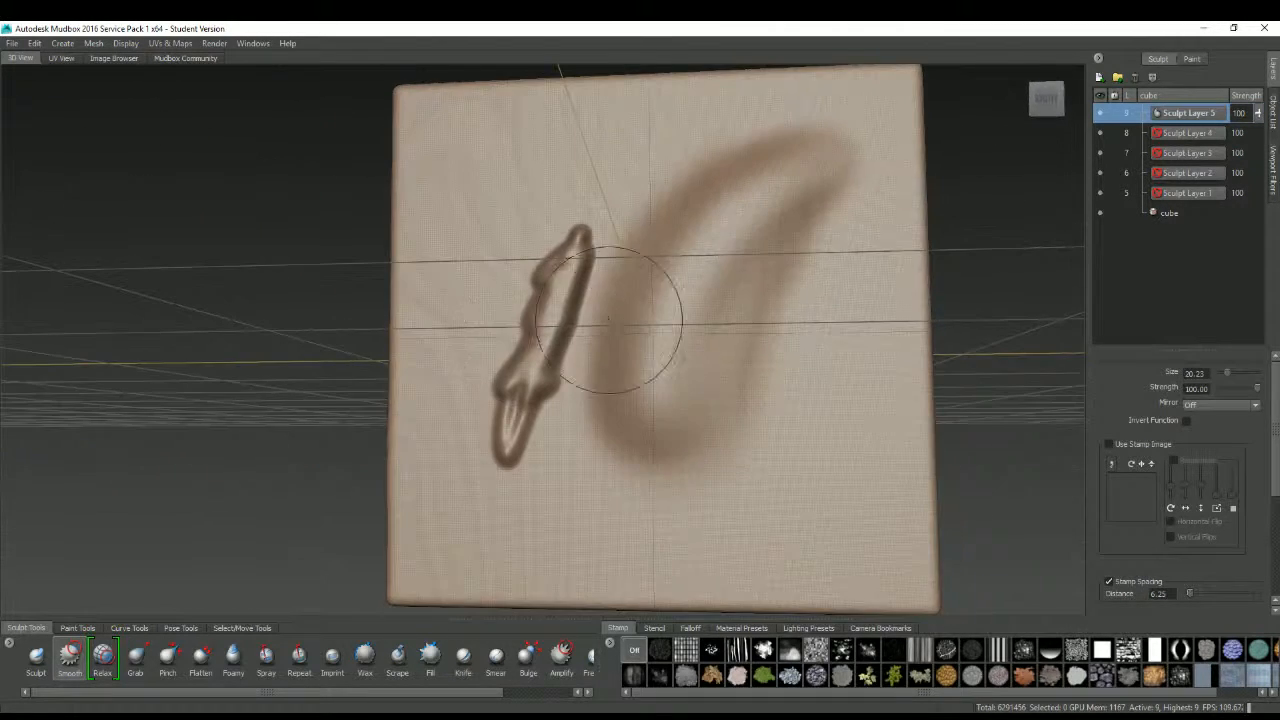
click(104, 657)
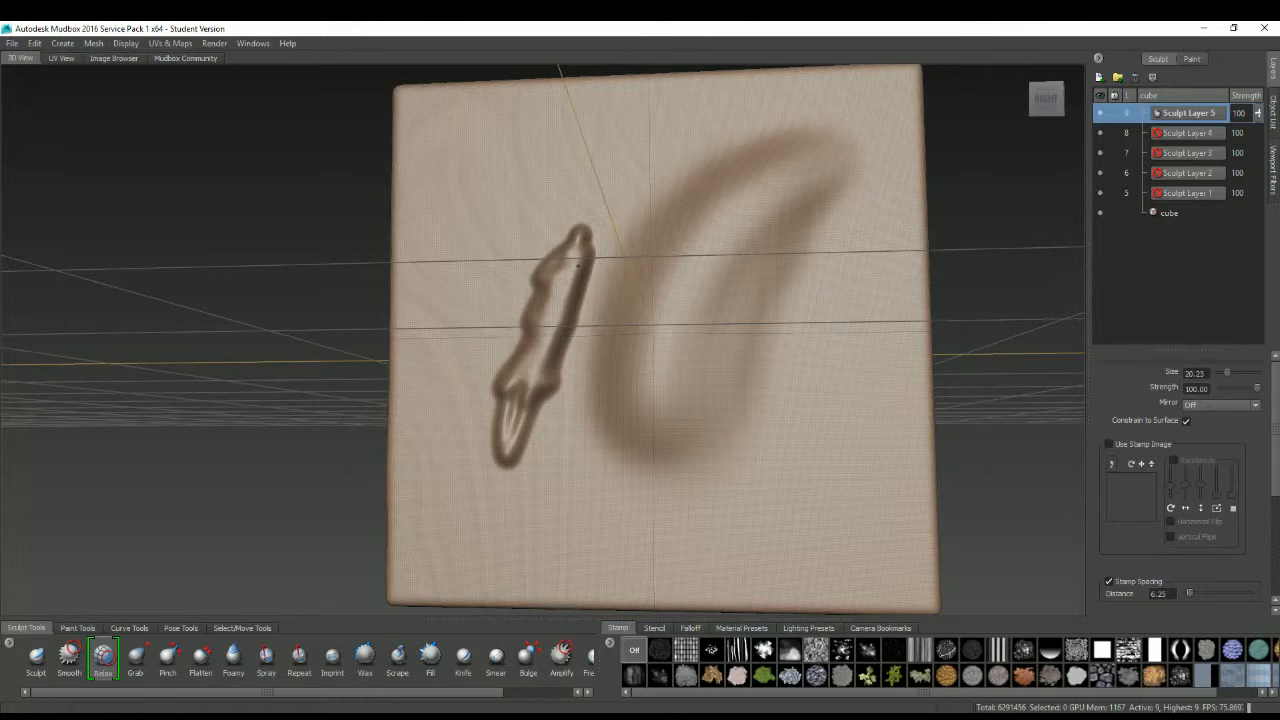
mouse_move(591, 343)
alt+mouse_down()
mouse_move(540, 300)
mouse_move(570, 306)
alt+mouse_up()
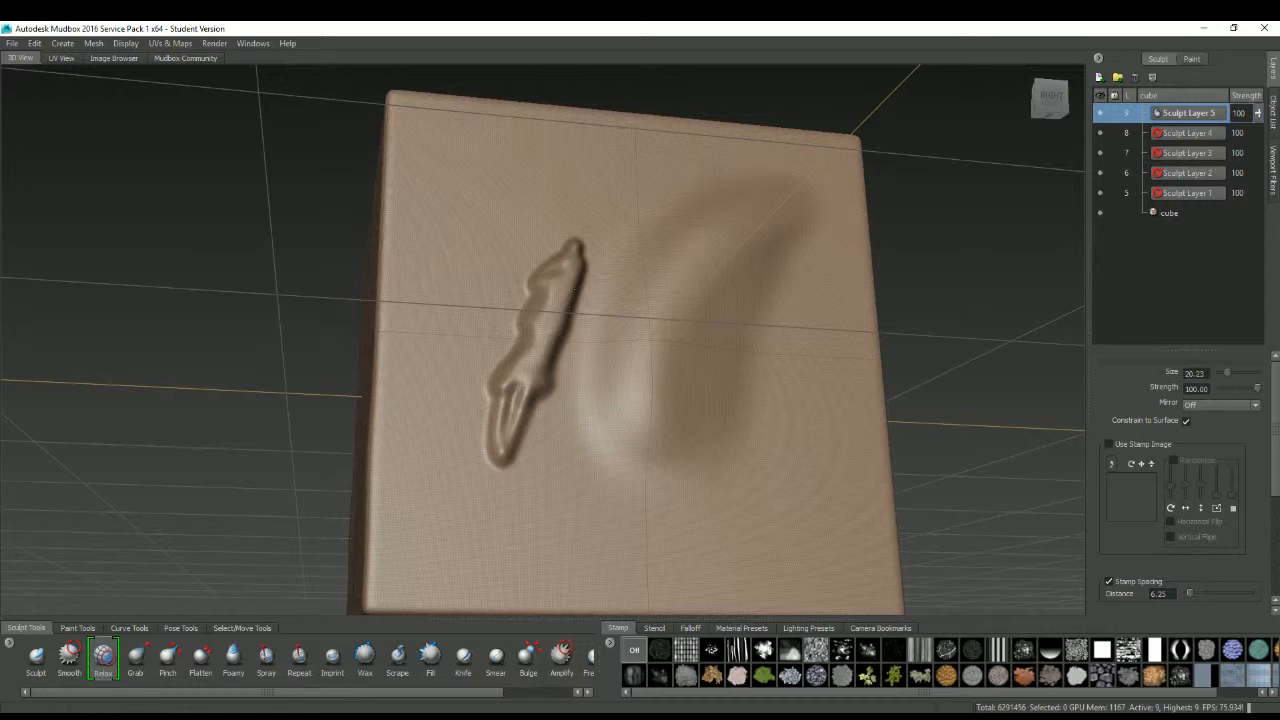
Pull a round bump out of the right face above the narrow ridge with the Grab tool at size 20.23 and strength 100
click(136, 657)
alt+drag(500, 471, 560, 440)
mouse_move(880, 180)
alt+mouse_down()
mouse_move(785, 171)
mouse_move(576, 200)
mouse_move(470, 176)
mouse_move(521, 172)
alt+mouse_up()
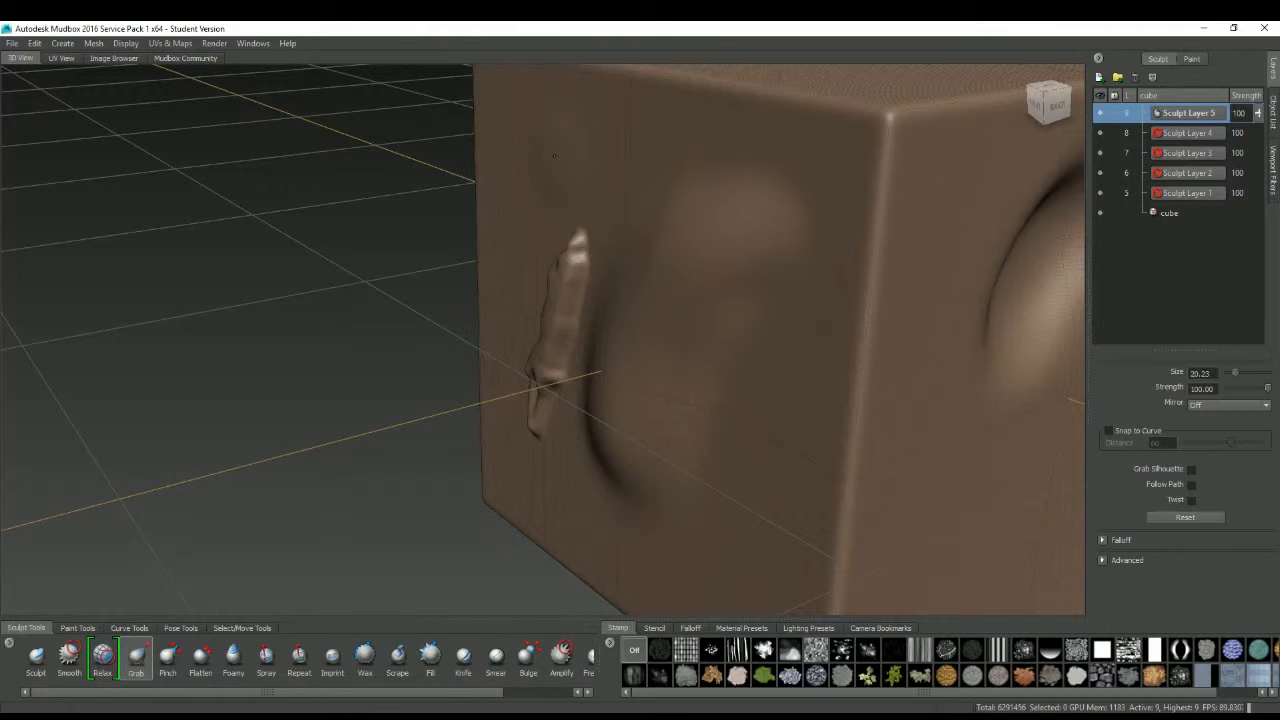
mouse_move(554, 156)
mouse_down()
mouse_move(490, 218)
mouse_move(413, 261)
mouse_move(541, 174)
mouse_move(423, 198)
mouse_move(471, 205)
mouse_move(538, 163)
mouse_up()
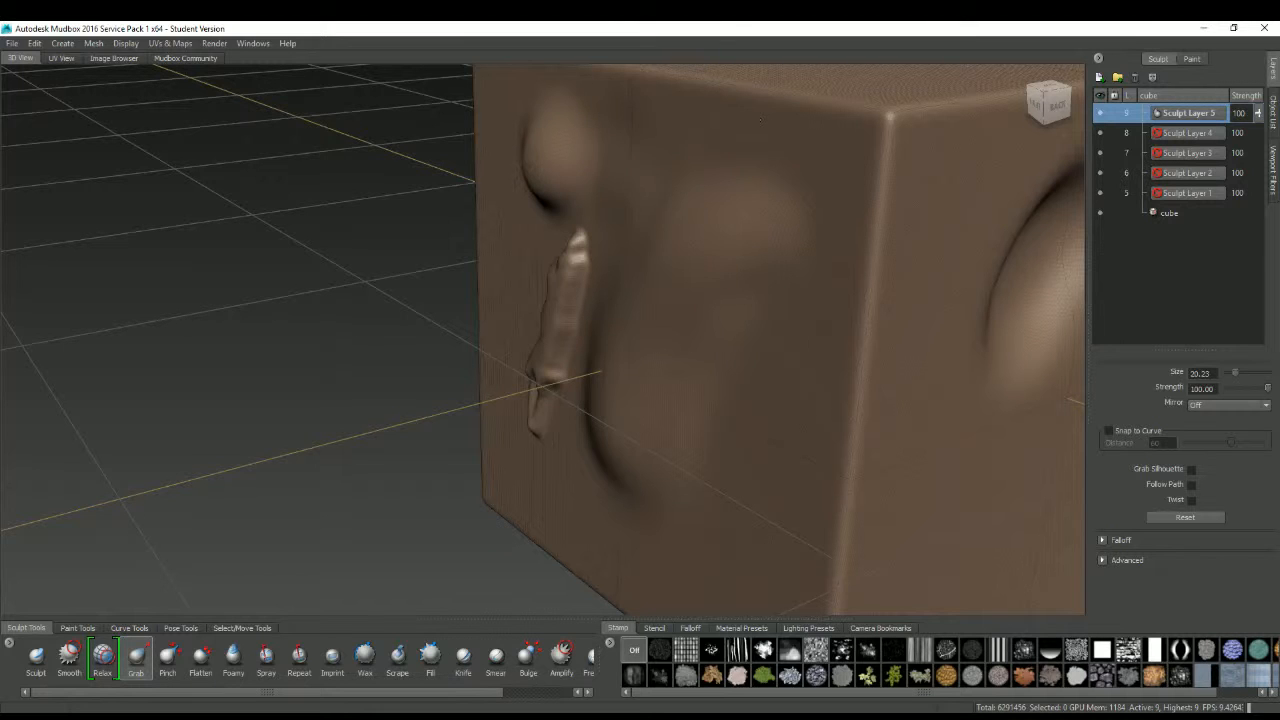
Grab the right face's surface near its back edge to form a swirl in the lower corner and a round bump above it
alt+drag(642, 205, 810, 405)
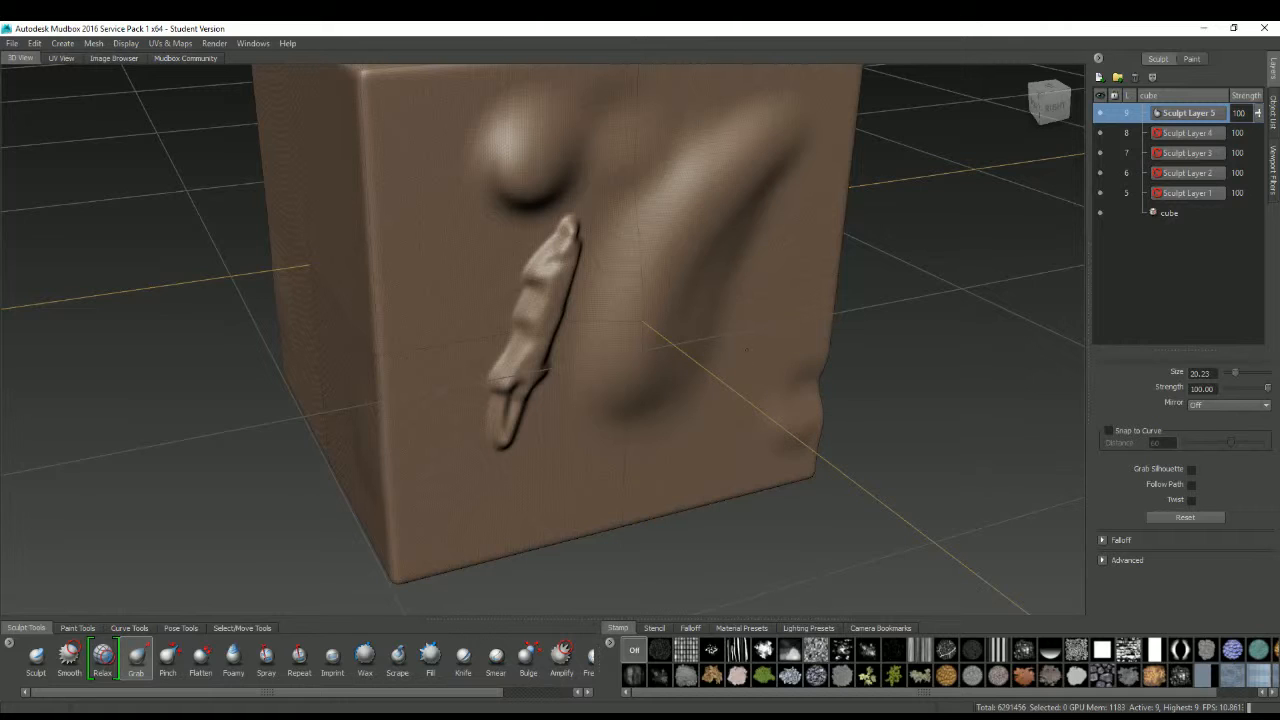
mouse_move(727, 443)
mouse_down()
mouse_move(820, 443)
mouse_move(593, 144)
mouse_move(688, 270)
mouse_up()
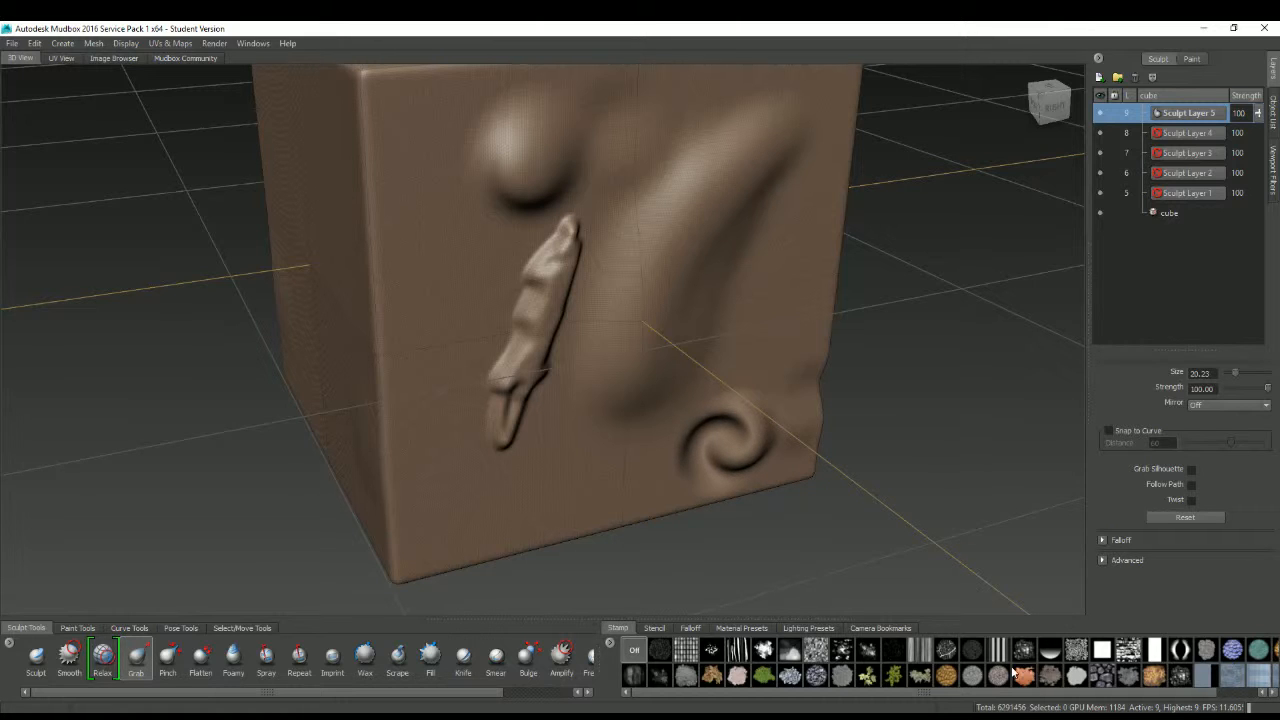
alt+drag(854, 431, 740, 362)
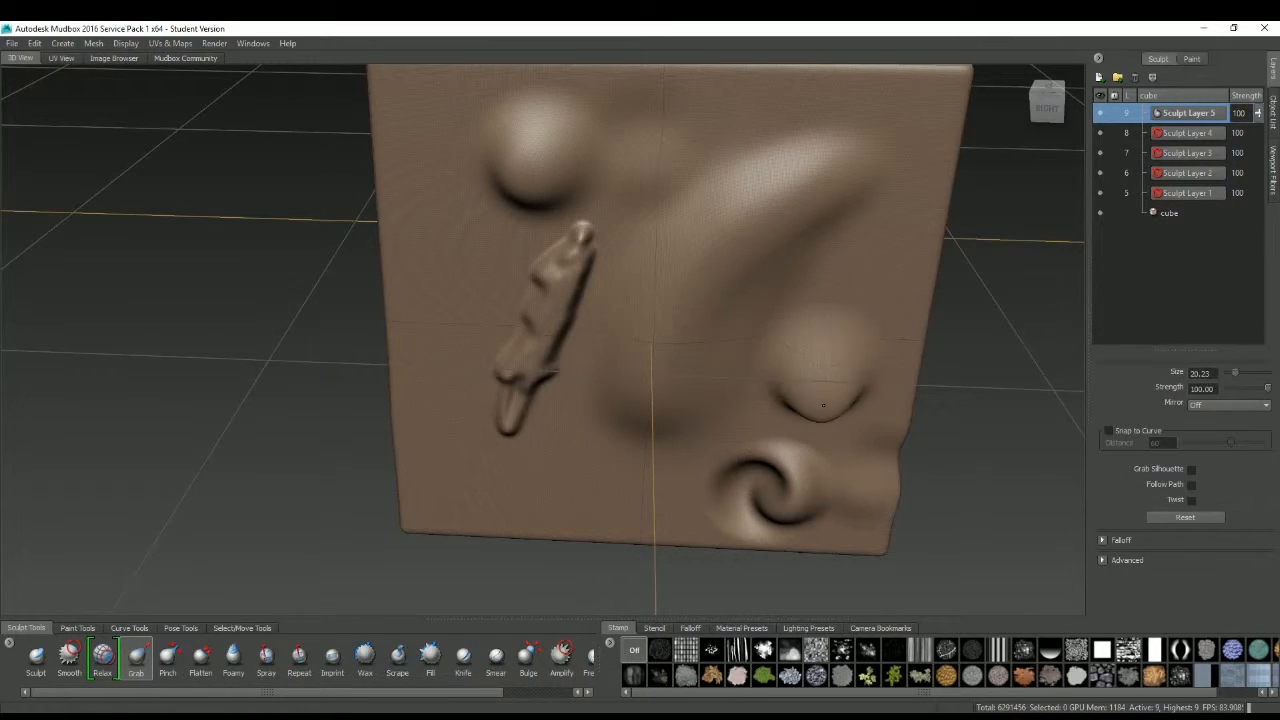
mouse_move(813, 380)
alt+mouse_down()
mouse_move(794, 314)
mouse_move(850, 290)
mouse_move(812, 313)
alt+mouse_up()
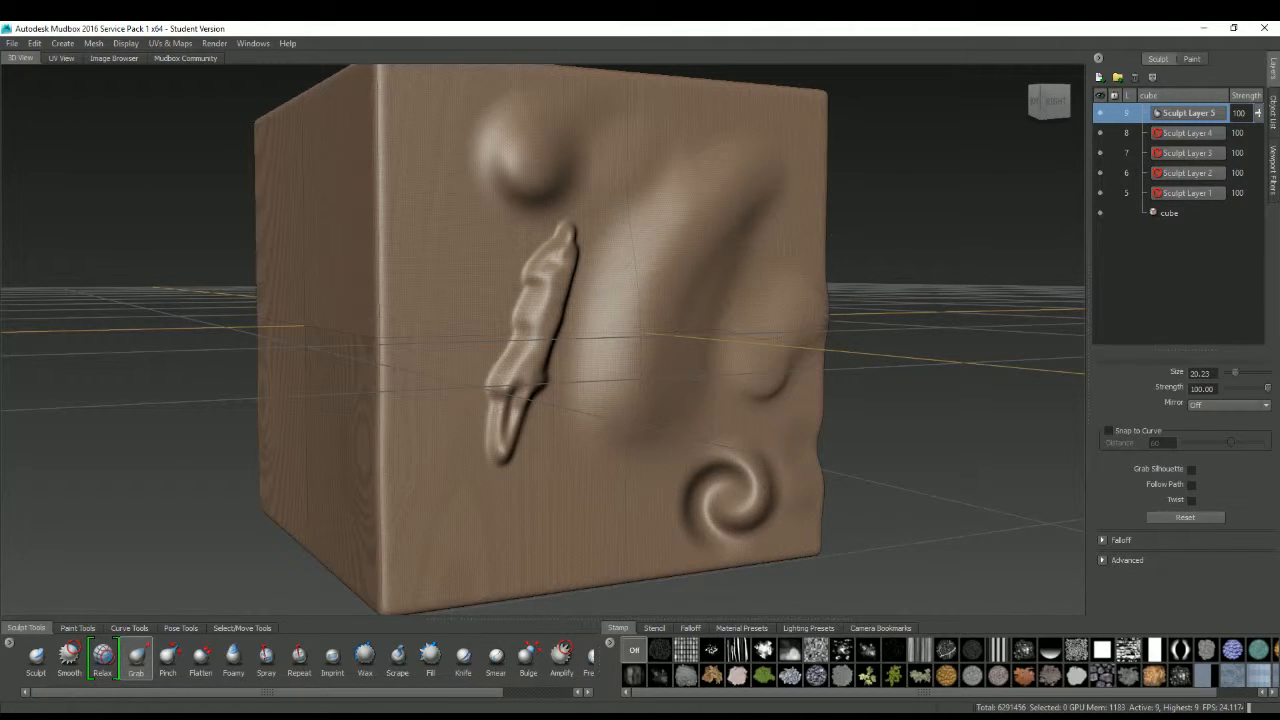
mouse_move(823, 232)
mouse_down()
mouse_move(780, 254)
mouse_move(827, 223)
mouse_move(848, 276)
mouse_up()
Push several spots of the vertical edge between the front and right faces inward with the Grab tool to give it a wavy outline
mouse_move(373, 258)
alt+mouse_down()
mouse_move(550, 212)
mouse_move(583, 234)
alt+mouse_up()
scroll(610, 148, down, 4)
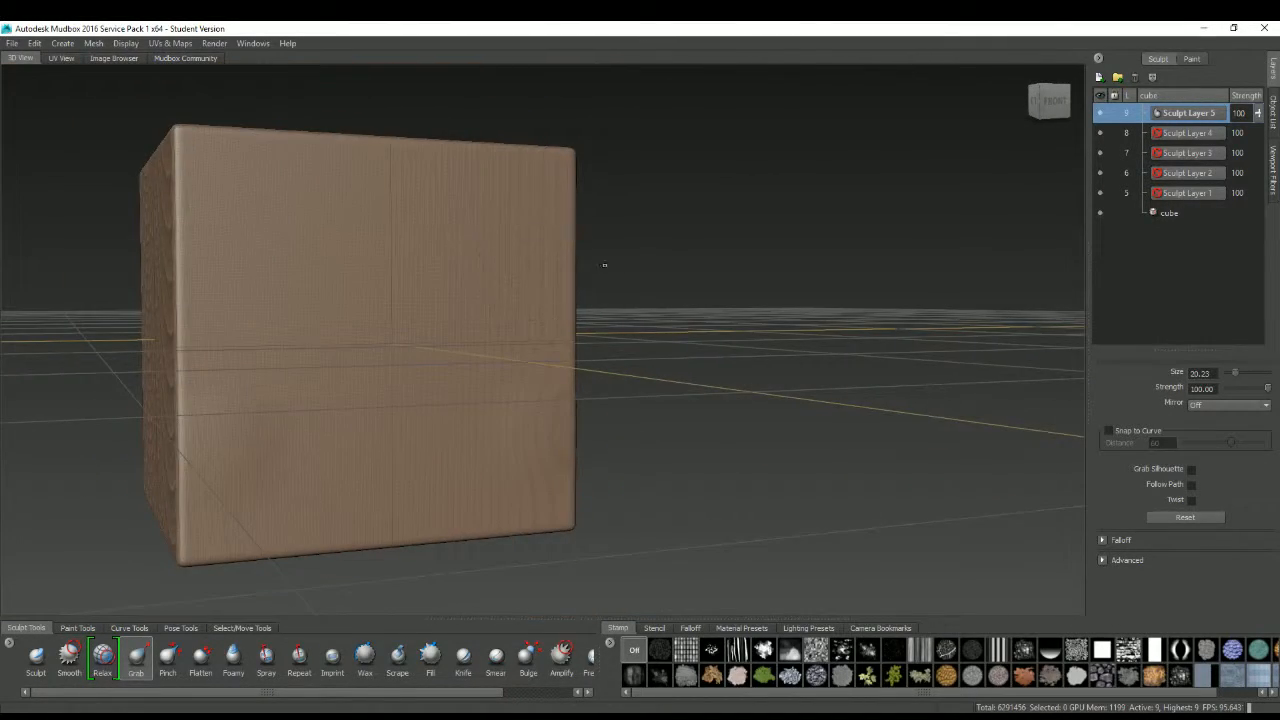
mouse_move(610, 148)
alt+mouse_down()
mouse_move(618, 238)
mouse_move(570, 209)
mouse_move(553, 210)
mouse_move(580, 212)
mouse_move(522, 213)
mouse_move(575, 208)
alt+mouse_up()
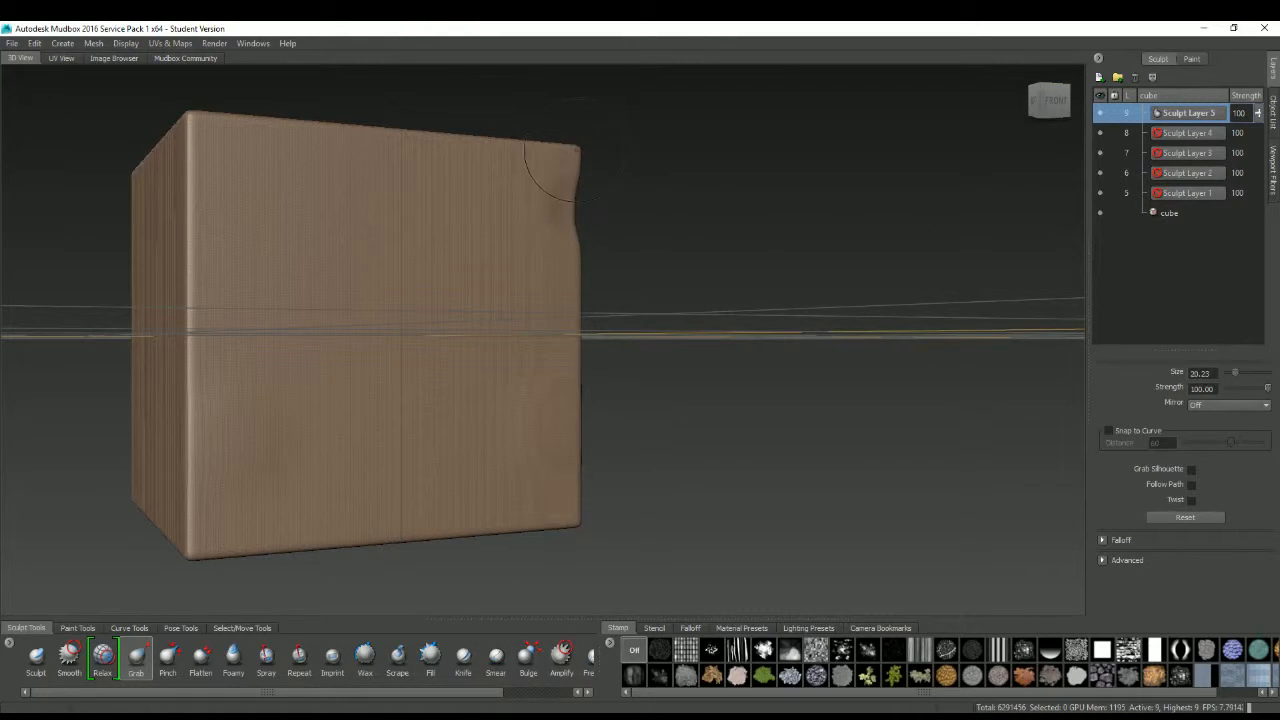
drag(580, 149, 568, 156)
drag(580, 274, 590, 326)
drag(585, 407, 566, 402)
drag(582, 472, 567, 472)
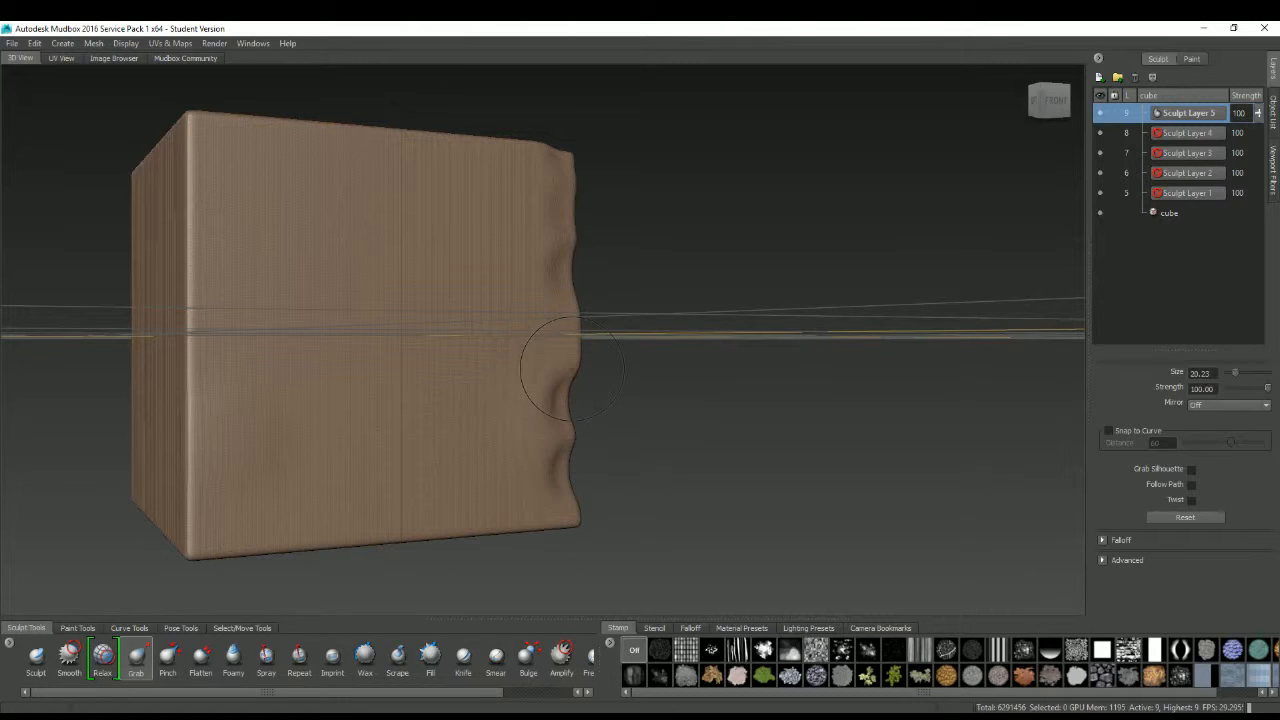
mouse_move(568, 368)
mouse_down()
mouse_move(581, 333)
mouse_move(568, 334)
mouse_move(661, 358)
mouse_move(280, 580)
mouse_up()
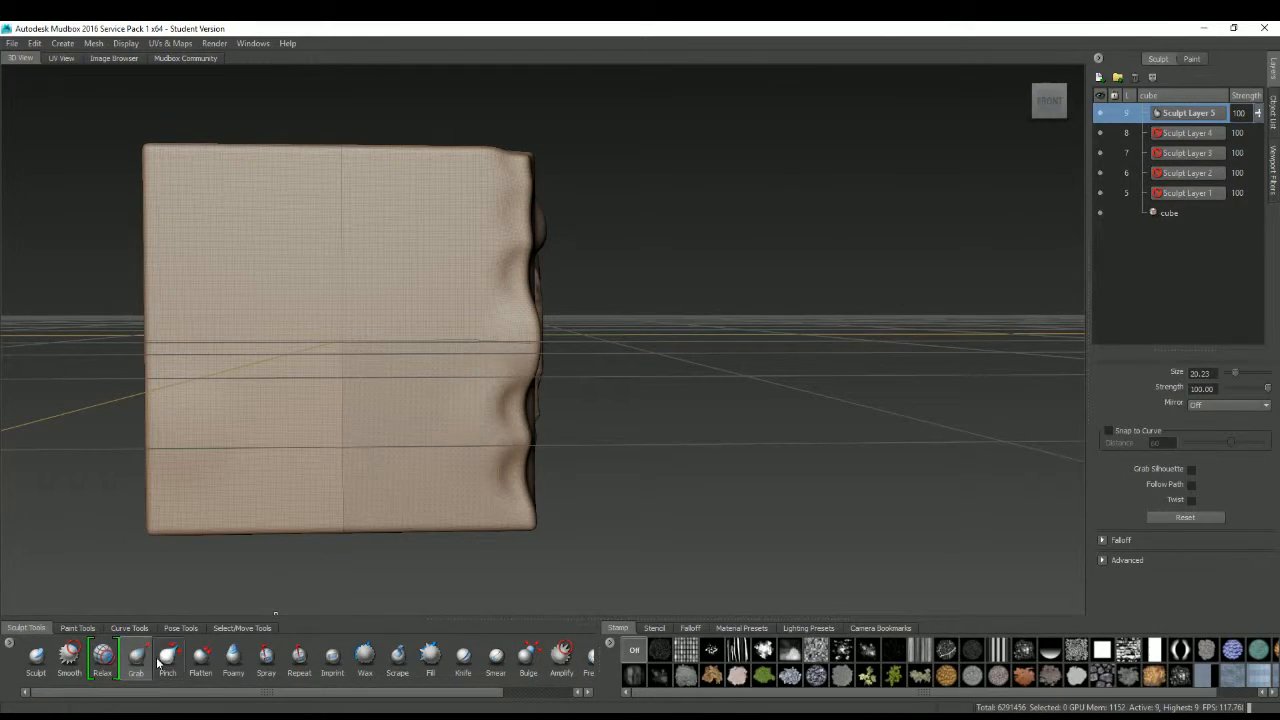
Narrow the diagonal ridge on the right face with the Pinch tool at size 20.23 and strength 15
click(167, 658)
mouse_move(509, 371)
alt+mouse_down()
mouse_move(497, 348)
mouse_move(529, 271)
mouse_move(523, 286)
alt+mouse_up()
scroll(500, 342, up, 3)
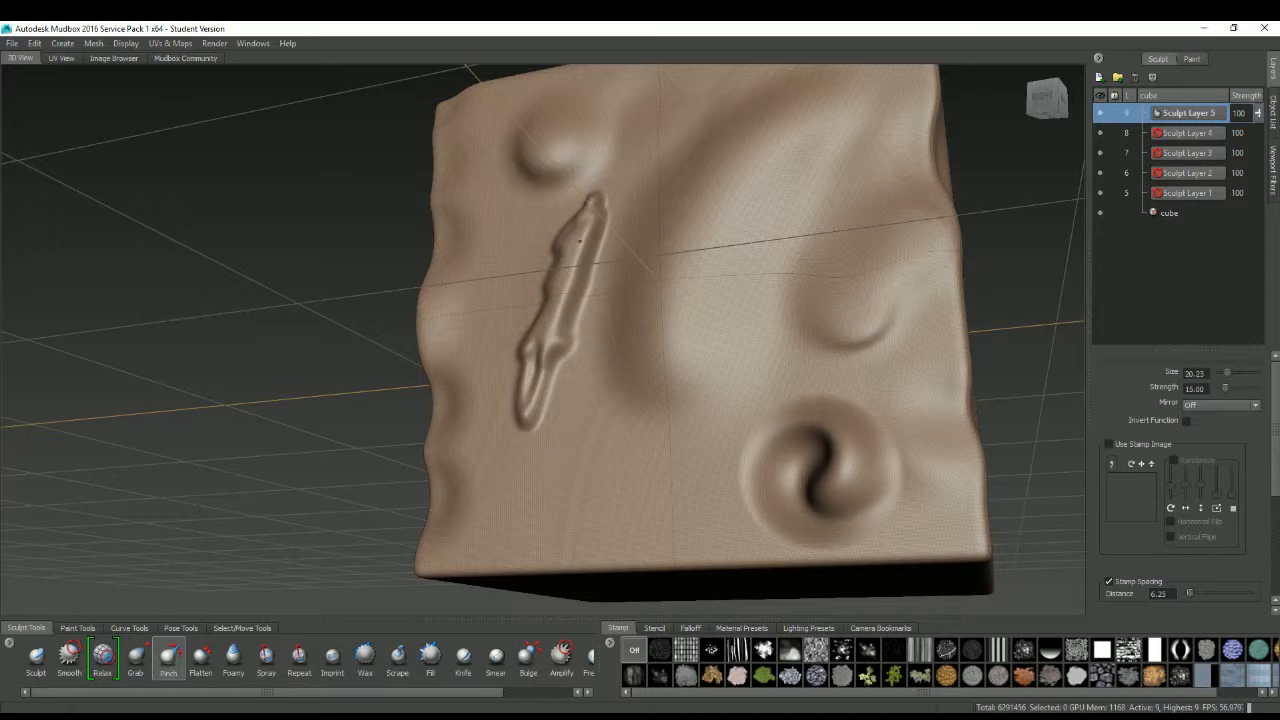
alt+drag(557, 303, 505, 315)
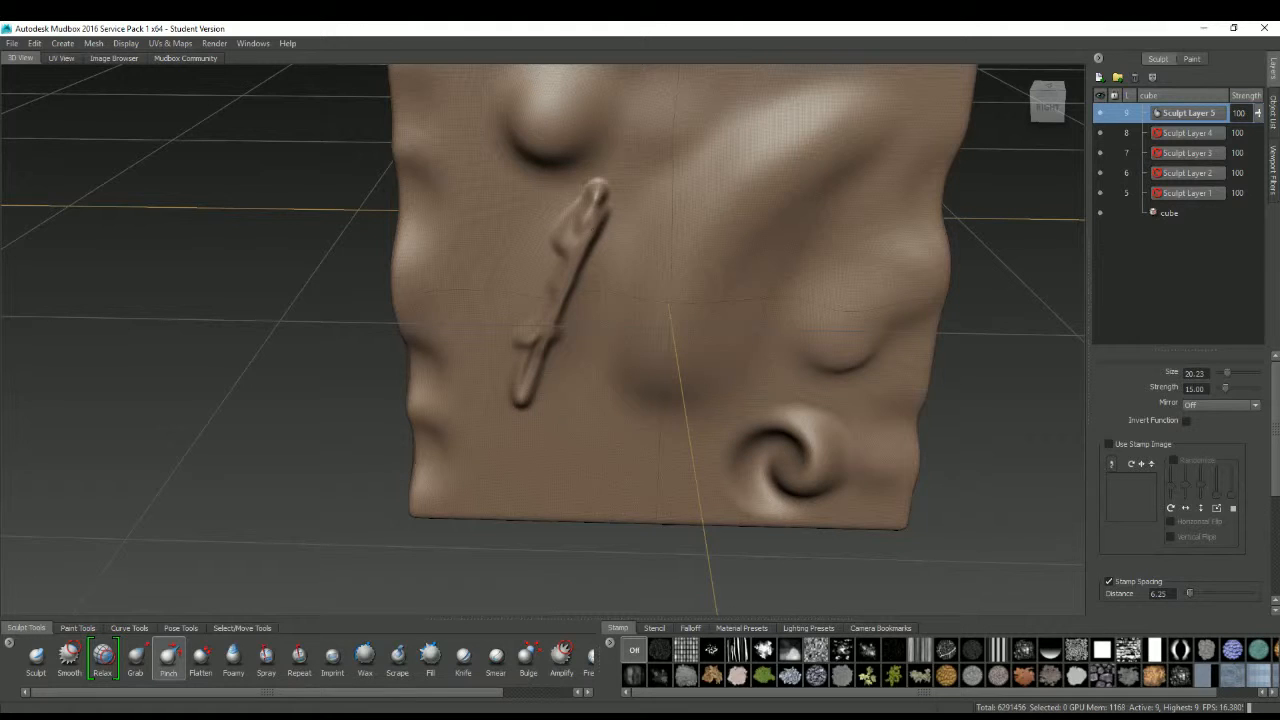
alt+drag(570, 300, 594, 251)
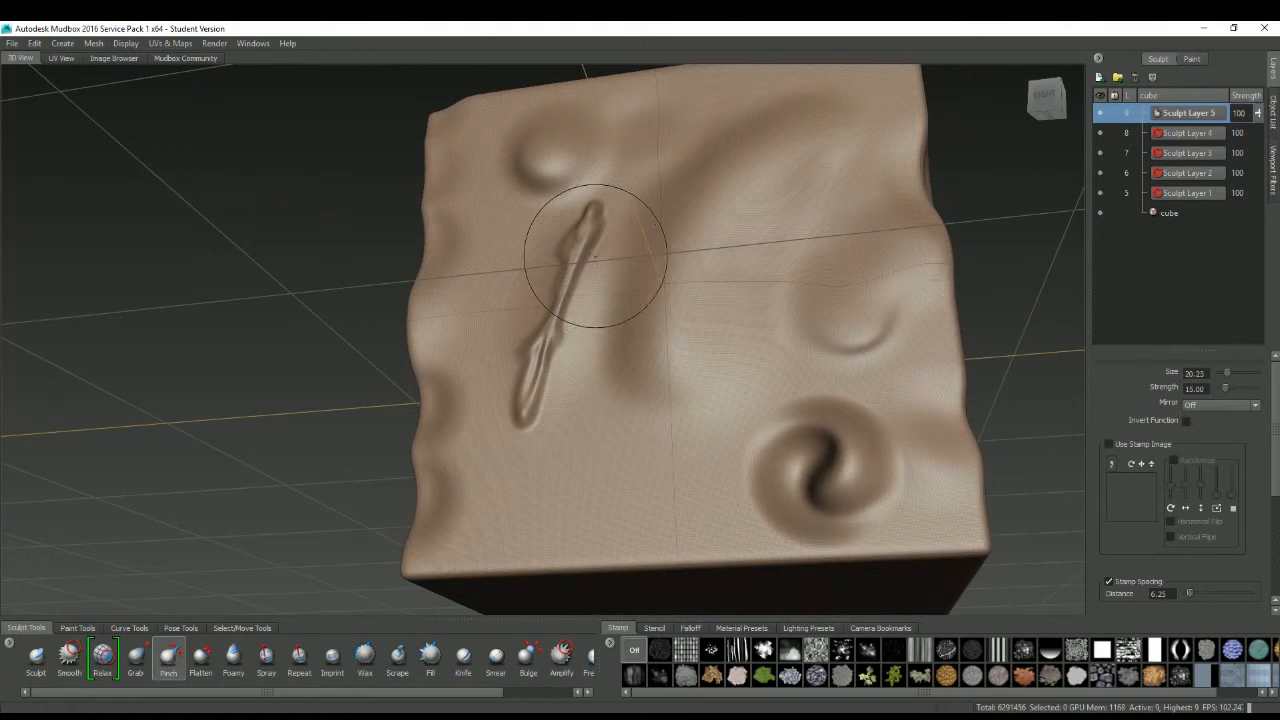
mouse_move(589, 357)
alt+mouse_down()
mouse_move(563, 286)
mouse_move(491, 321)
alt+mouse_up()
alt+drag(571, 312, 690, 345)
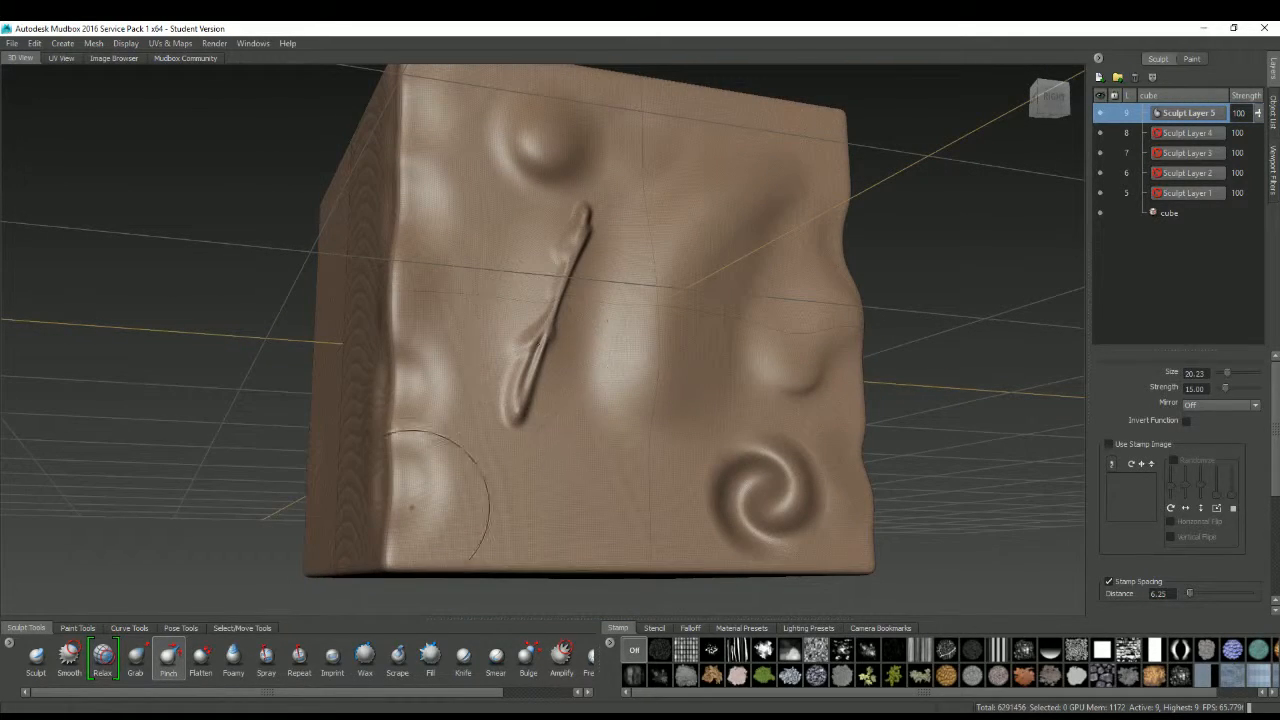
Level the top of the long mound on the right face with the Flatten tool at size 20.23 and strength 100
click(201, 656)
mouse_move(600, 330)
alt+mouse_down()
mouse_move(627, 248)
mouse_move(640, 272)
mouse_move(605, 335)
mouse_move(592, 298)
mouse_move(640, 270)
mouse_move(660, 298)
mouse_move(685, 275)
mouse_move(737, 163)
alt+mouse_up()
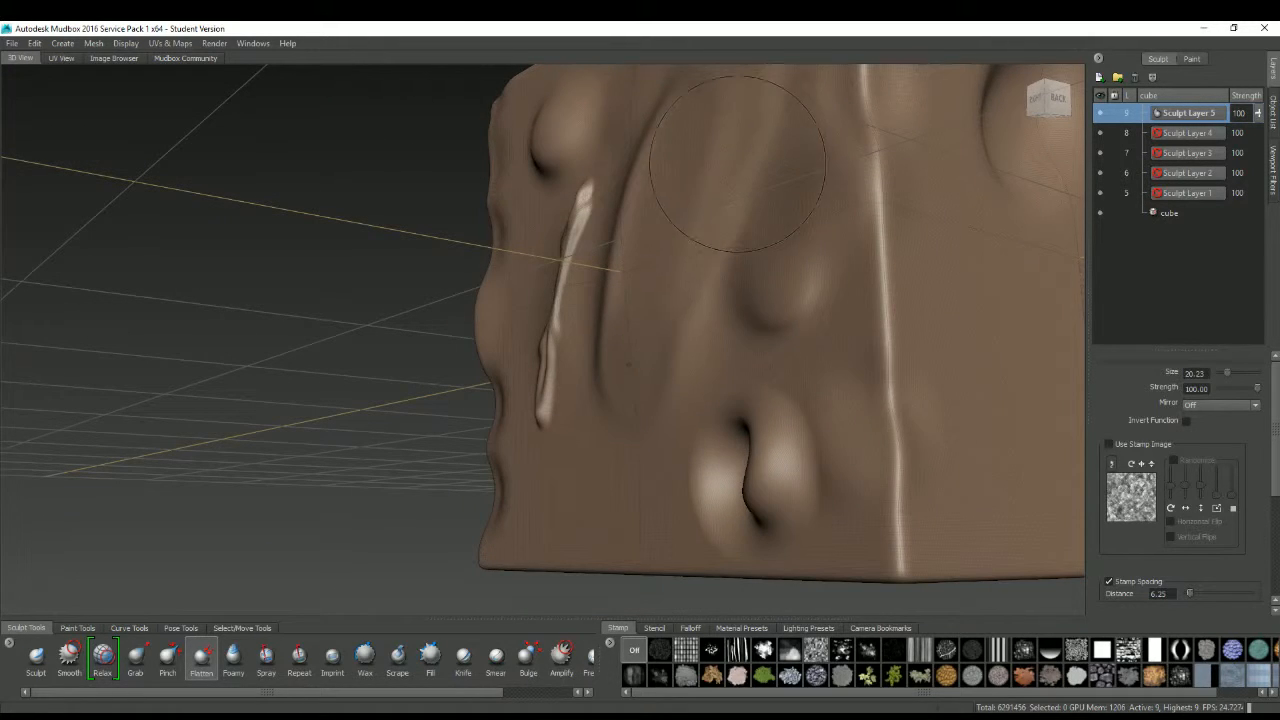
alt+drag(691, 238, 765, 244)
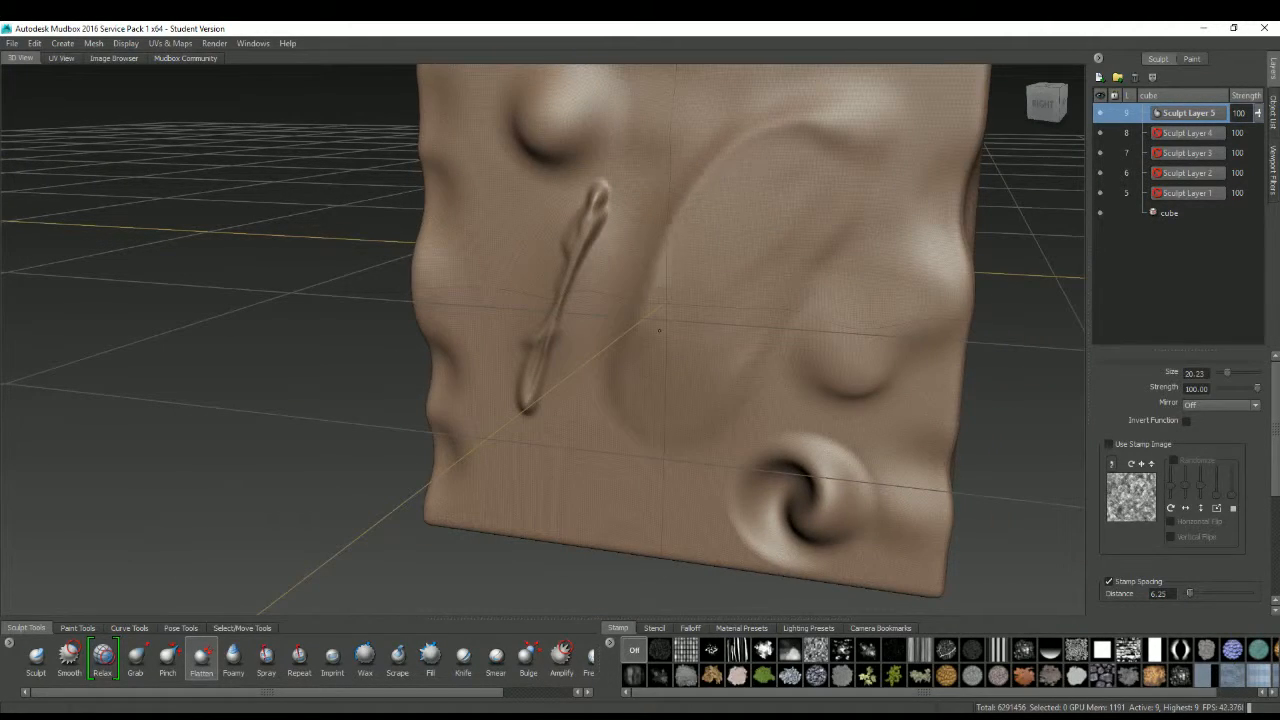
mouse_move(742, 164)
alt+mouse_down()
mouse_move(722, 95)
mouse_move(585, 172)
mouse_move(552, 196)
mouse_move(680, 180)
mouse_move(763, 214)
mouse_move(588, 223)
mouse_move(640, 165)
mouse_move(553, 274)
alt+mouse_up()
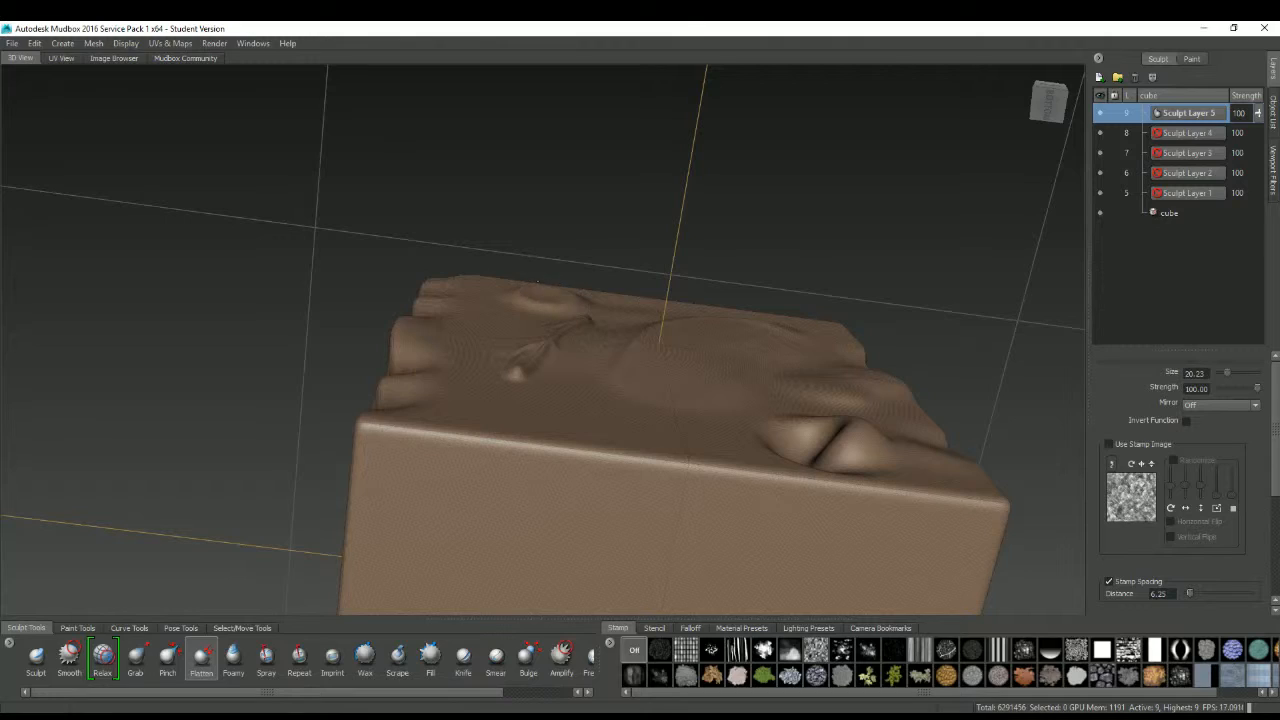
Flatten the round bump above the narrow ridge and level more of the long mound beside it
mouse_move(623, 292)
alt+mouse_down()
mouse_move(588, 288)
mouse_move(680, 315)
mouse_move(603, 306)
mouse_move(543, 340)
mouse_move(615, 285)
mouse_move(646, 222)
mouse_move(651, 284)
mouse_move(600, 200)
mouse_move(547, 148)
alt+mouse_up()
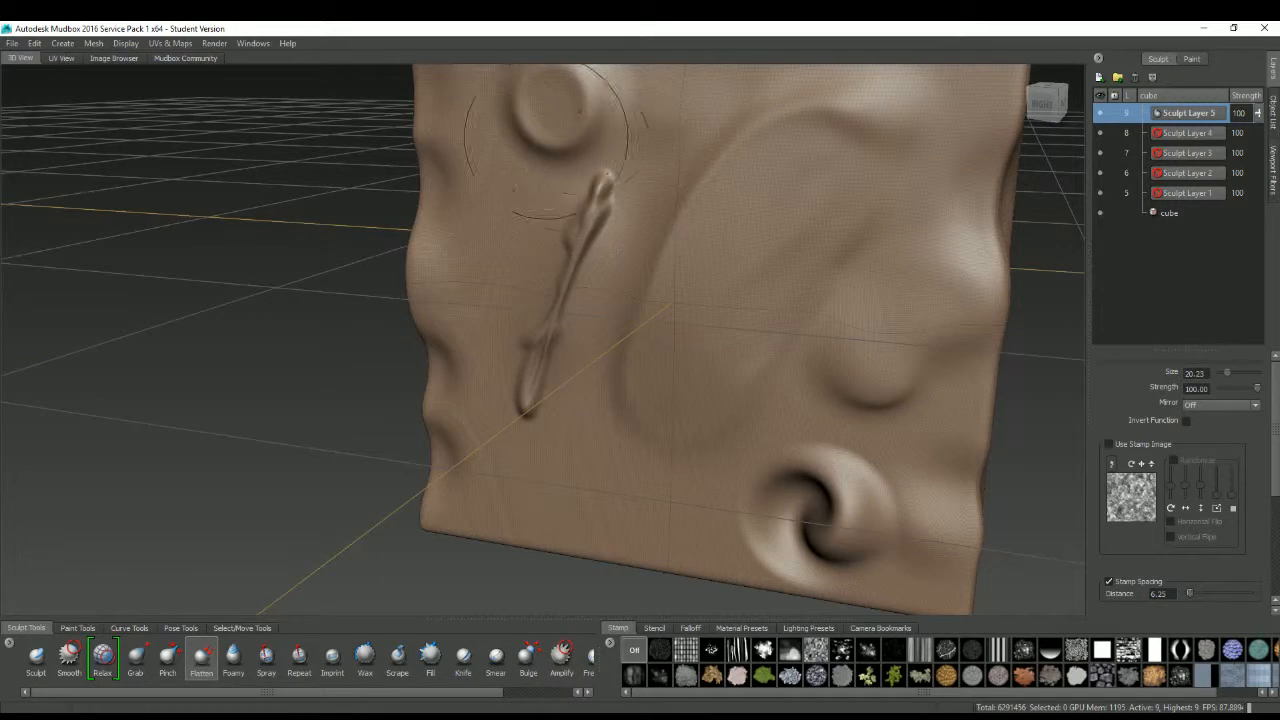
mouse_move(556, 109)
alt+mouse_down()
mouse_move(591, 377)
mouse_move(592, 502)
alt+mouse_up()
mouse_move(605, 380)
mouse_down()
mouse_move(693, 350)
mouse_move(665, 326)
mouse_move(690, 335)
mouse_move(671, 295)
mouse_move(651, 306)
mouse_up()
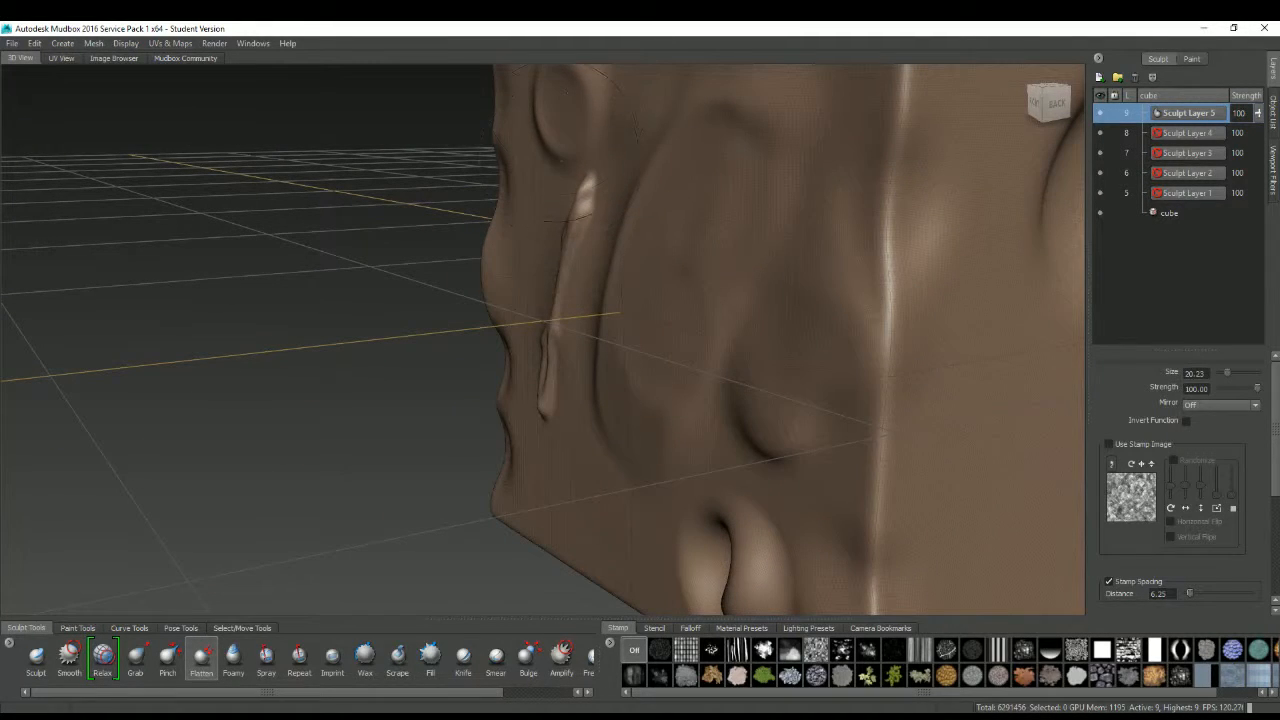
alt+drag(554, 118, 660, 103)
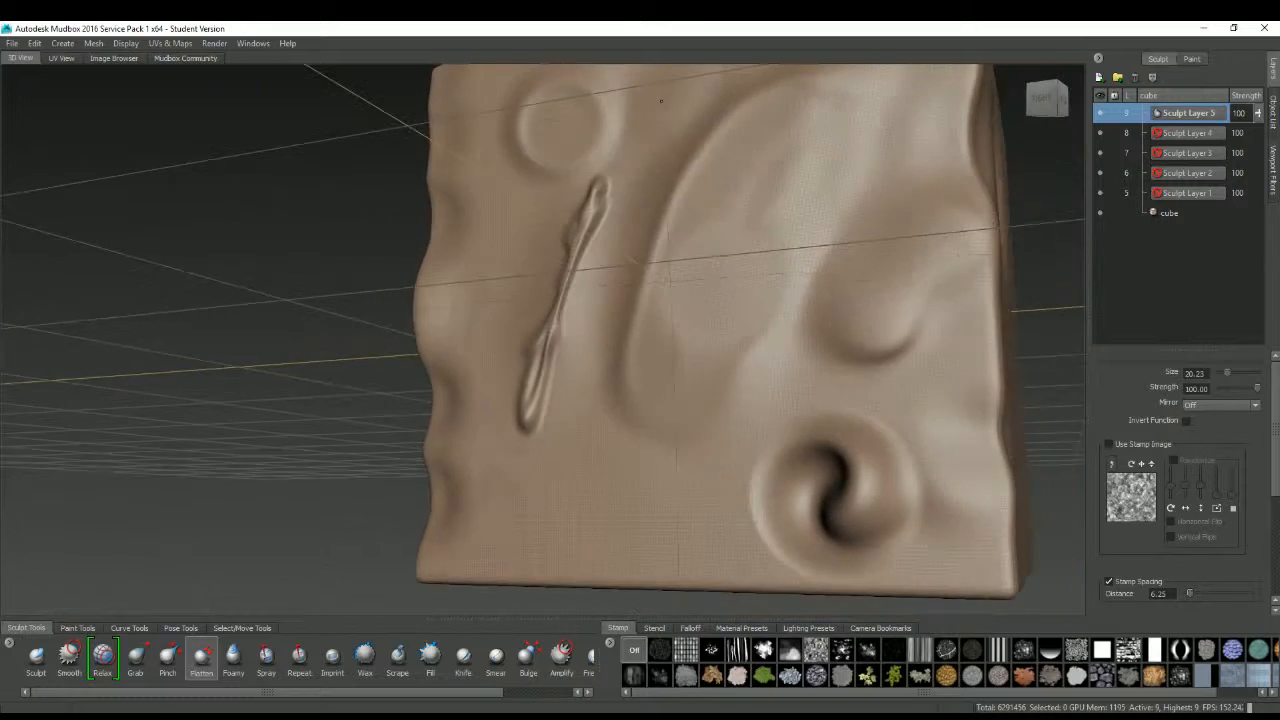
Build up soft swellings around the ridge and long mound on the right face with the Foamy tool, raising size to 23.20 and strength to 33.30
alt+right_drag(660, 103, 560, 150)
mouse_move(560, 150)
alt+mouse_down()
mouse_move(610, 182)
mouse_move(548, 138)
alt+mouse_up()
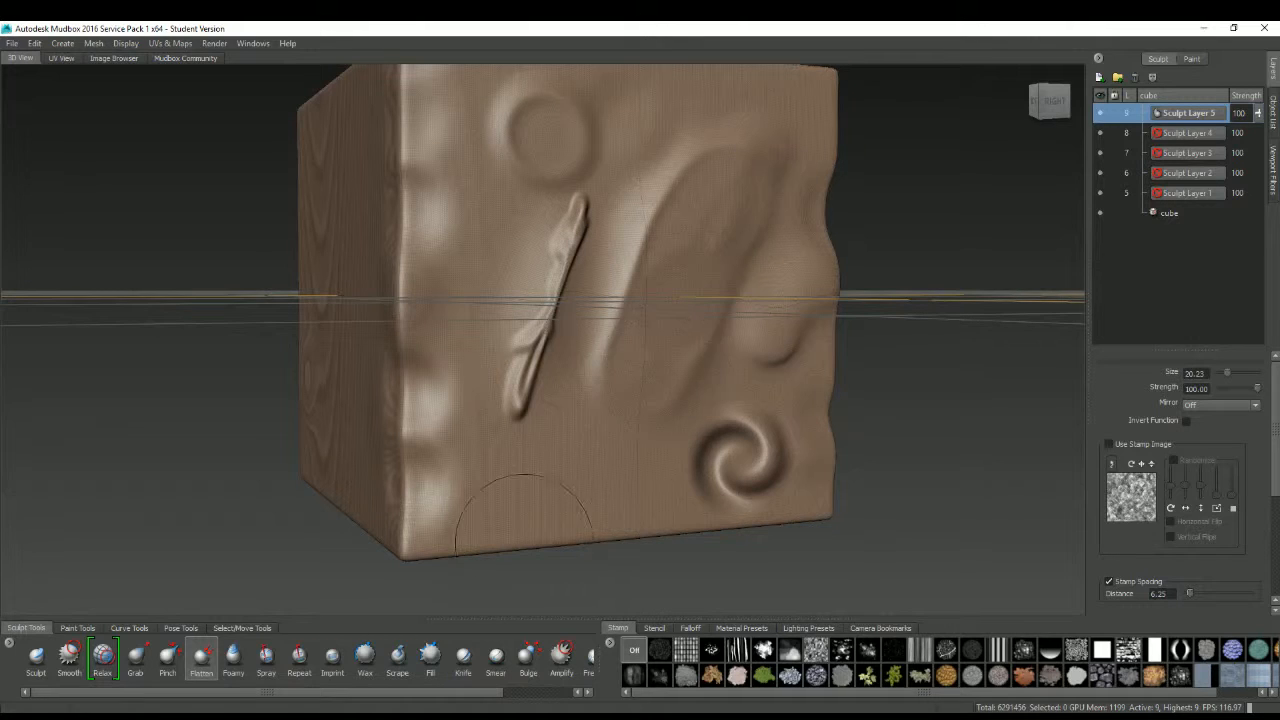
click(233, 657)
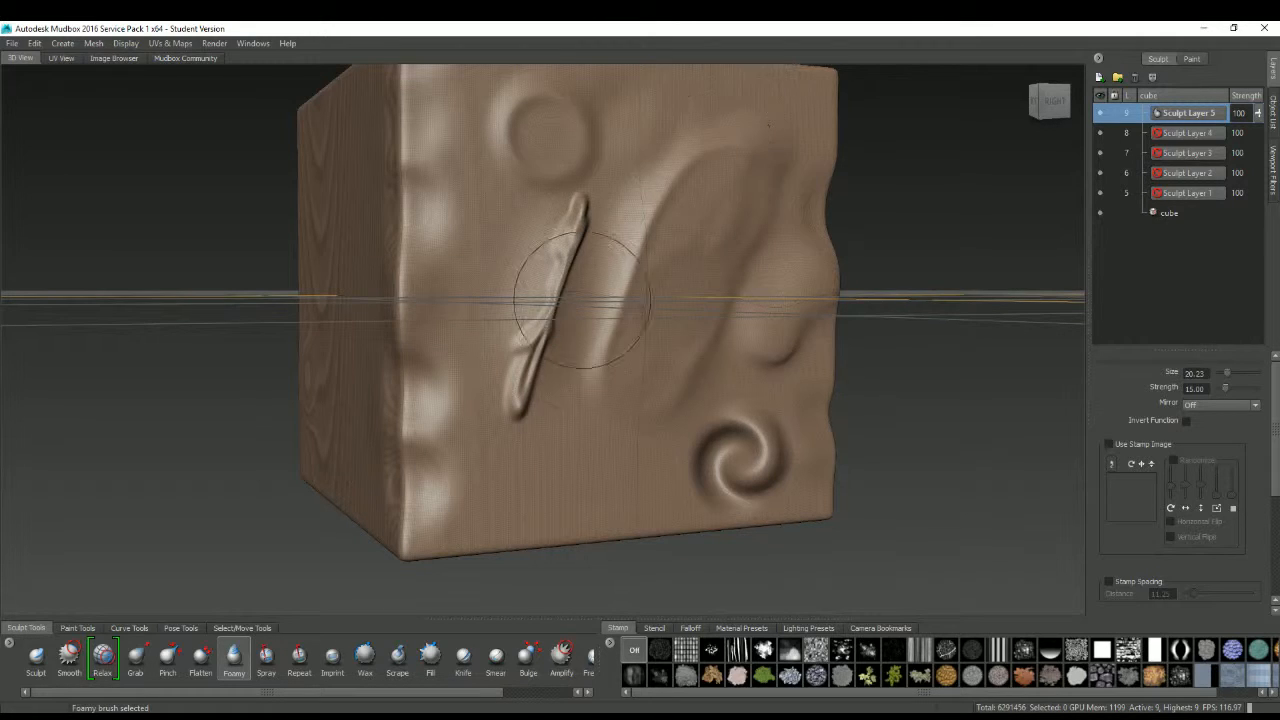
mouse_move(453, 271)
mouse_down()
mouse_move(488, 195)
mouse_move(468, 265)
mouse_up()
drag(637, 103, 636, 140)
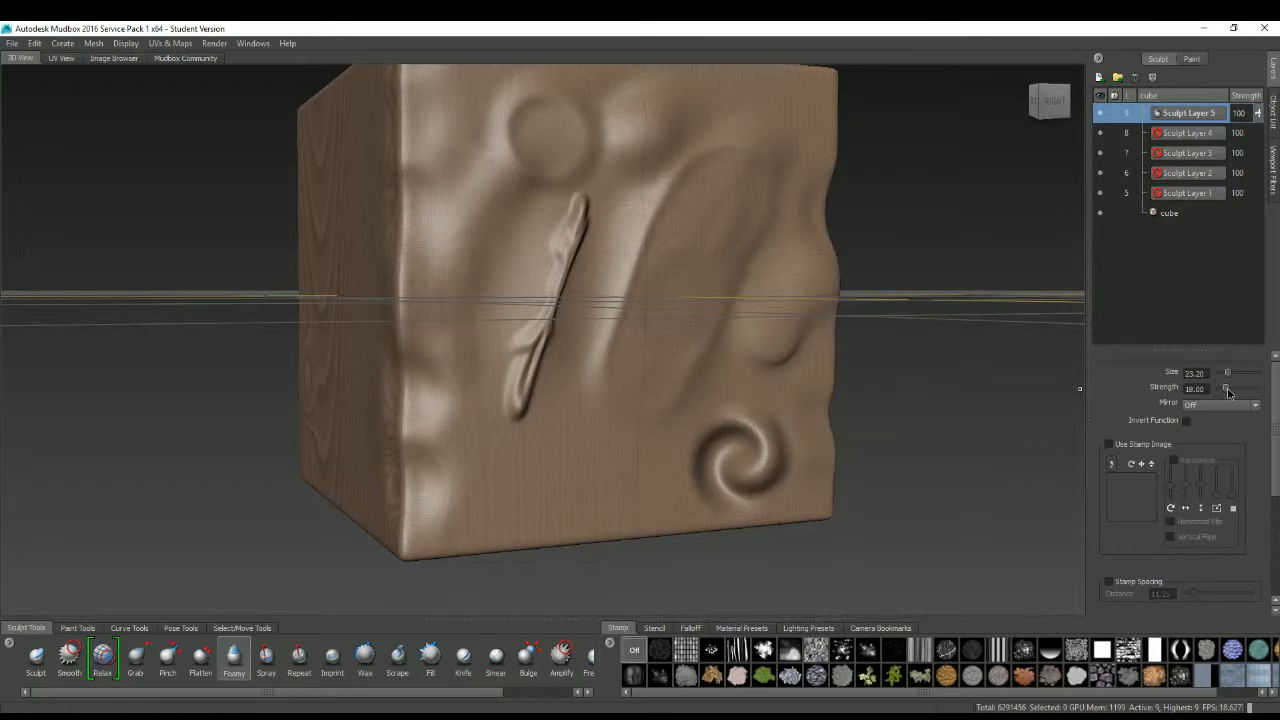
drag(615, 420, 583, 456)
mouse_move(659, 228)
mouse_down()
mouse_move(668, 212)
mouse_move(654, 236)
mouse_move(670, 238)
mouse_move(655, 195)
mouse_move(664, 256)
mouse_move(606, 407)
mouse_move(645, 300)
mouse_up()
Try the Sculpt tool at size 23.20 and strength 5.30 on the lower right face and as a vertical mound on the front face
click(38, 668)
mouse_move(636, 434)
mouse_down()
mouse_move(594, 474)
mouse_move(671, 516)
mouse_move(640, 505)
mouse_up()
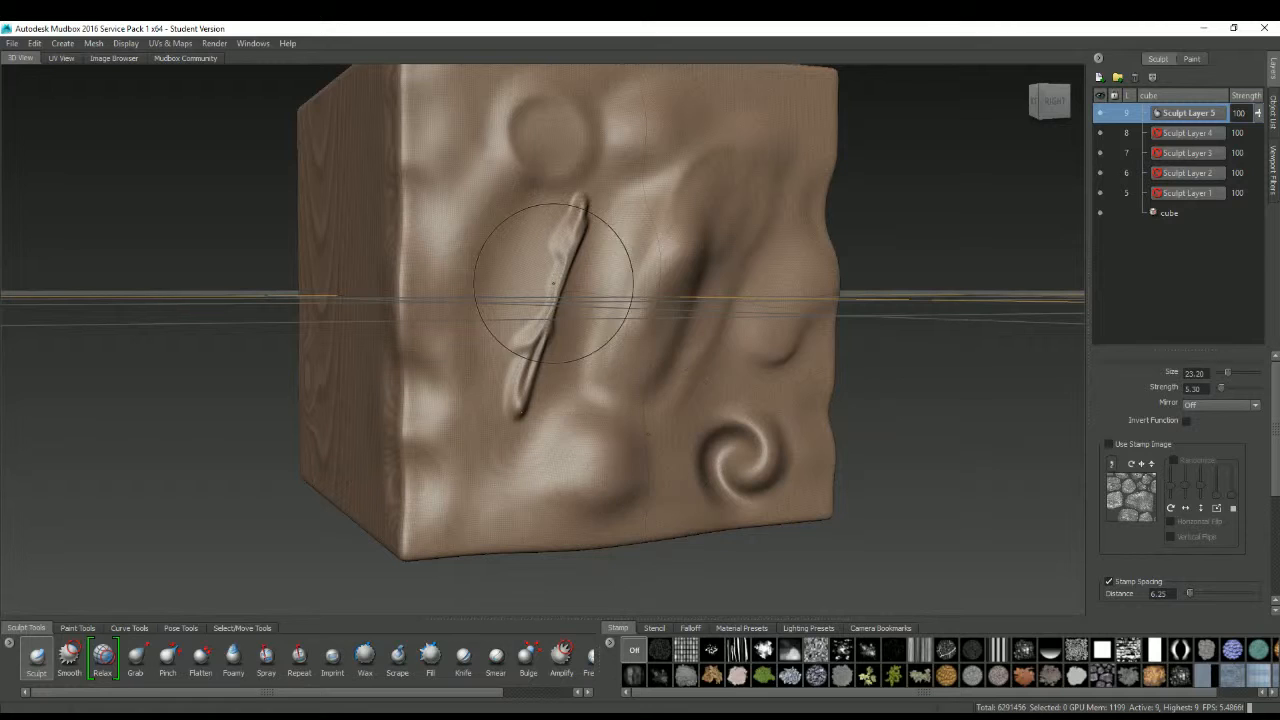
alt+drag(310, 400, 403, 434)
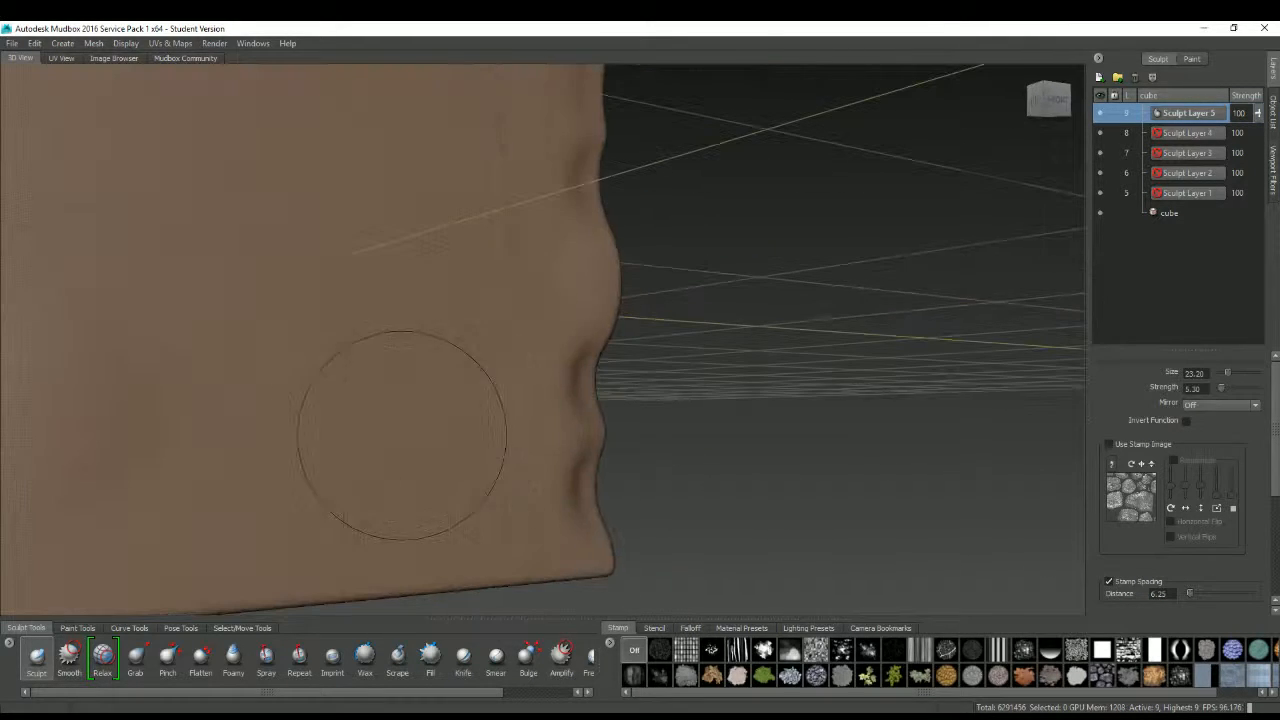
mouse_move(385, 272)
mouse_down()
mouse_move(310, 375)
mouse_move(403, 405)
mouse_move(385, 335)
mouse_move(417, 423)
mouse_move(414, 400)
mouse_up()
Try a parallel mound on the front face with the Foamy tool at strength 33.30, and undo the last three comparison strokes
click(233, 658)
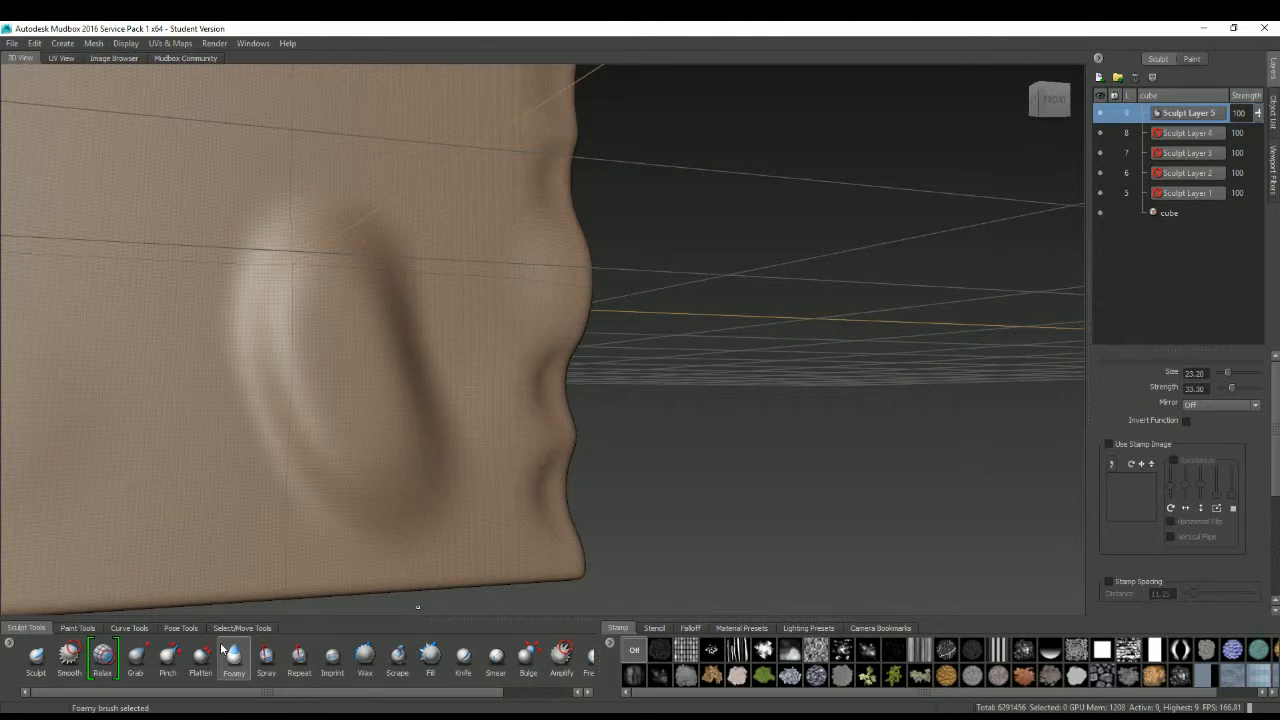
mouse_move(128, 406)
mouse_down()
mouse_move(160, 440)
mouse_move(69, 300)
mouse_move(146, 486)
mouse_up()
mouse_move(164, 376)
alt+mouse_down()
mouse_move(210, 300)
mouse_move(300, 230)
mouse_move(308, 262)
mouse_move(455, 337)
alt+mouse_up()
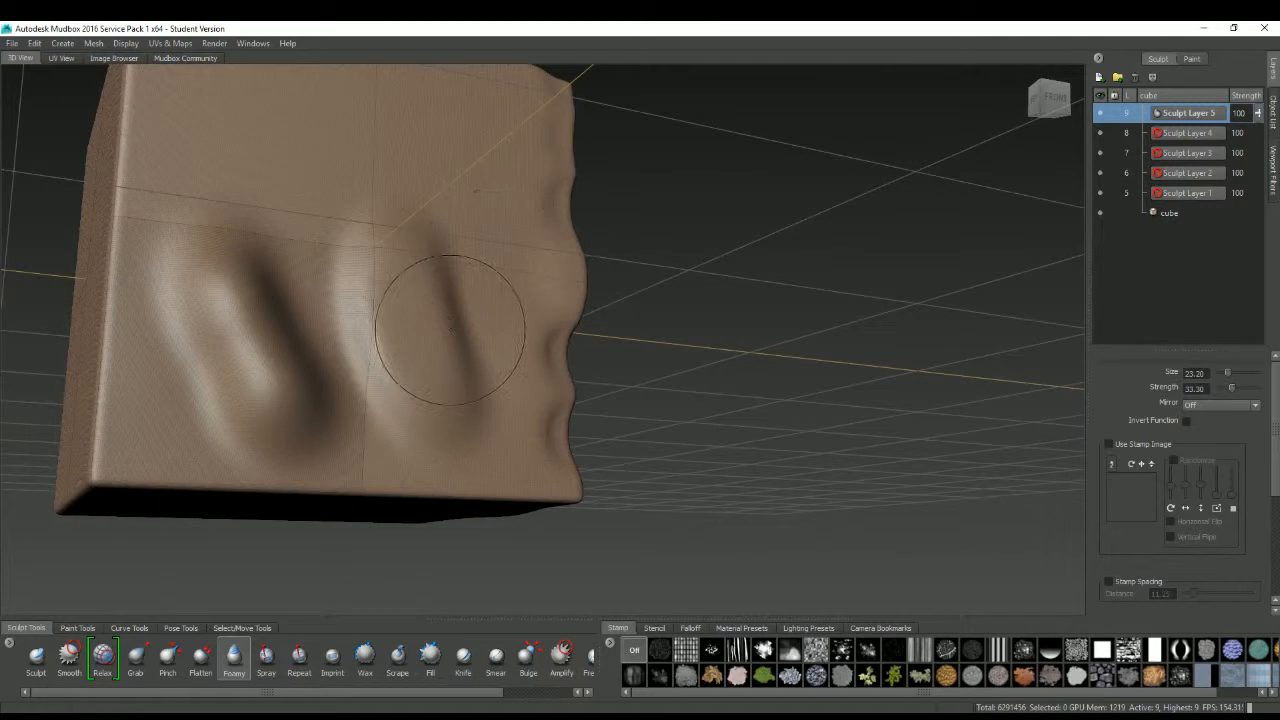
key(ctrl+z)
key(ctrl+z)
key(ctrl+z)
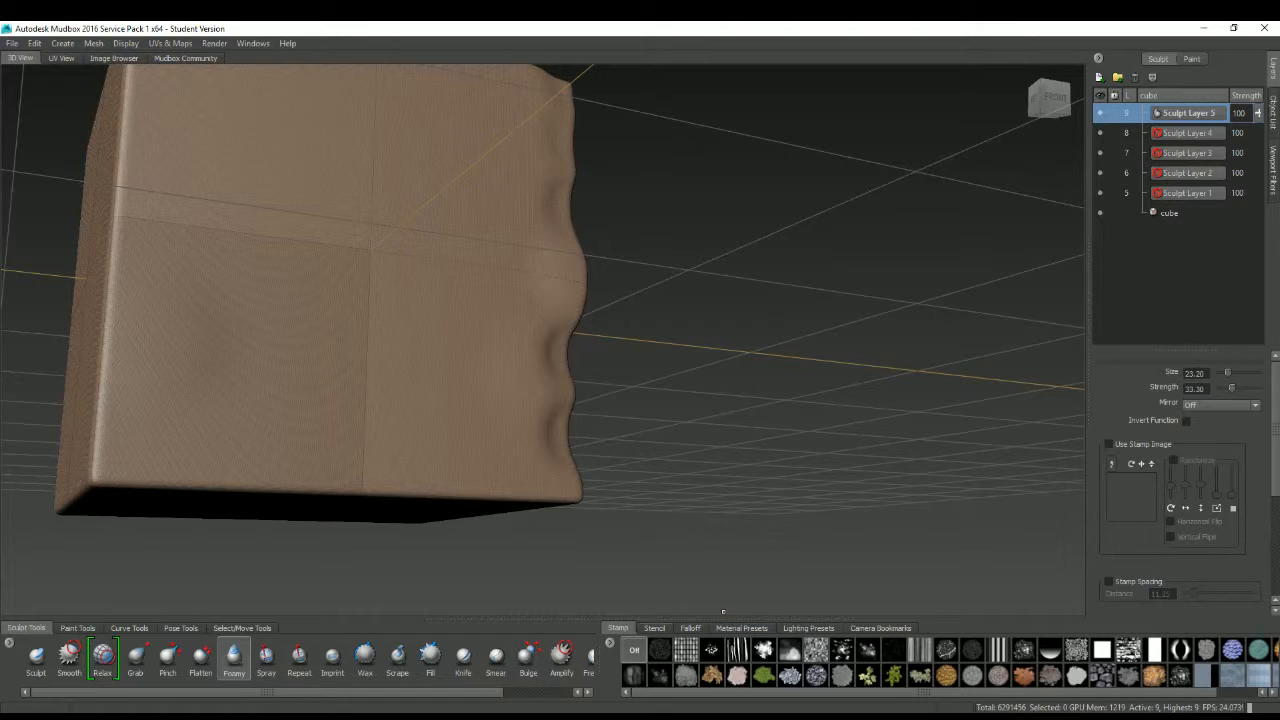
Spray a round patch and a broken vertical streak on the front face using the white-cell stamp, Spray tool size 23.20 and strength 100
click(270, 664)
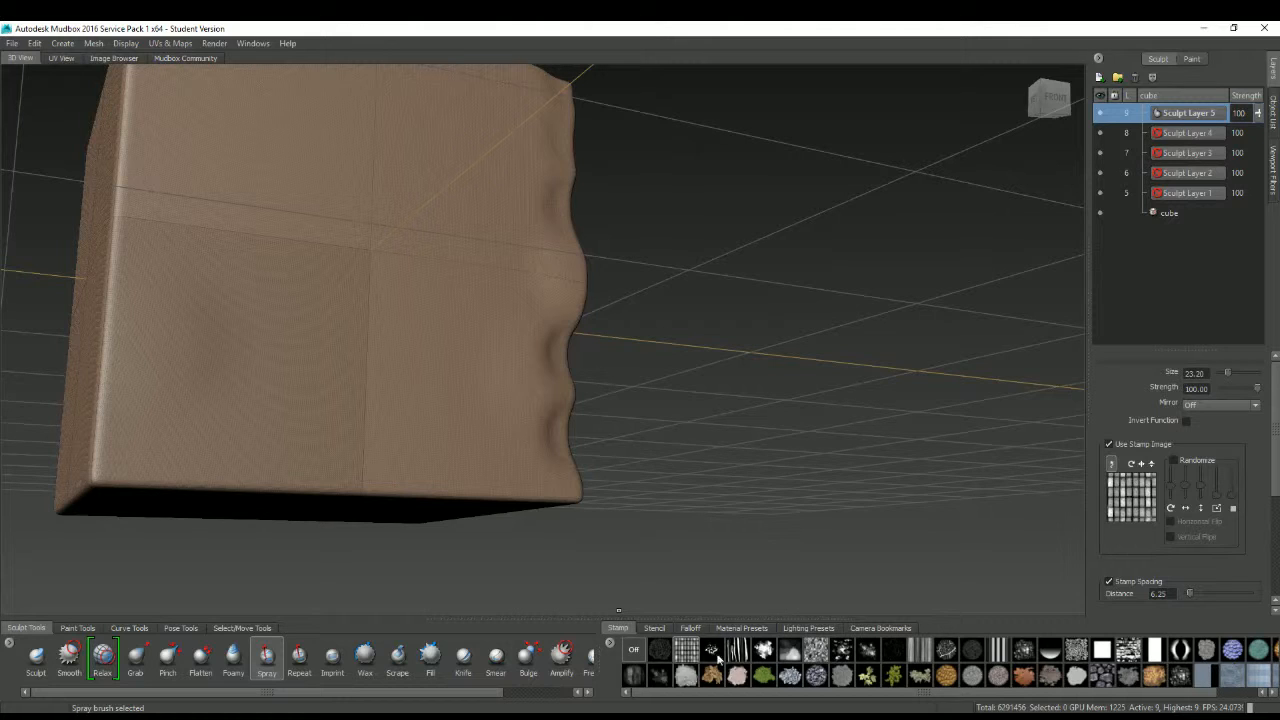
click(1077, 651)
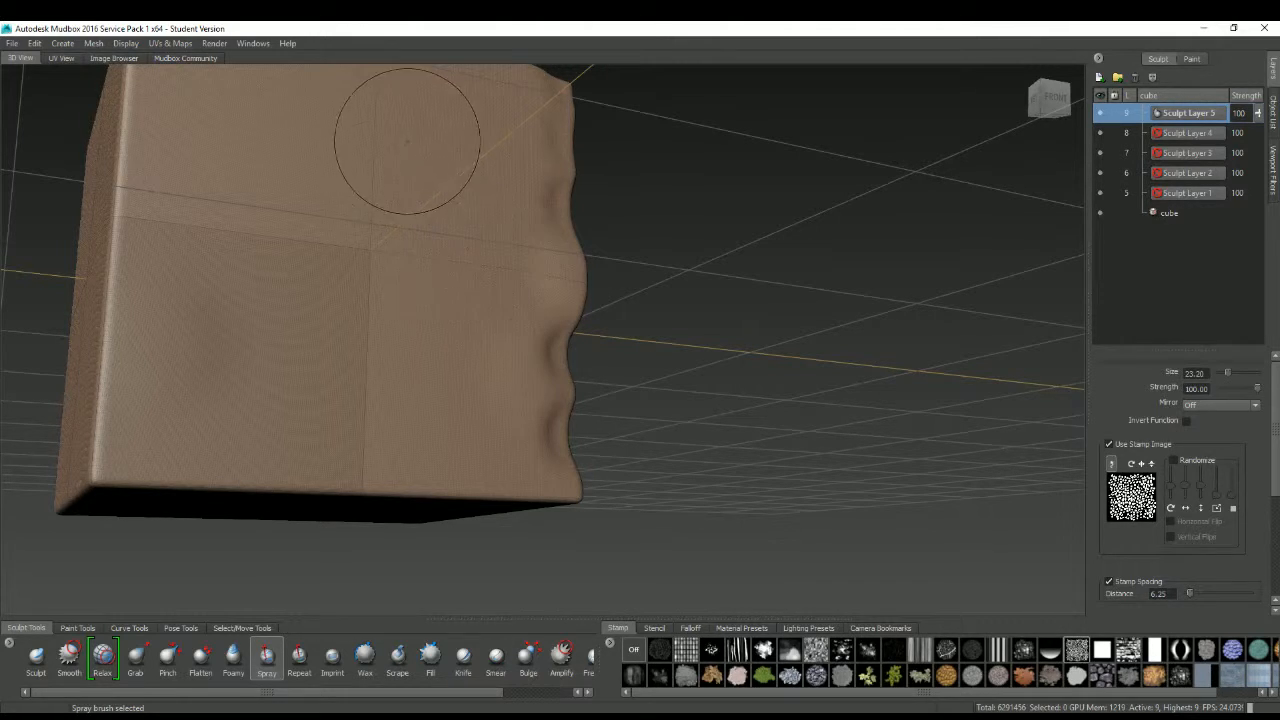
drag(386, 137, 375, 205)
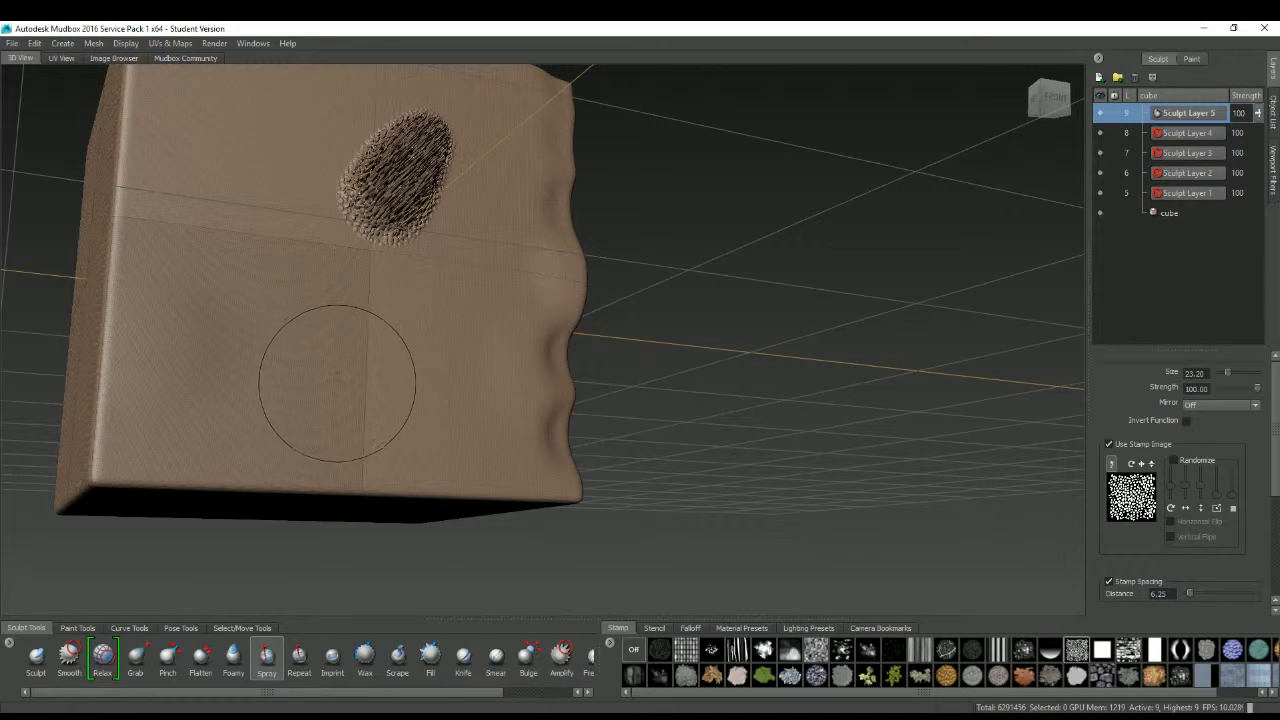
key(ctrl+z)
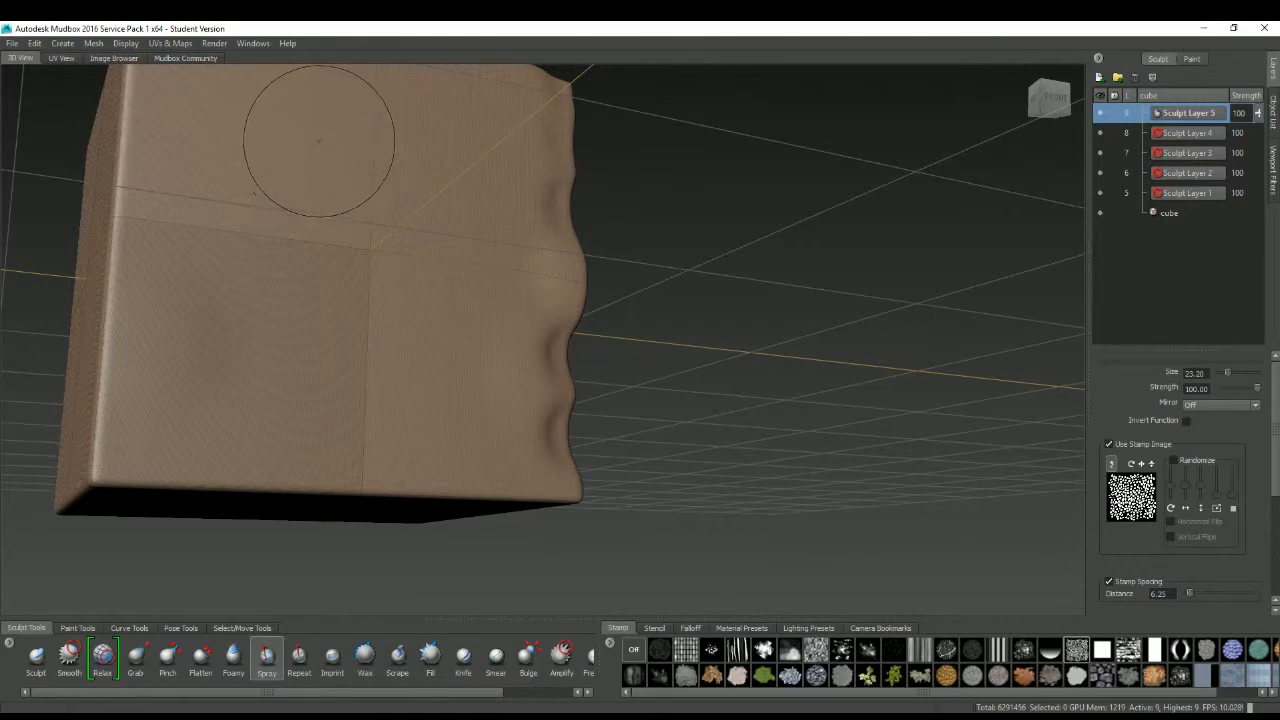
drag(318, 132, 345, 641)
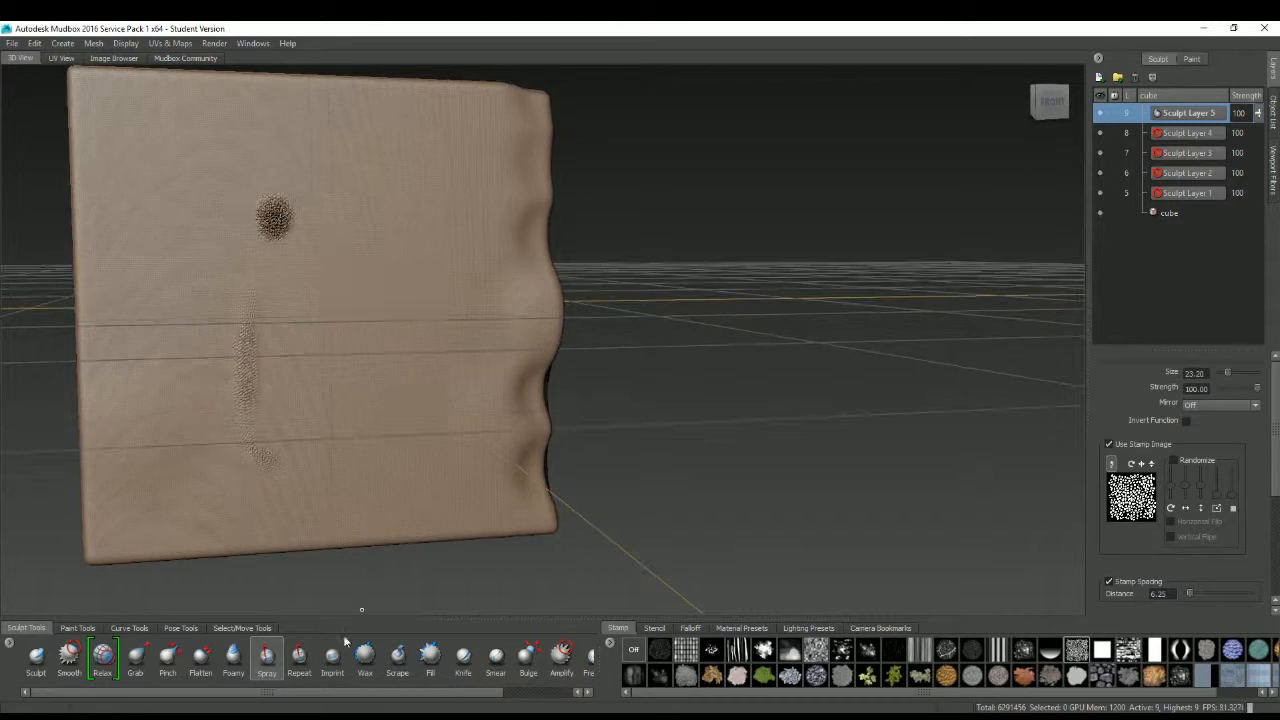
Lay a short vertical strip of the white-cell stamp near the front face's center with the Repeat tool at size 23.20 and strength 15
click(298, 668)
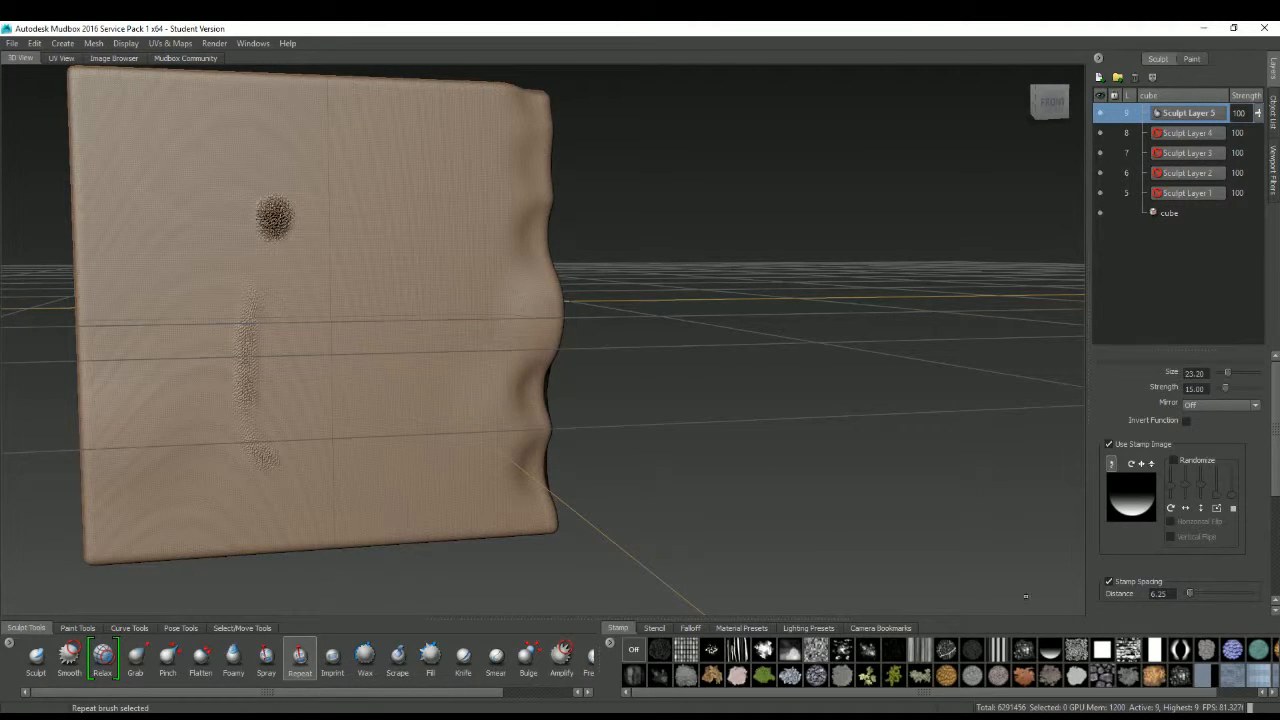
click(1076, 649)
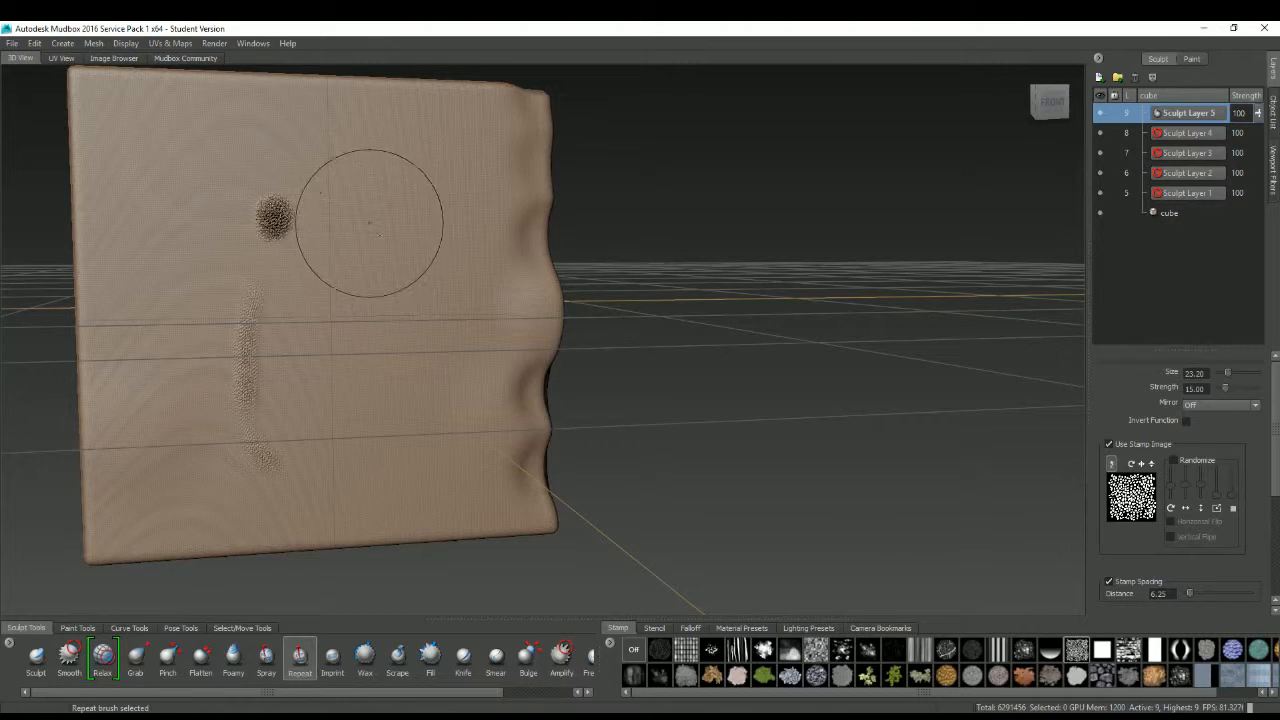
drag(378, 203, 369, 283)
mouse_move(370, 336)
alt+mouse_down()
mouse_move(405, 190)
mouse_move(537, 246)
alt+mouse_up()
Run a longer curving Repeat strip between the short strip and the wavy edge, and undo the extra stroke made close up
mouse_move(528, 162)
mouse_down()
mouse_move(550, 420)
mouse_move(350, 478)
mouse_up()
mouse_move(320, 480)
alt+right_down()
mouse_move(381, 481)
mouse_move(443, 289)
alt+right_up()
alt+drag(443, 289, 500, 210)
mouse_move(374, 410)
mouse_down()
mouse_move(252, 452)
mouse_move(270, 223)
mouse_up()
key(ctrl+z)
Try an imprint of the rough beige stamp on the front face with the Imprint tool at size 23.20 and strength 100
click(333, 657)
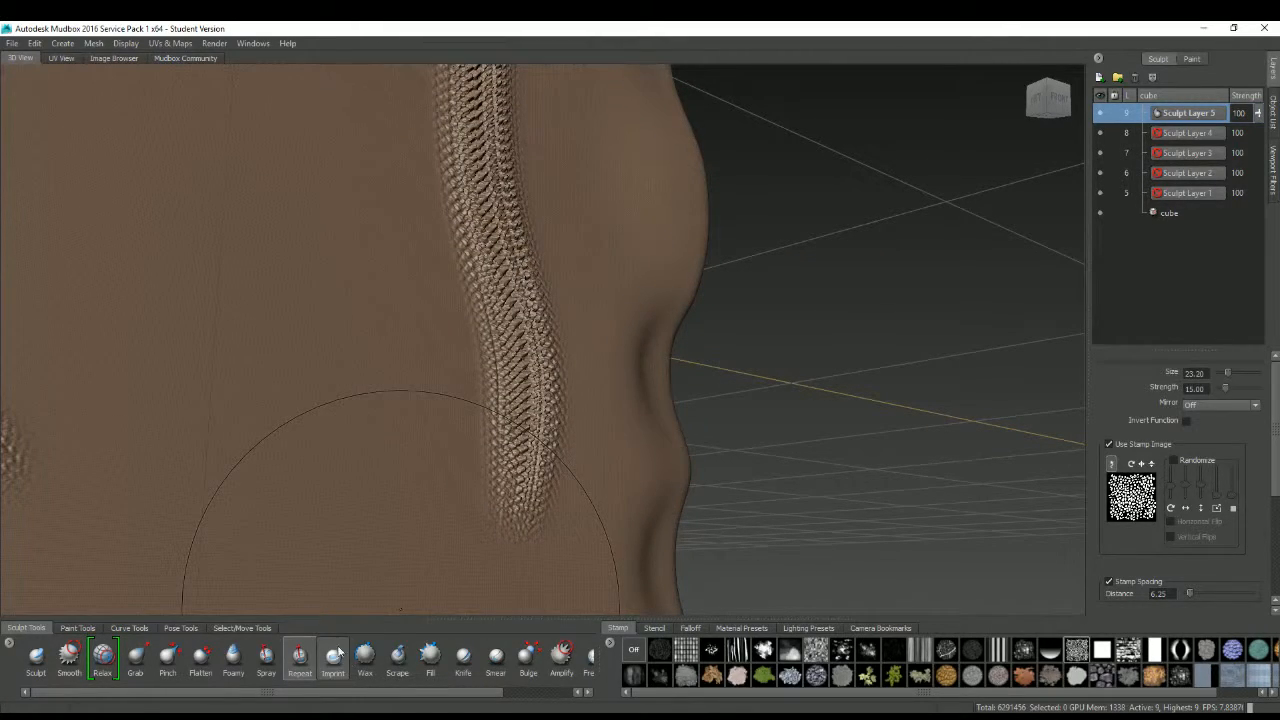
mouse_move(304, 427)
mouse_down()
mouse_move(520, 535)
mouse_move(494, 522)
mouse_up()
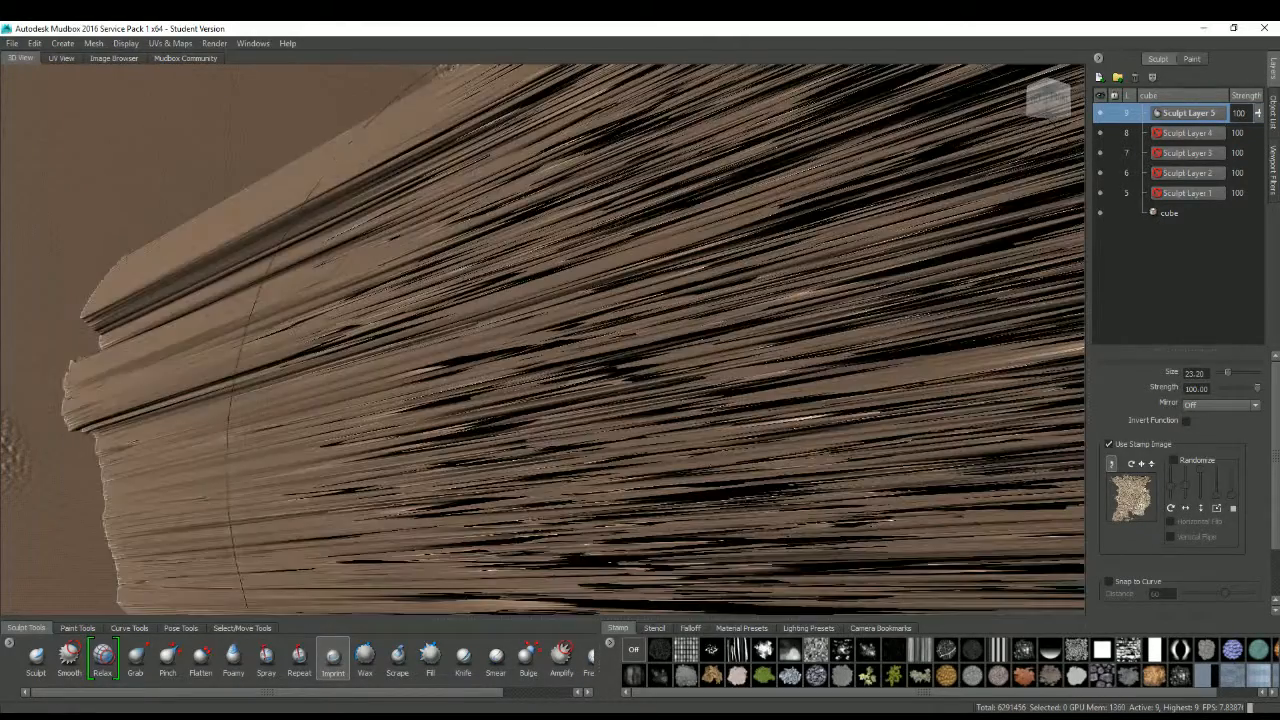
key(ctrl+z)
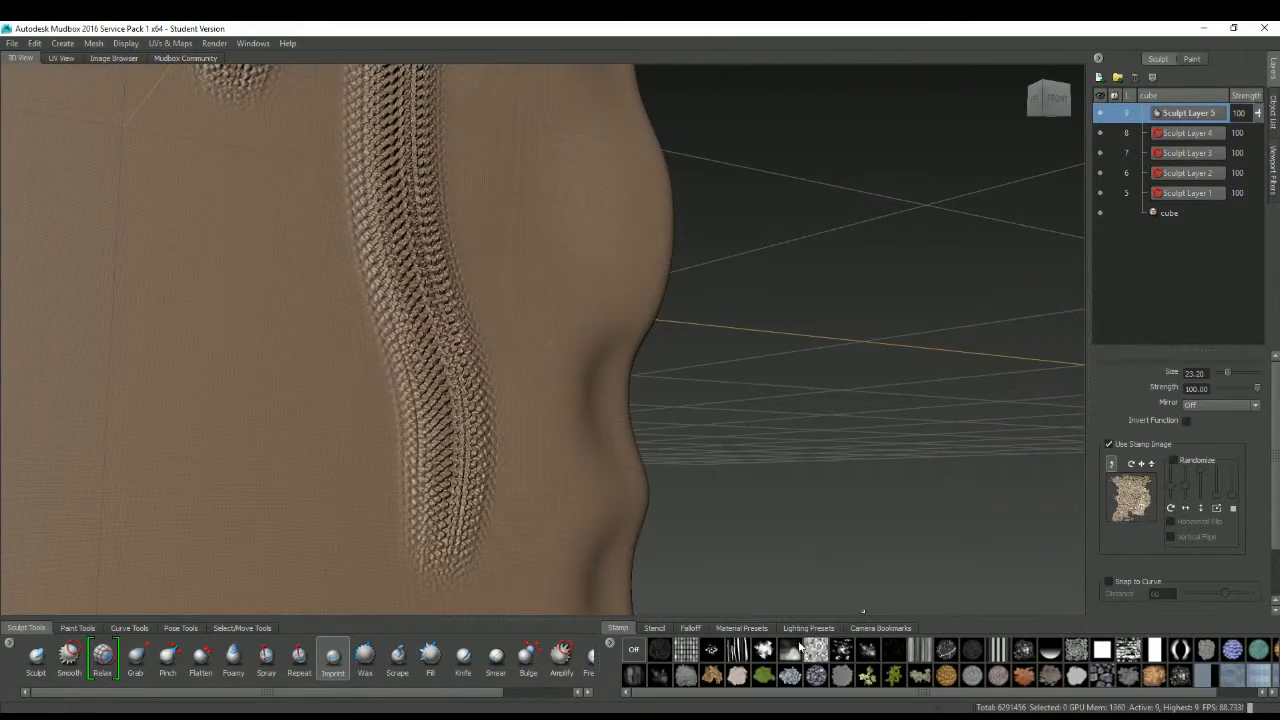
Look through the stencil and stamp images and choose the brick-pattern stamp for the Imprint tool
click(655, 628)
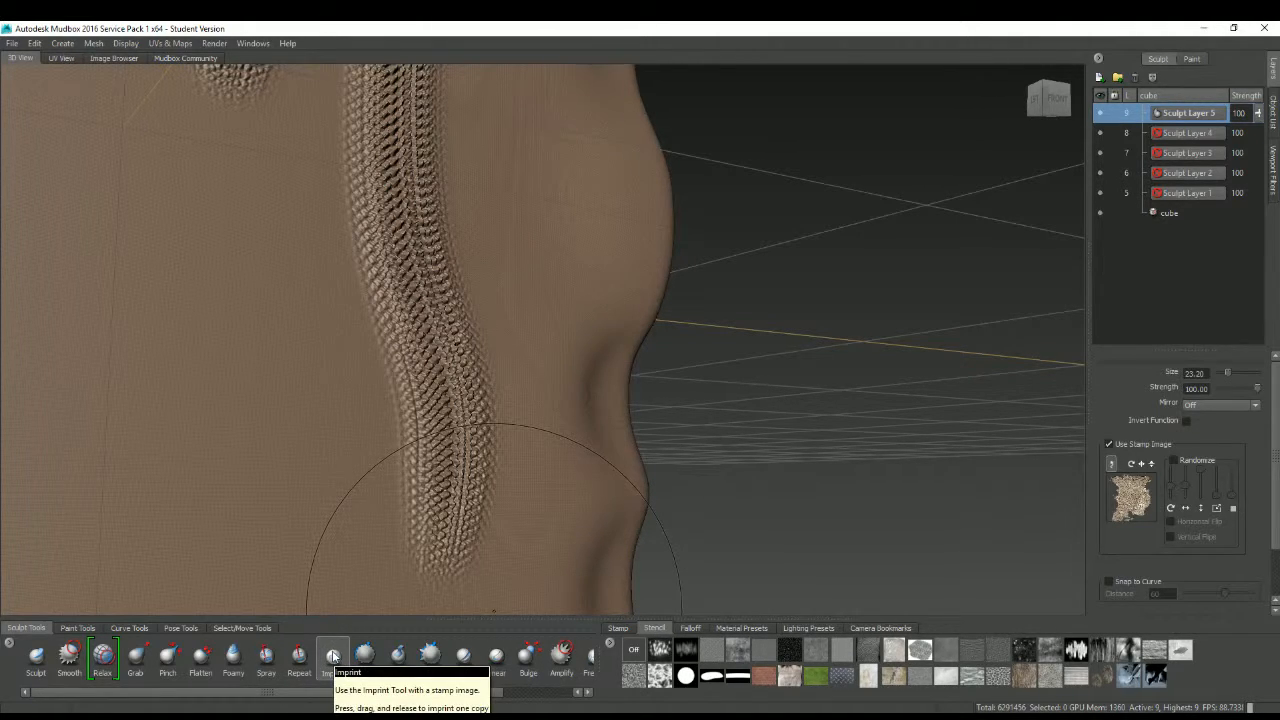
click(628, 630)
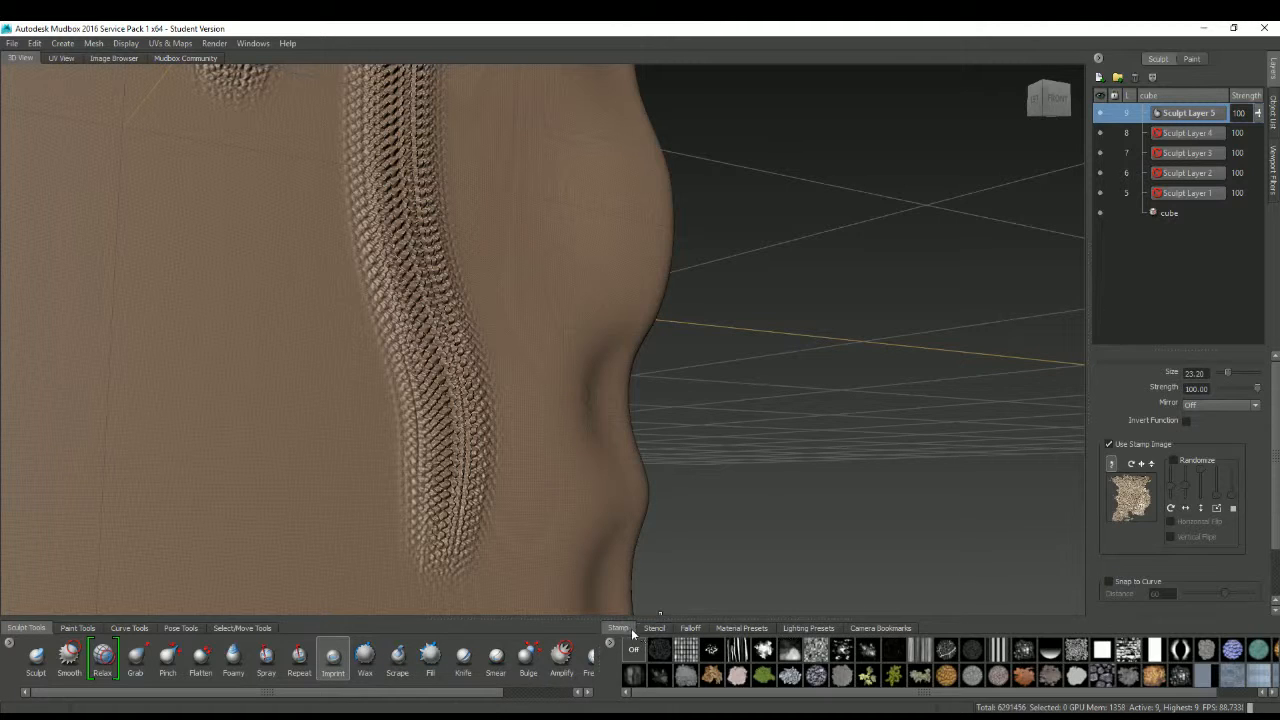
click(699, 653)
Try a large brick imprint on the lower front face at strength 100, examine it from the side and undo it
alt+drag(482, 386, 422, 456)
alt+right_drag(422, 456, 352, 364)
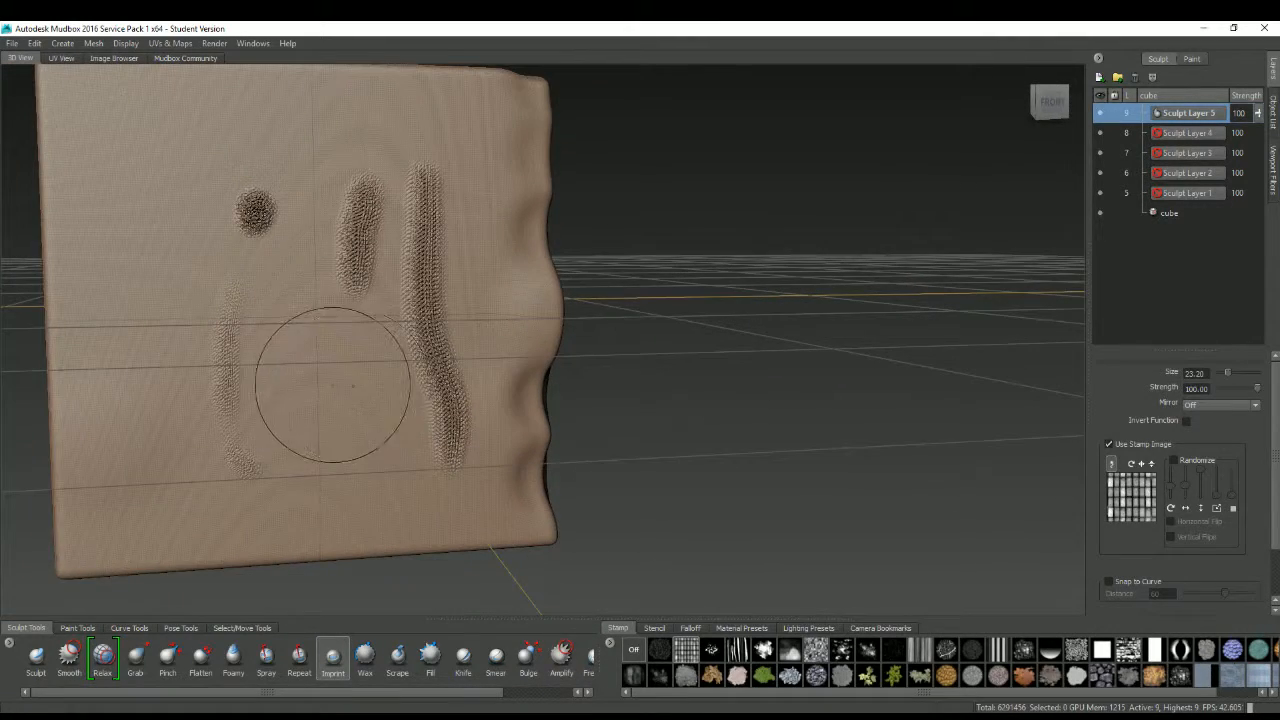
drag(346, 400, 347, 556)
alt+drag(380, 515, 776, 341)
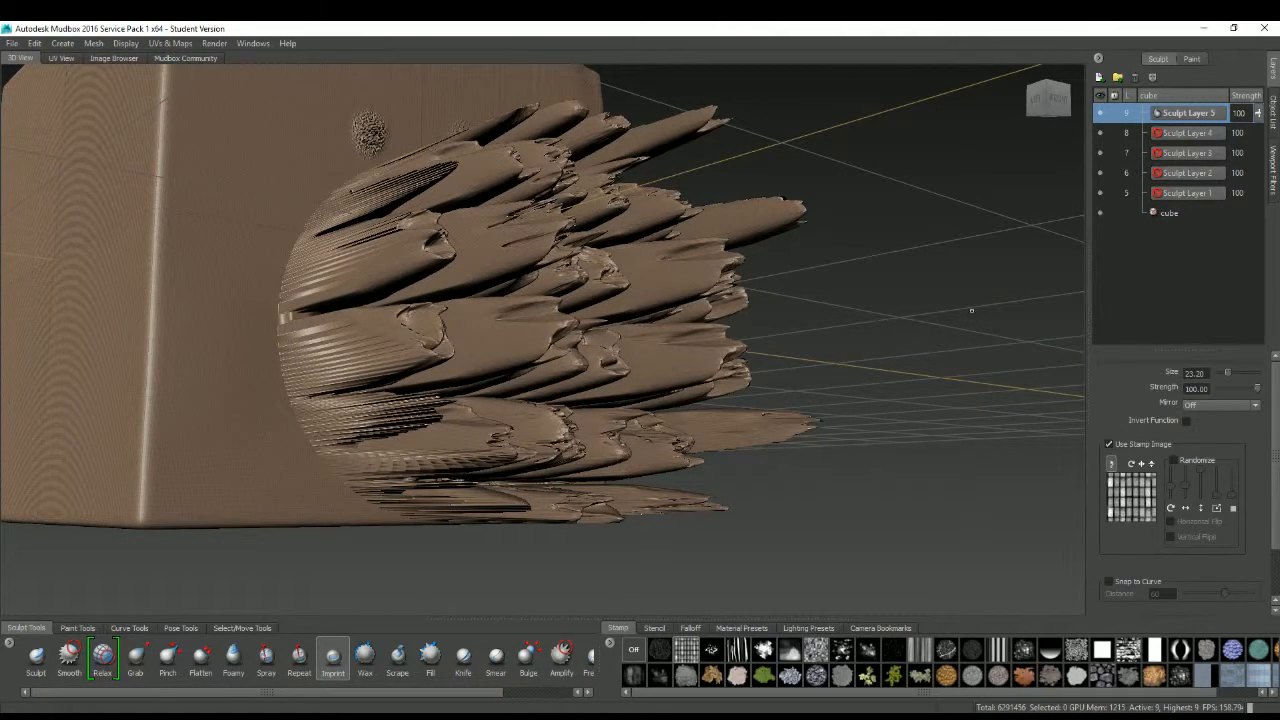
key(ctrl+z)
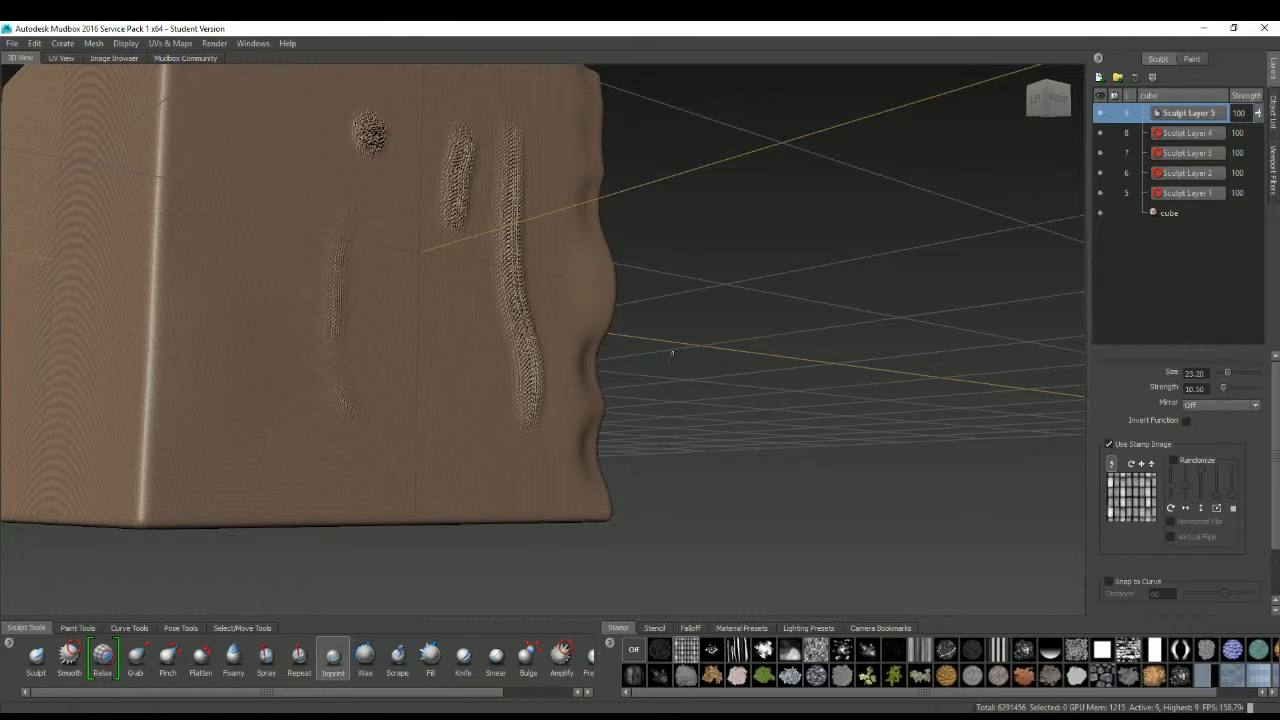
Try a large brick imprint on the front face at strength 10.50, view it from the side and undo it
alt+drag(538, 395, 455, 470)
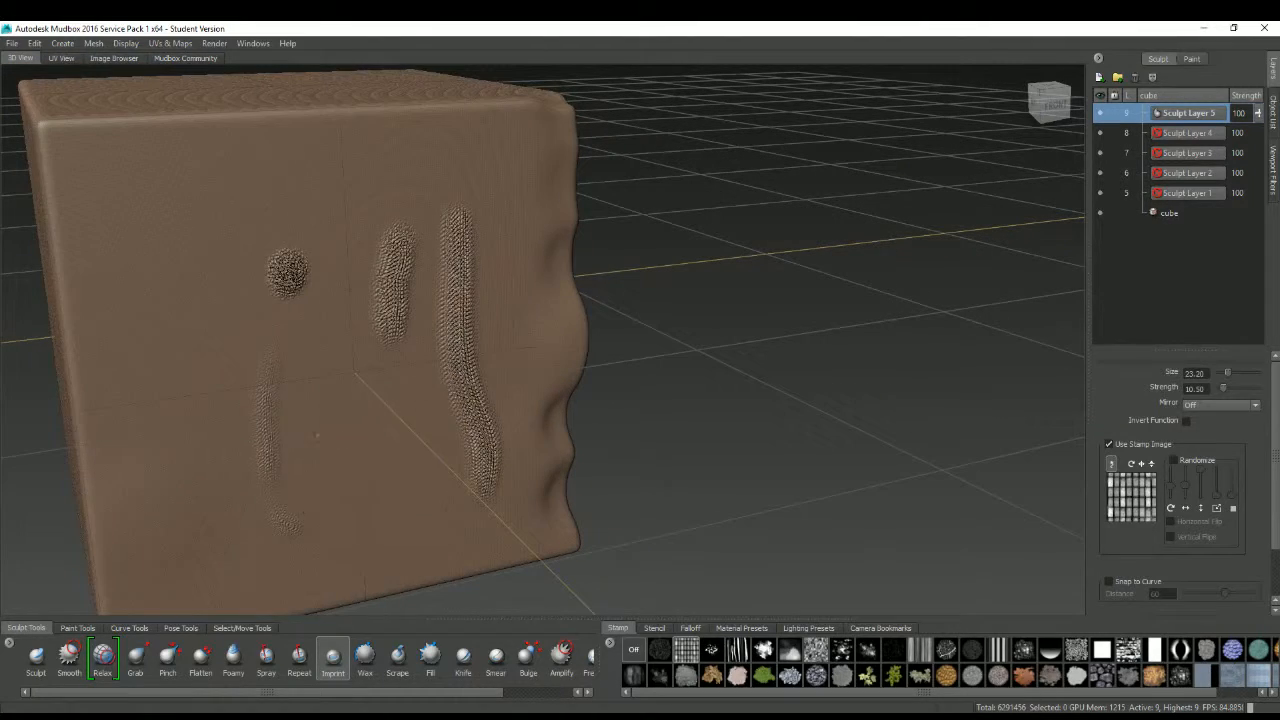
drag(316, 435, 338, 249)
alt+drag(350, 300, 465, 215)
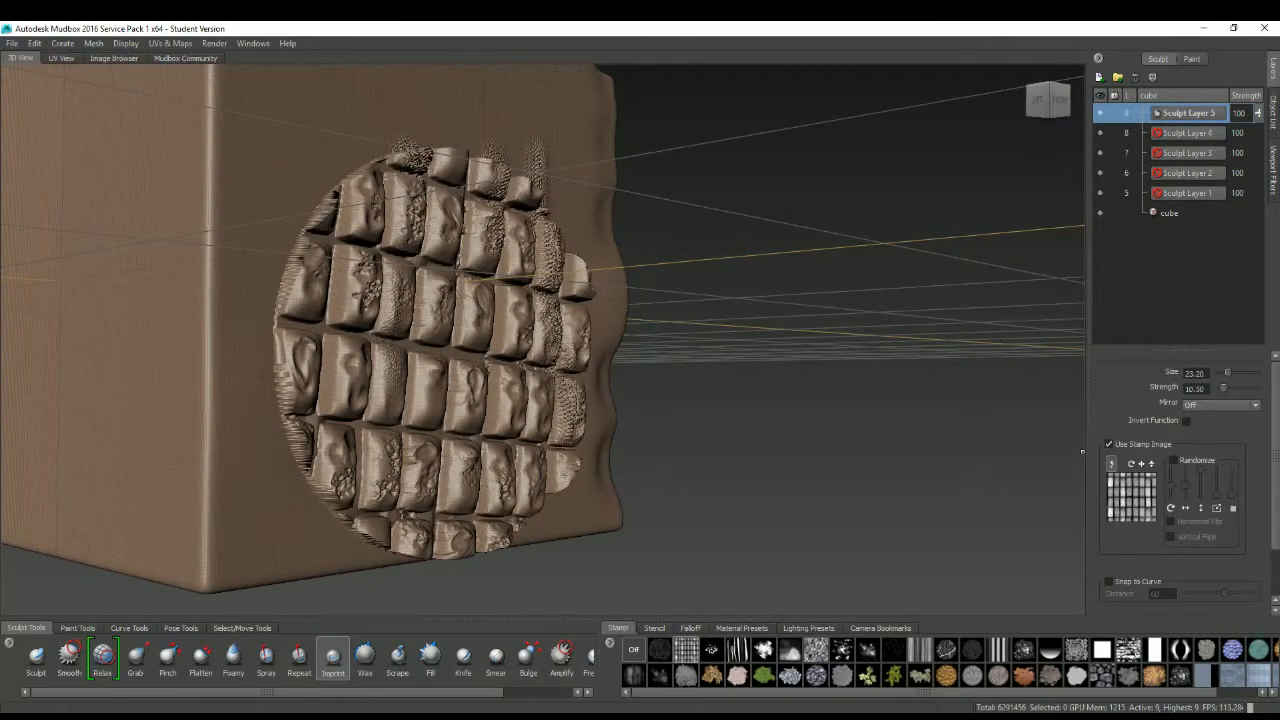
key(ctrl+z)
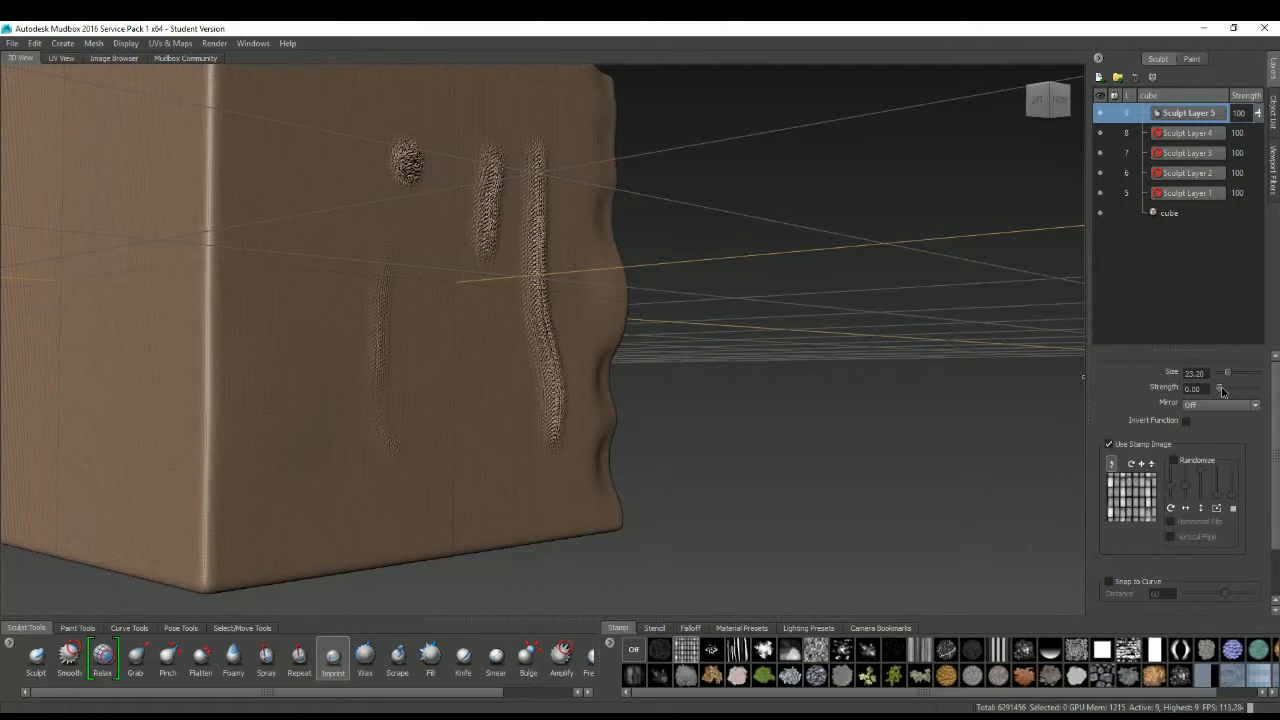
Lower the Imprint strength to 3.50, try another brick imprint on the front face and undo it
drag(1224, 387, 1222, 391)
drag(372, 300, 456, 426)
alt+drag(456, 426, 450, 300)
alt+drag(450, 240, 491, 323)
key(ctrl+z)
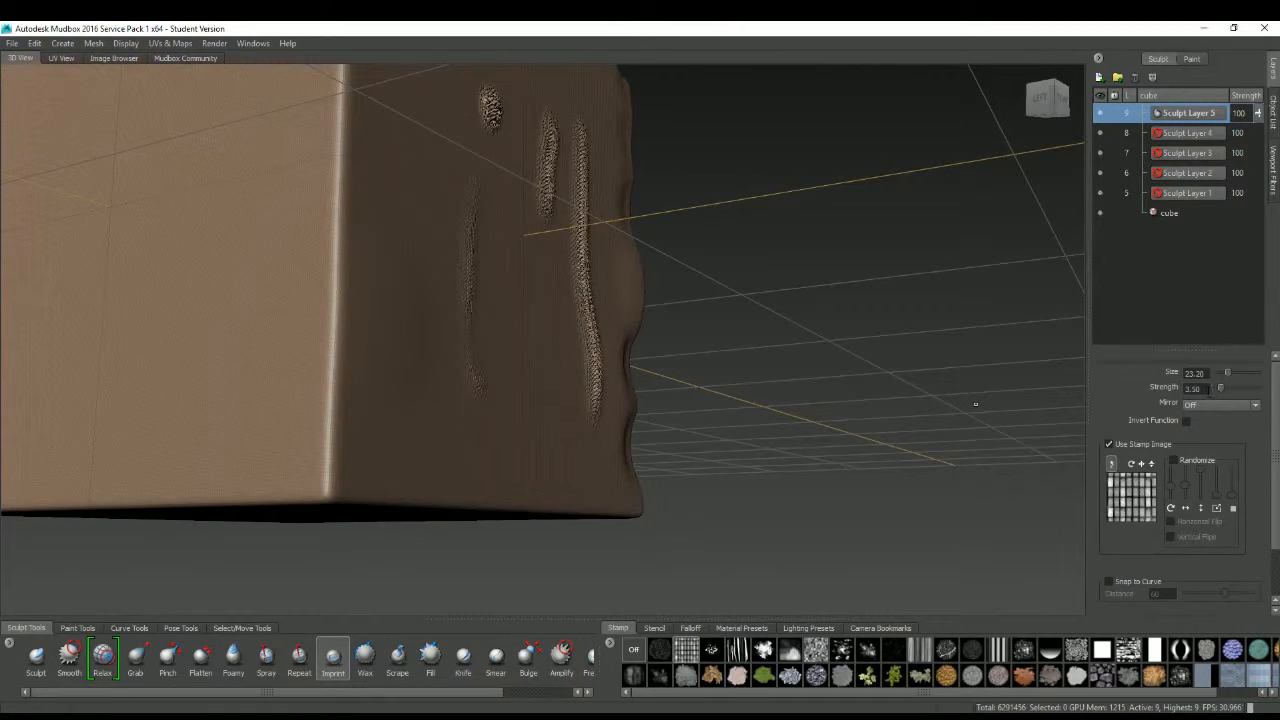
Set the Imprint strength to 1.00 and imprint two round brick patches side by side on the lower front face
text(1.00)
mouse_move(418, 339)
mouse_down()
mouse_move(401, 412)
mouse_move(417, 446)
mouse_move(416, 433)
mouse_up()
alt+drag(527, 382, 482, 330)
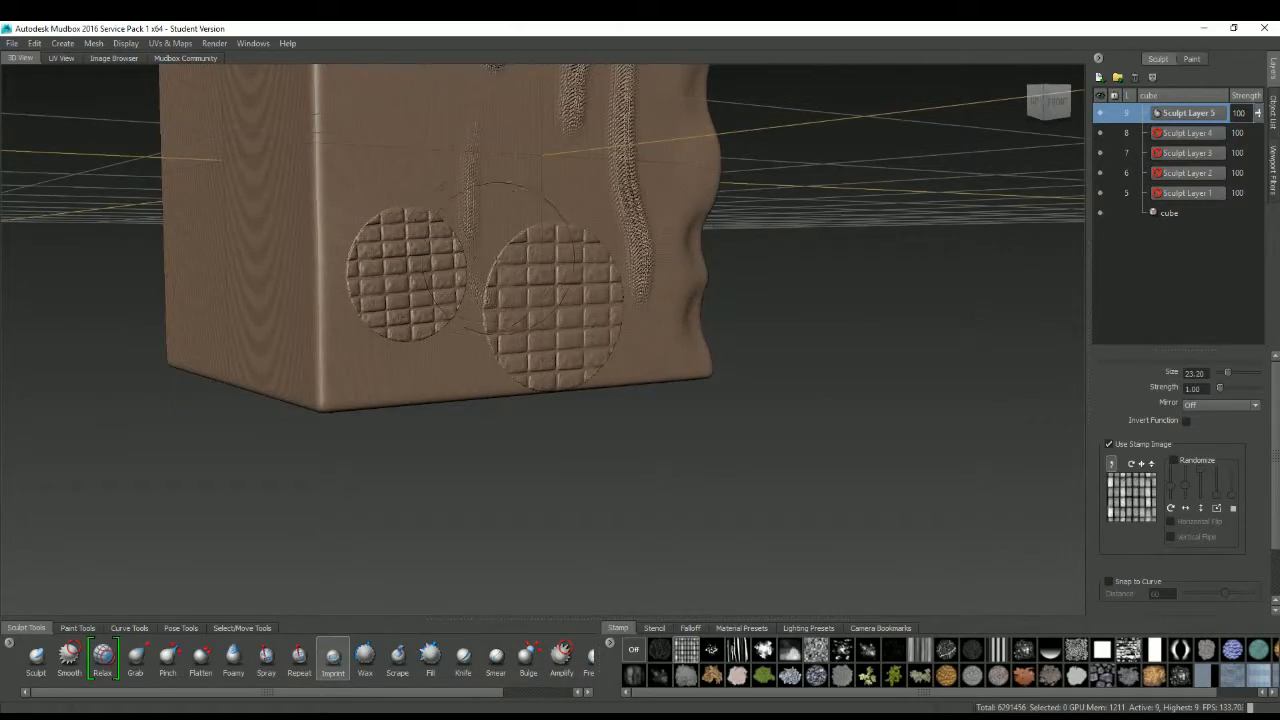
Try an imprint with the orange cracked stamp near the wavy edge's lower corner, undo it and return to the brick stamp
alt+right_drag(498, 258, 610, 292)
mouse_move(610, 292)
alt+mouse_down()
mouse_move(542, 297)
mouse_move(640, 298)
mouse_move(530, 303)
alt+mouse_up()
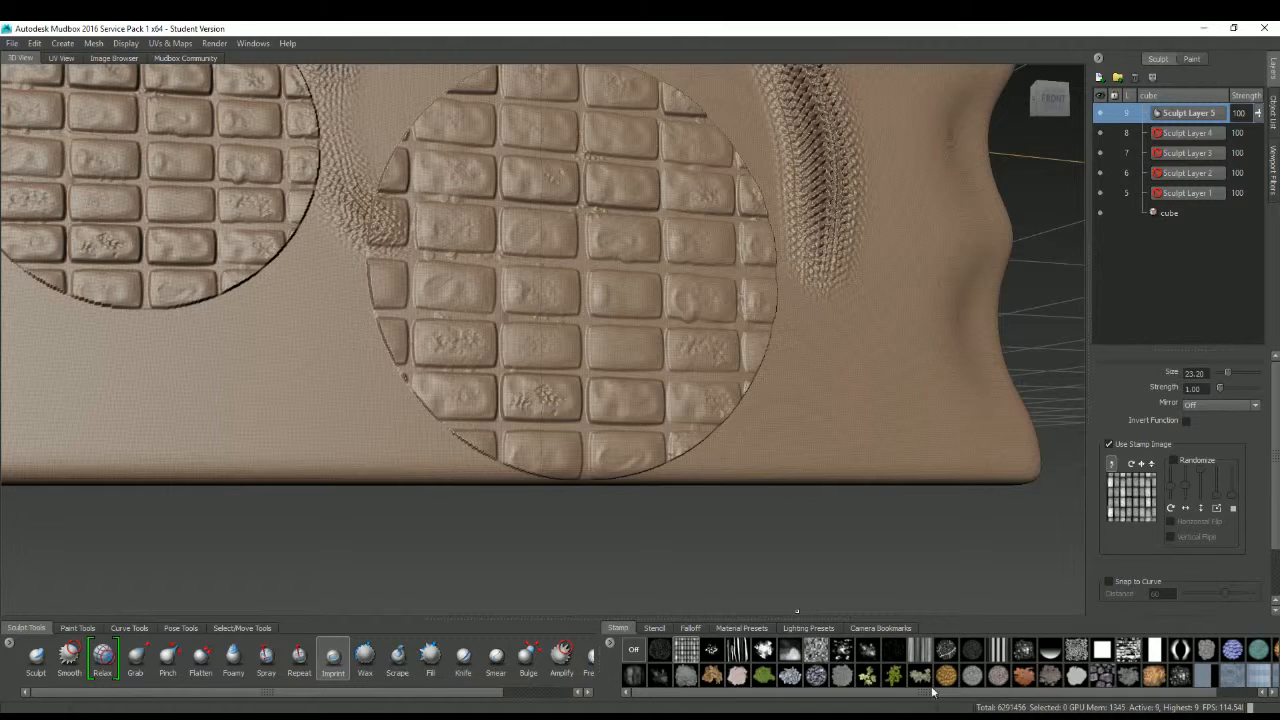
drag(995, 695, 1060, 709)
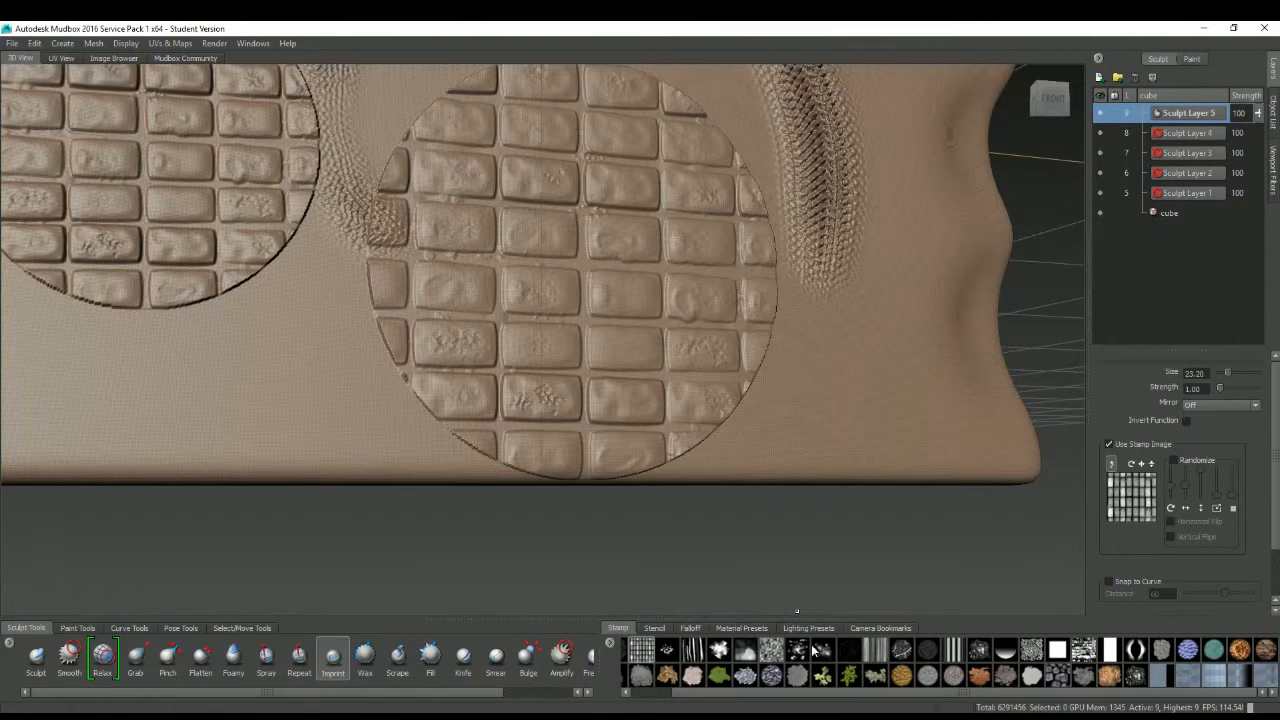
right_click(616, 653)
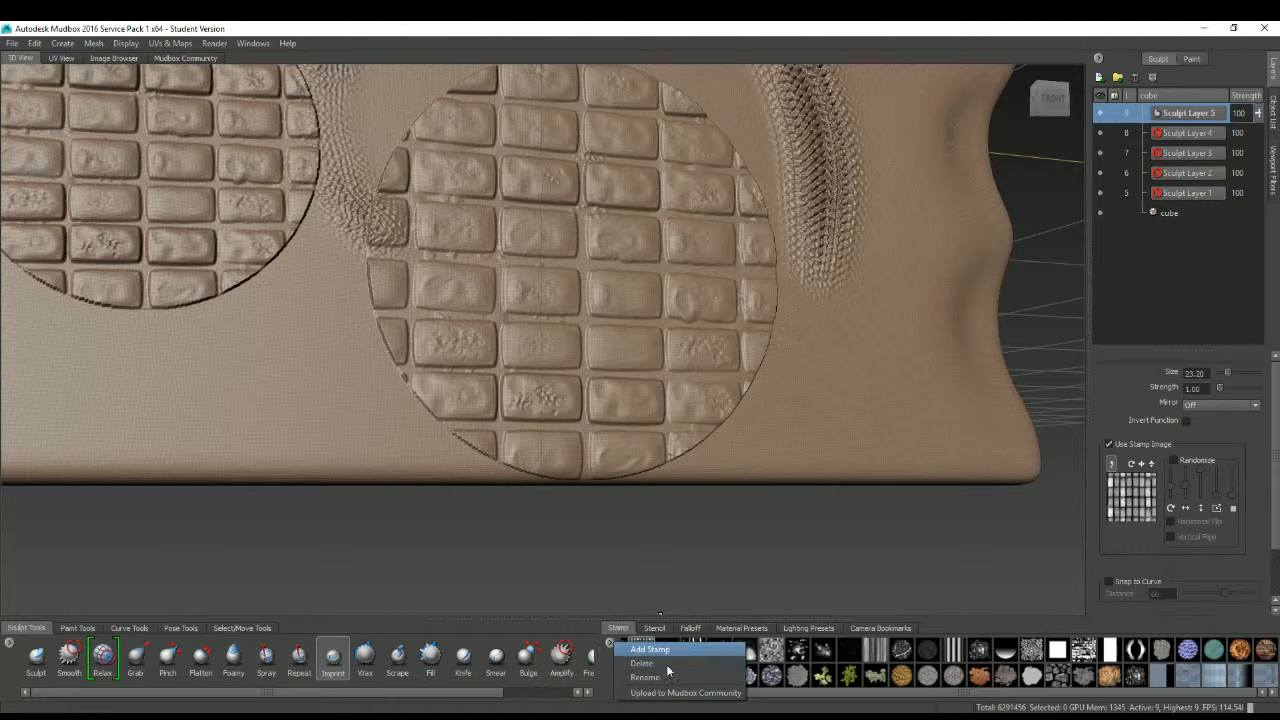
drag(951, 691, 927, 691)
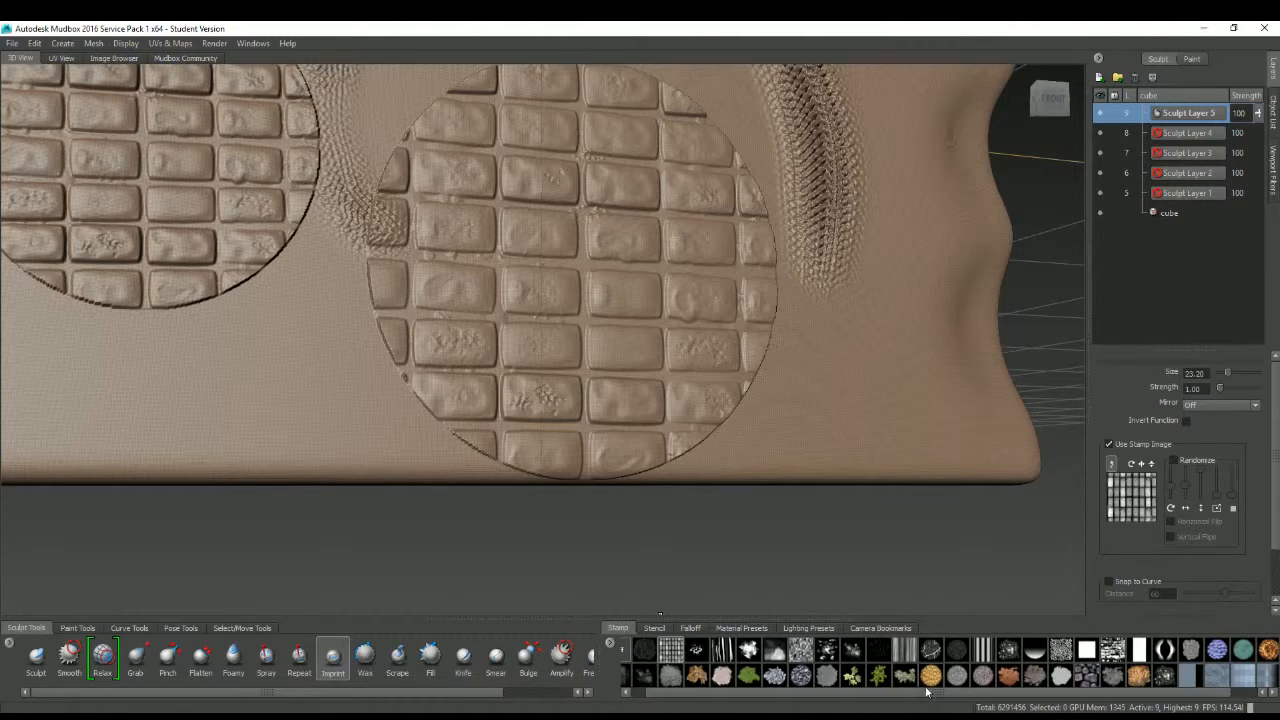
click(938, 683)
drag(925, 433, 963, 507)
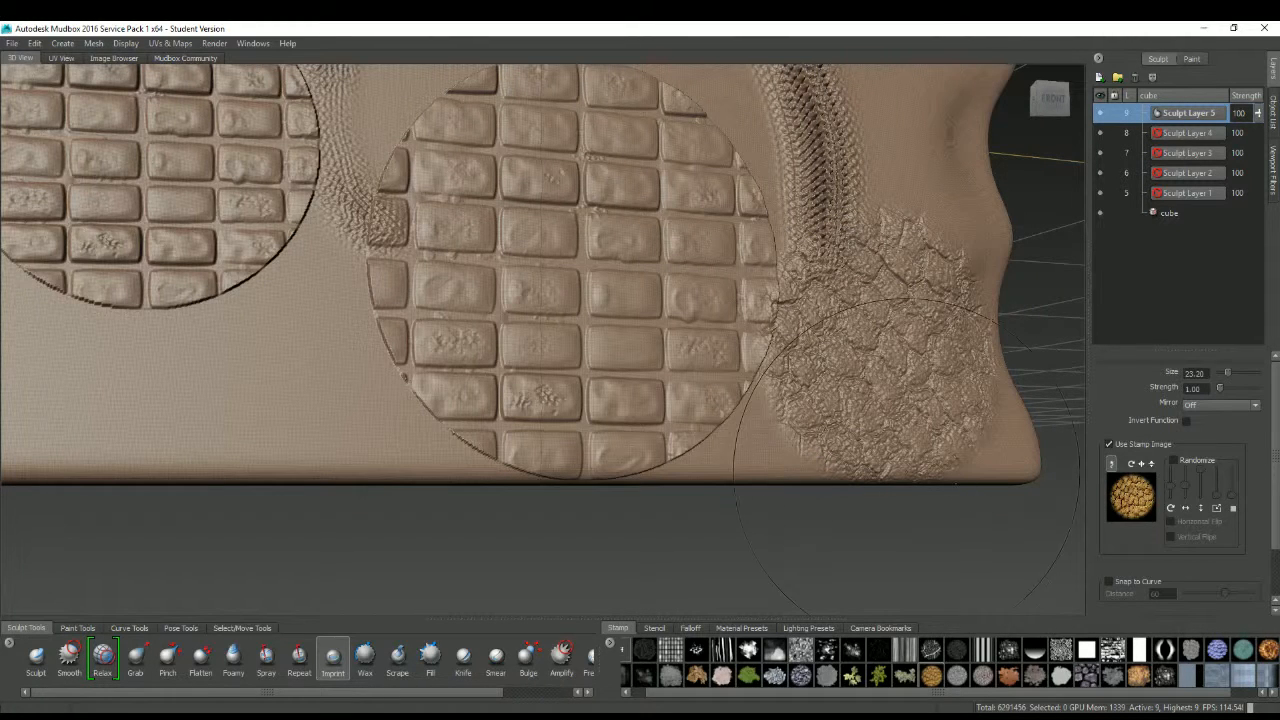
key(ctrl+z)
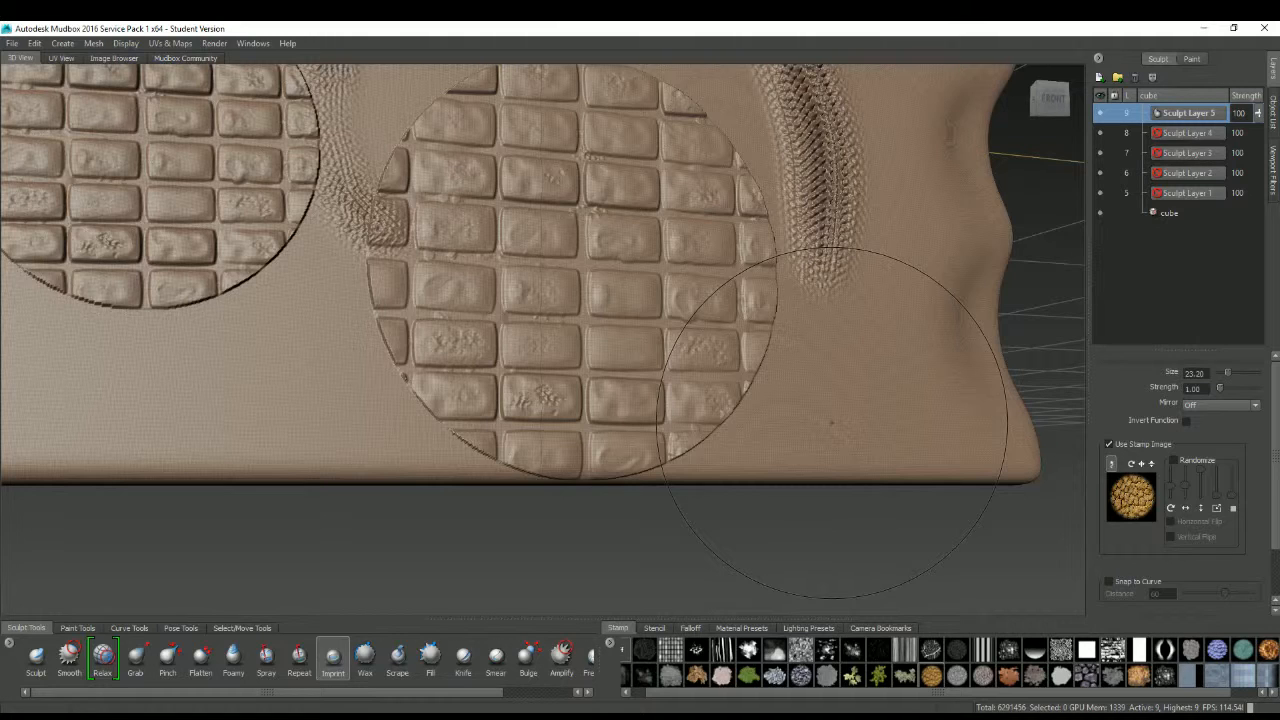
click(667, 658)
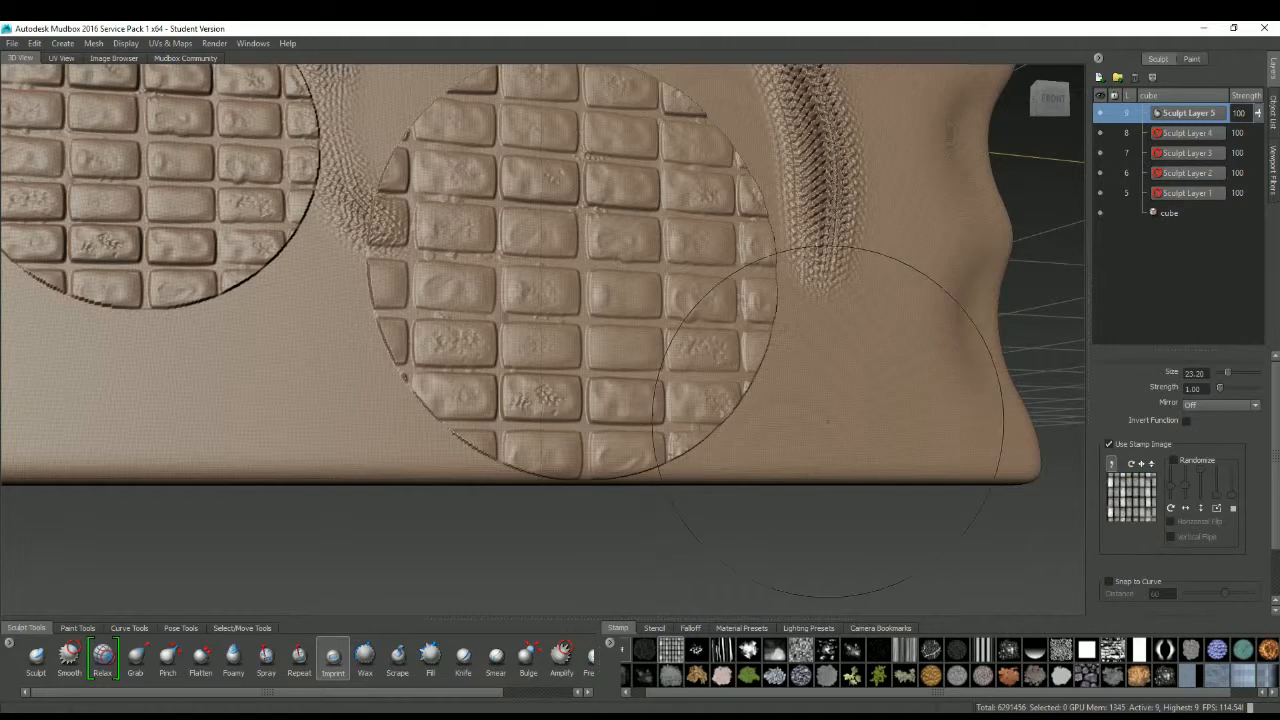
Imprint an upright-brick patch in the lower front corner by the wavy edge, try another between the round patches and undo it
mouse_move(882, 311)
mouse_down()
mouse_move(872, 388)
mouse_move(887, 488)
mouse_move(868, 492)
mouse_move(891, 494)
mouse_up()
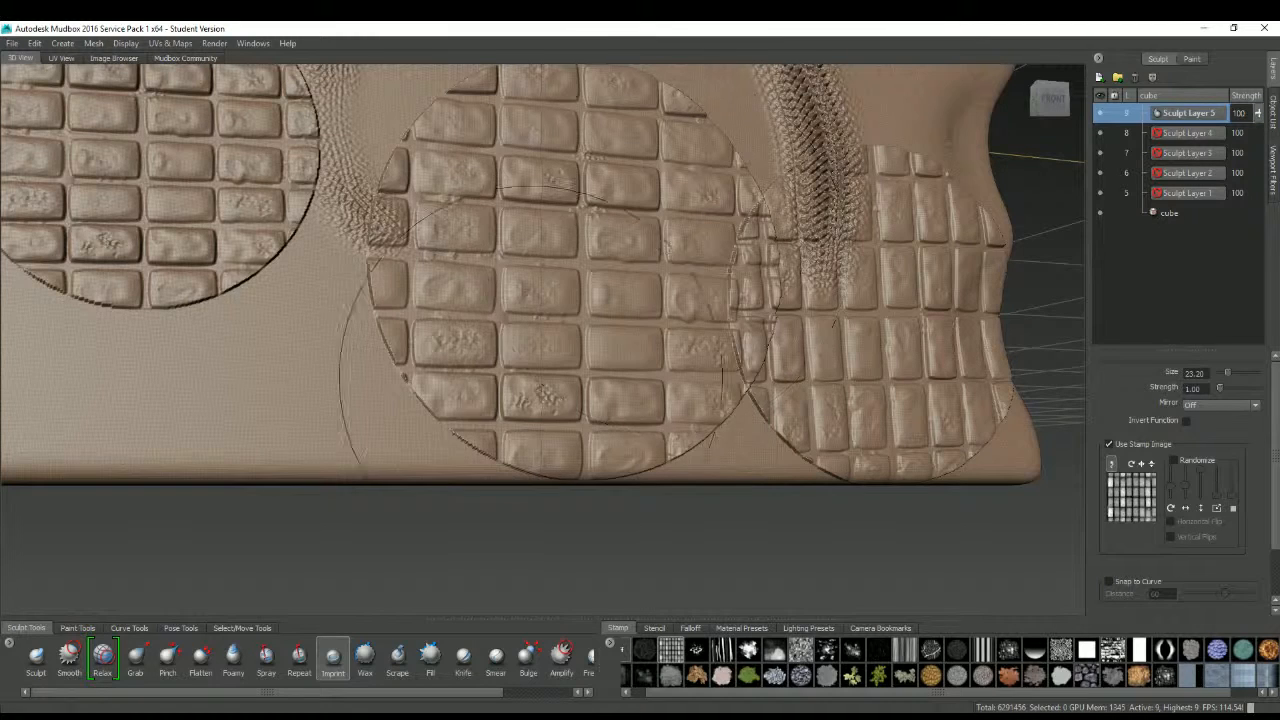
mouse_move(288, 350)
mouse_down()
mouse_move(328, 462)
mouse_move(301, 483)
mouse_up()
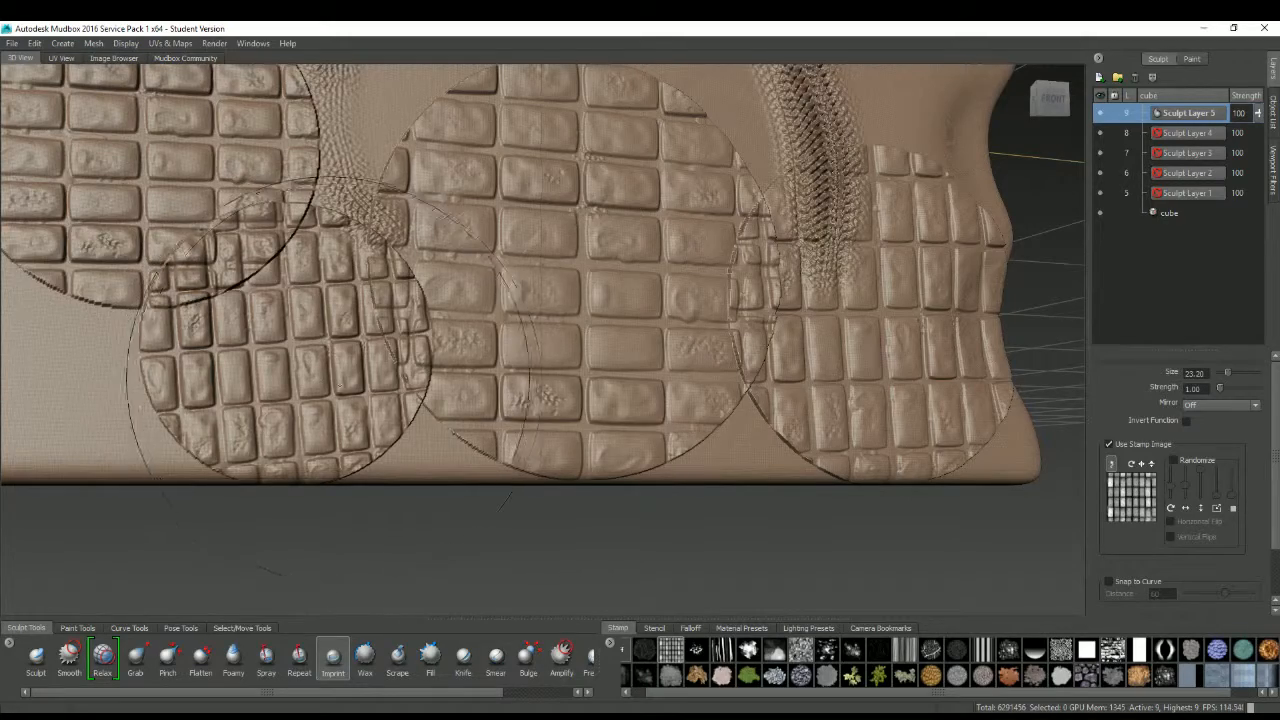
mouse_move(326, 381)
alt+mouse_down()
mouse_move(376, 330)
mouse_move(425, 326)
alt+mouse_up()
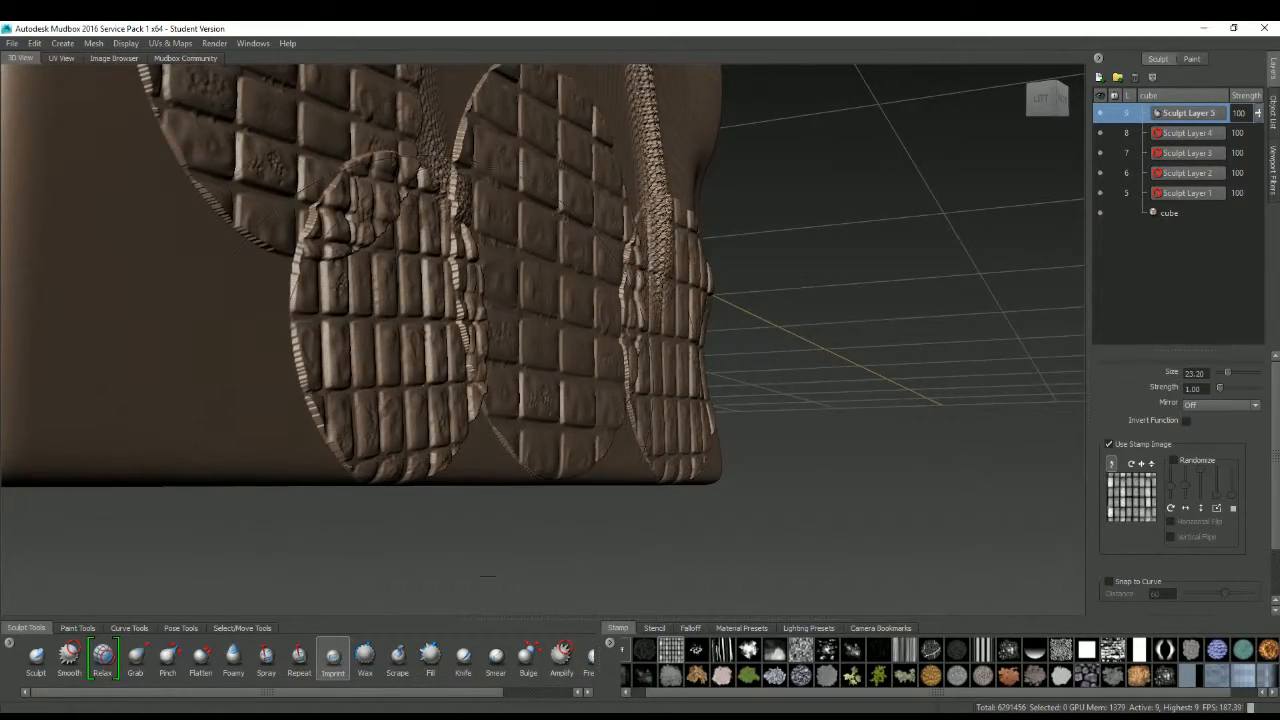
alt+drag(487, 365, 468, 368)
key(ctrl+z)
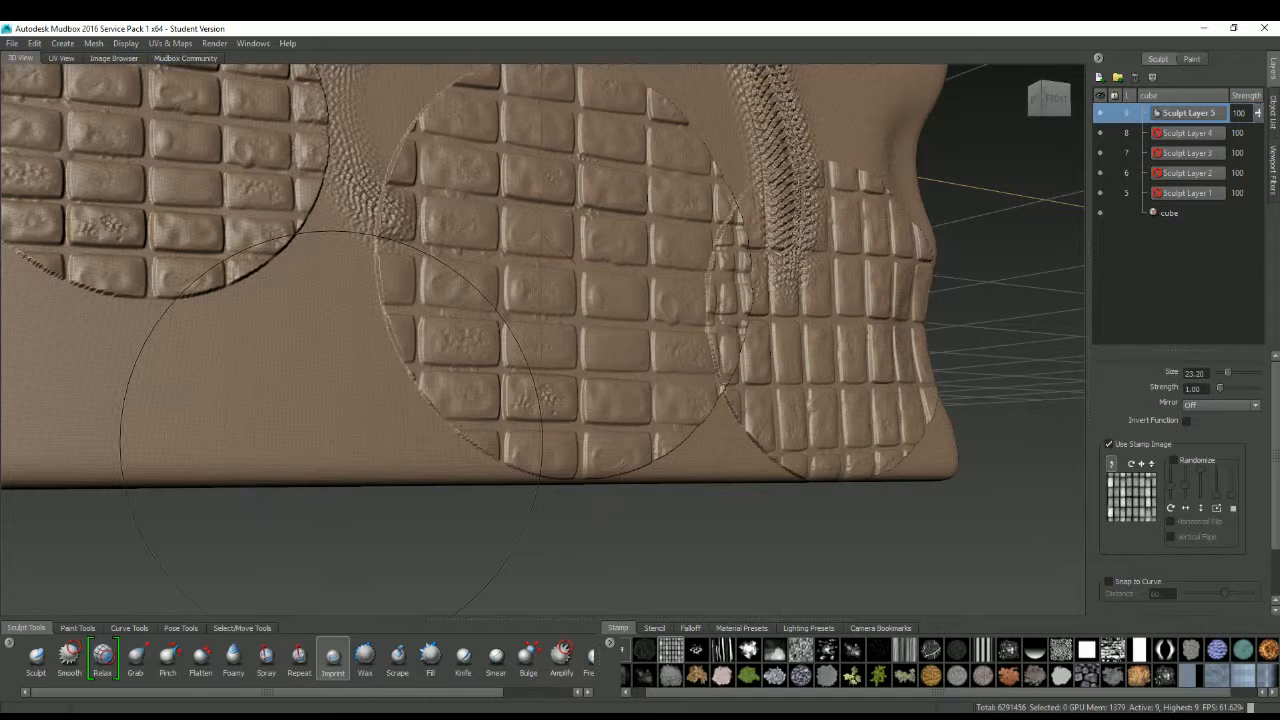
Switch to the black-to-white gradient stamp and imprint it on the blank area below the first brick patch
click(1035, 651)
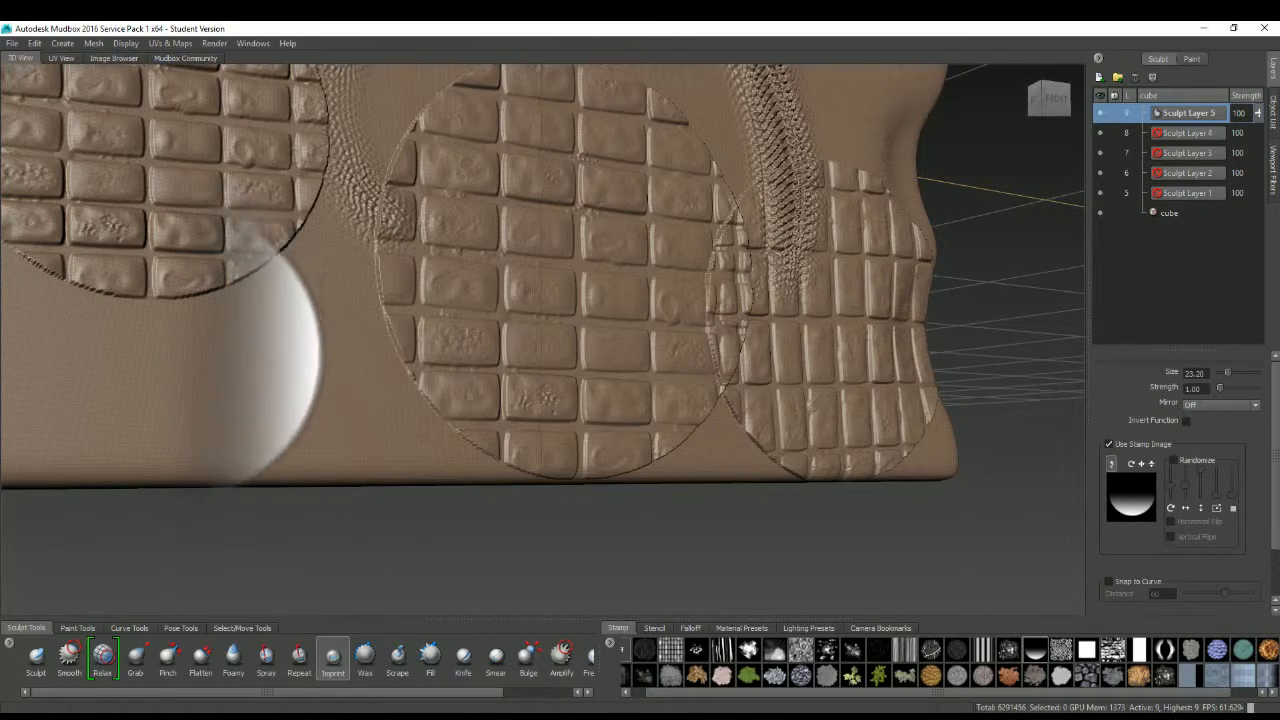
mouse_move(265, 400)
alt+mouse_down()
mouse_move(400, 345)
mouse_move(422, 388)
mouse_move(442, 358)
mouse_move(440, 400)
alt+mouse_up()
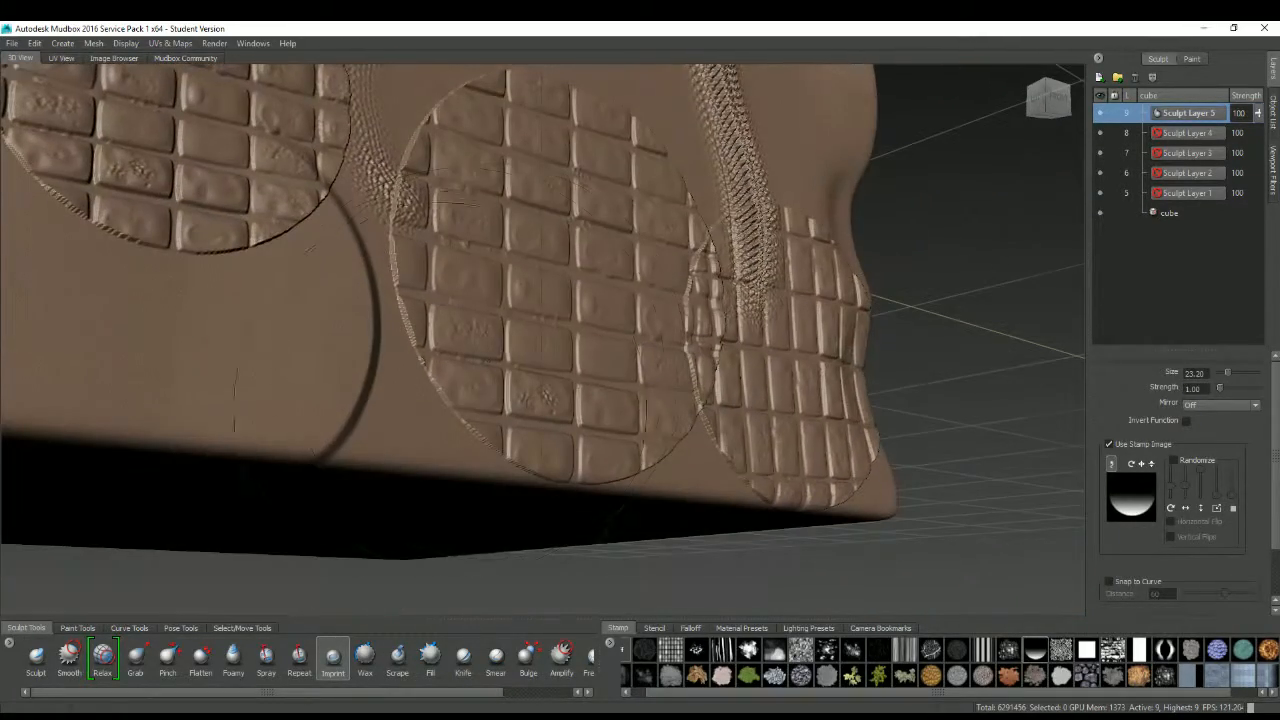
Add the radioactivity sign image from the texture folder as a new stamp and make it the active one
right_click(612, 642)
click(665, 658)
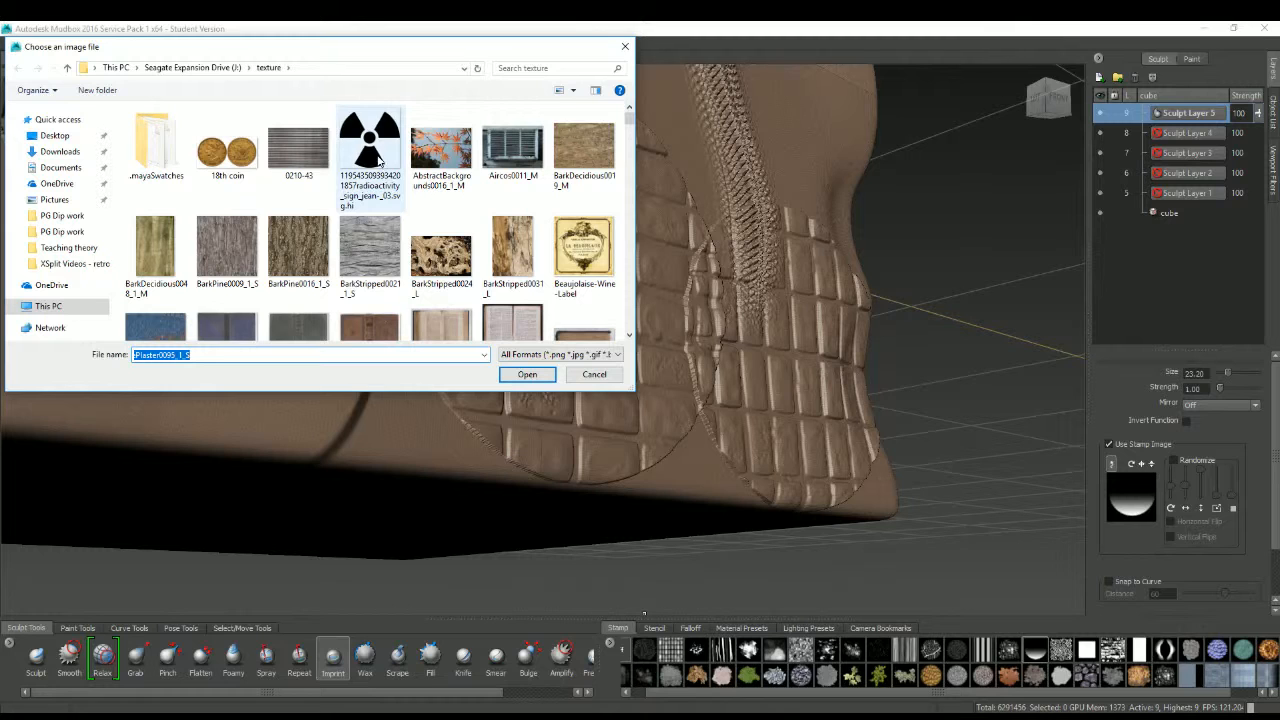
click(381, 165)
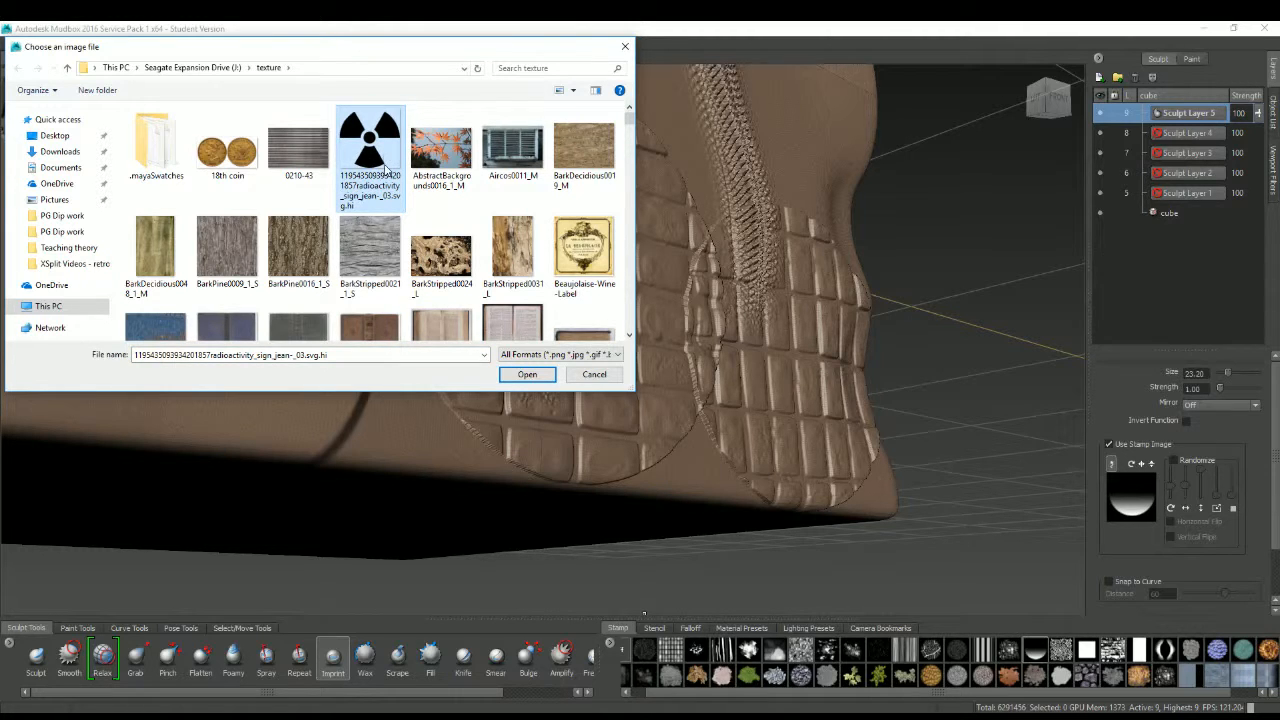
click(527, 374)
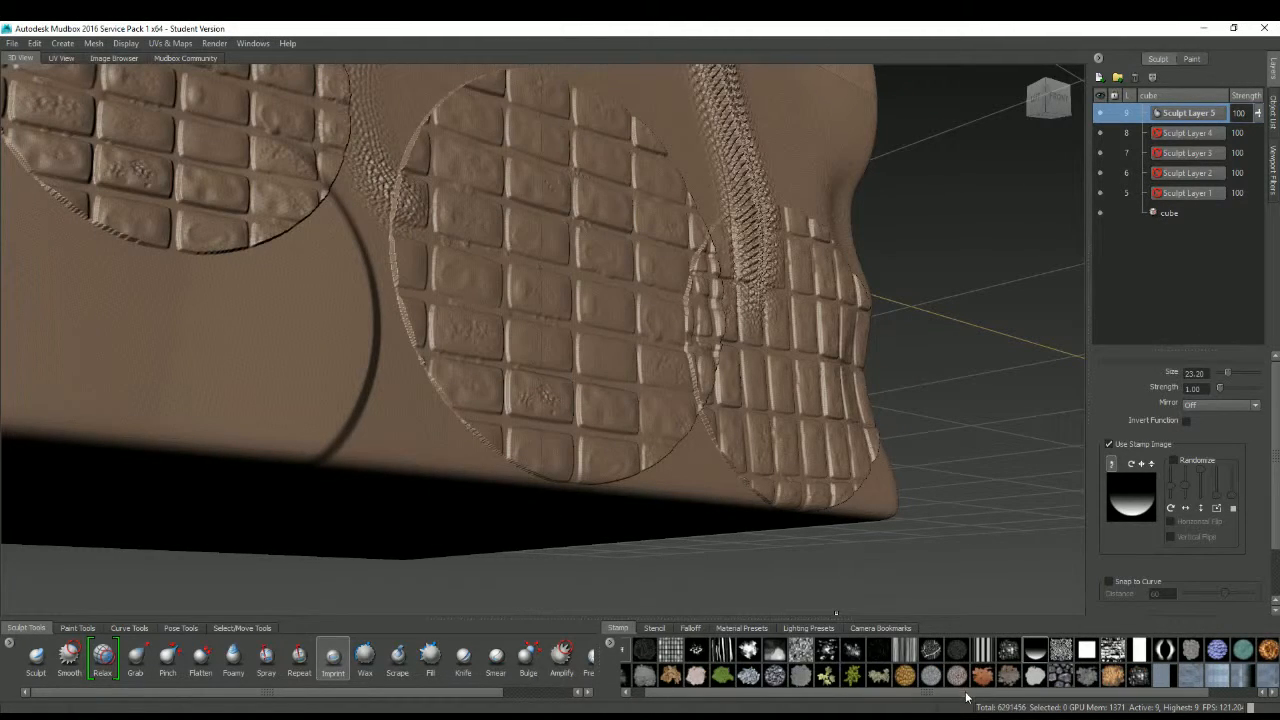
click(1239, 676)
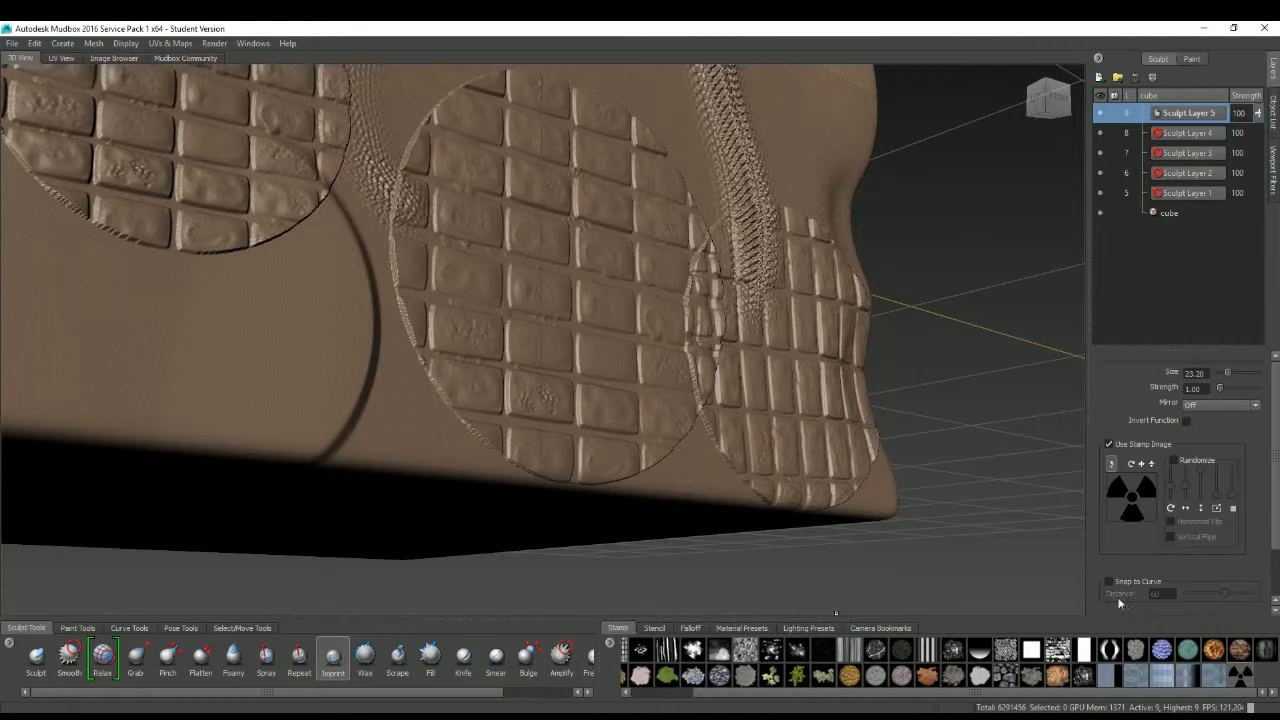
Try imprinting the radioactivity sign stamp at several places on the front face
drag(260, 306, 406, 415)
alt+drag(670, 276, 596, 290)
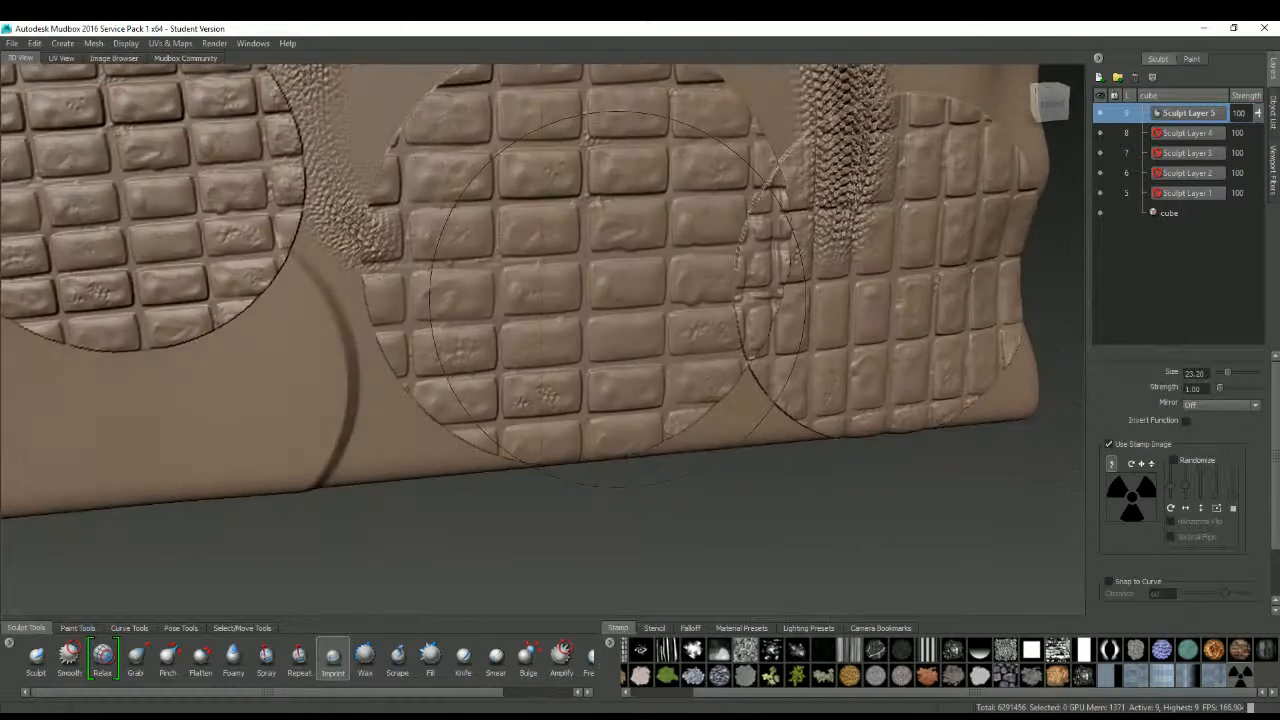
alt+right_drag(596, 290, 557, 130)
drag(543, 146, 715, 225)
drag(513, 163, 503, 272)
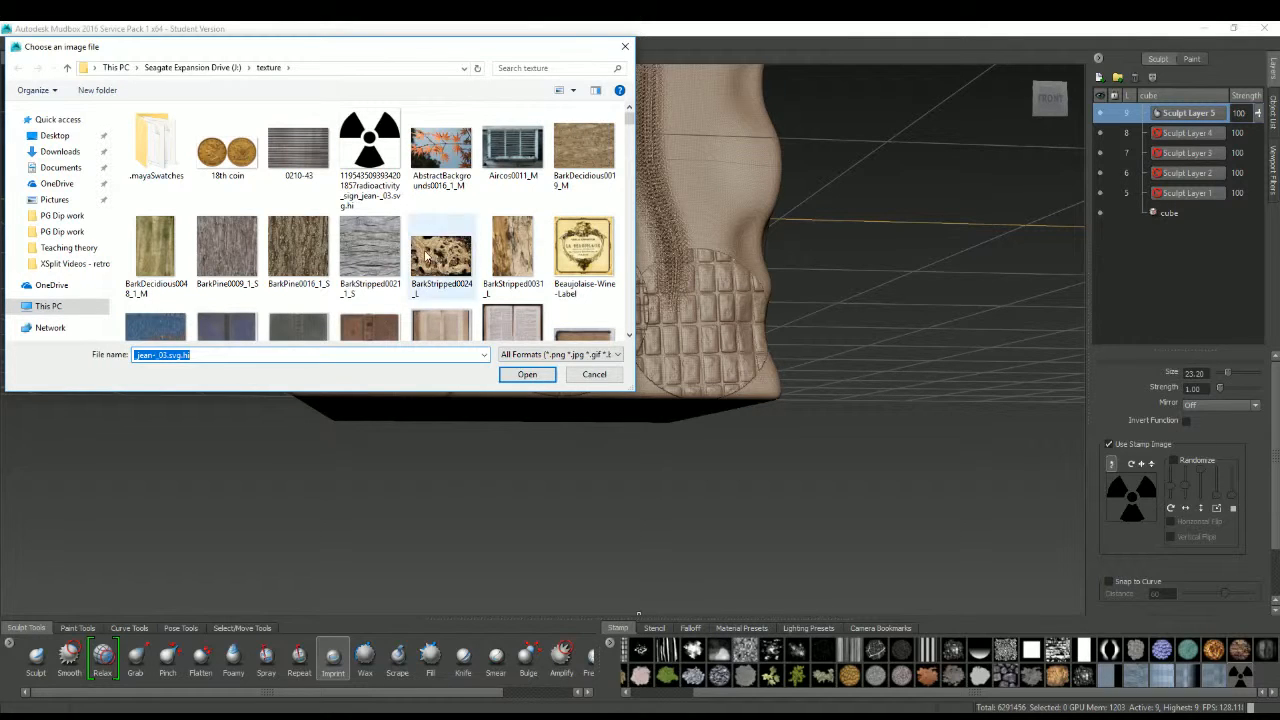
Add the brick wall photo from the texture folder as a new stamp image for the Imprint tool
drag(634, 122, 642, 150)
click(512, 165)
click(524, 374)
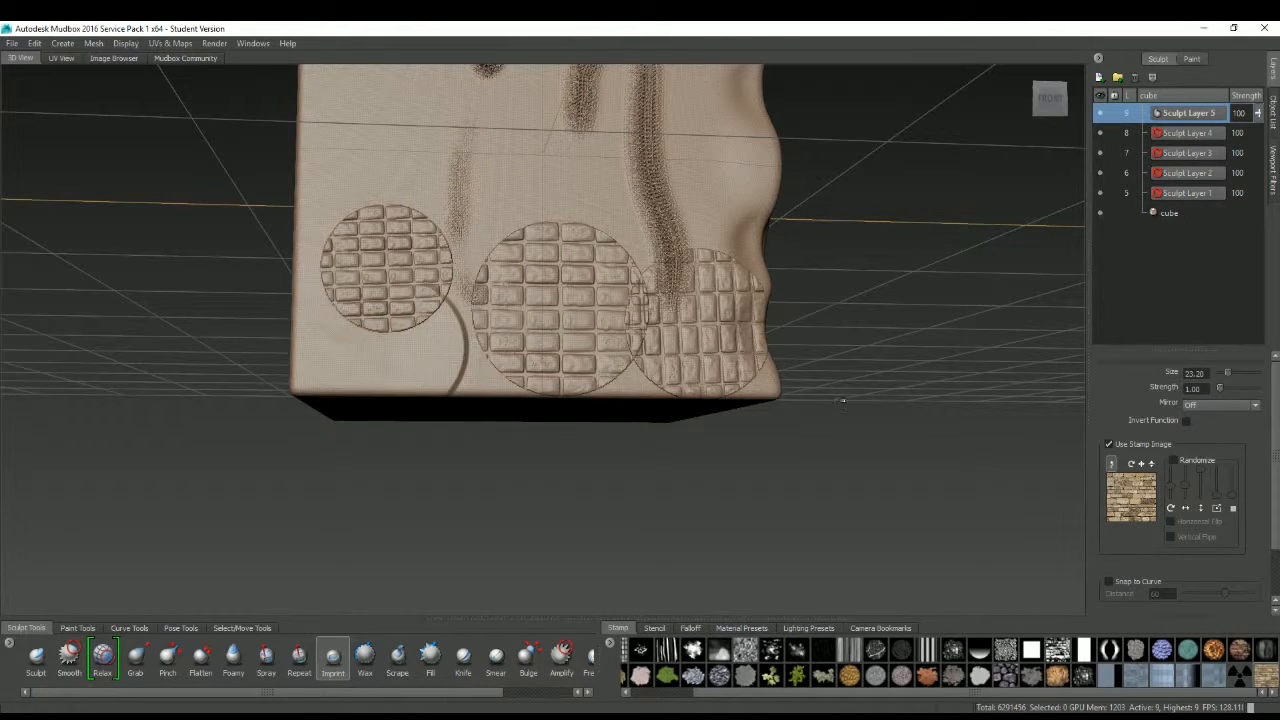
Try a large imprint of the brick wall photo above the round patches on the front face and undo it
drag(472, 150, 460, 335)
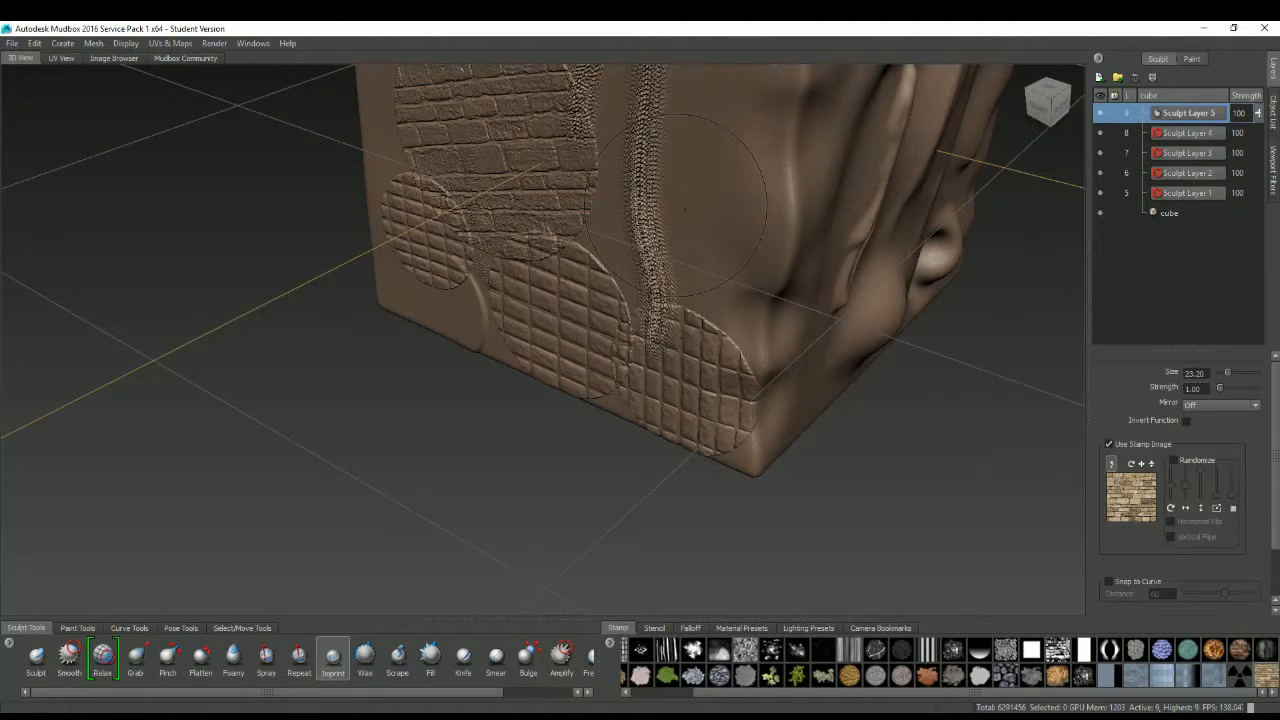
key(ctrl+z)
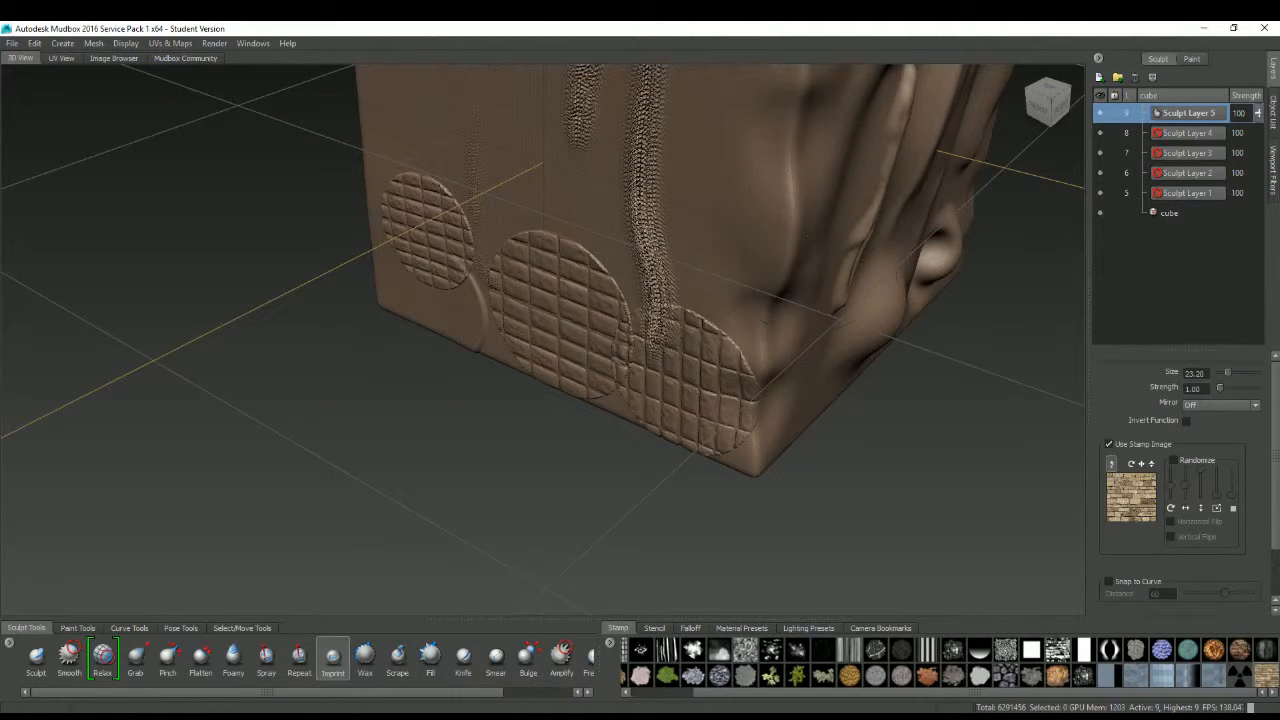
Show the stencil library and frame the cube's blank left face squarely in view
click(654, 628)
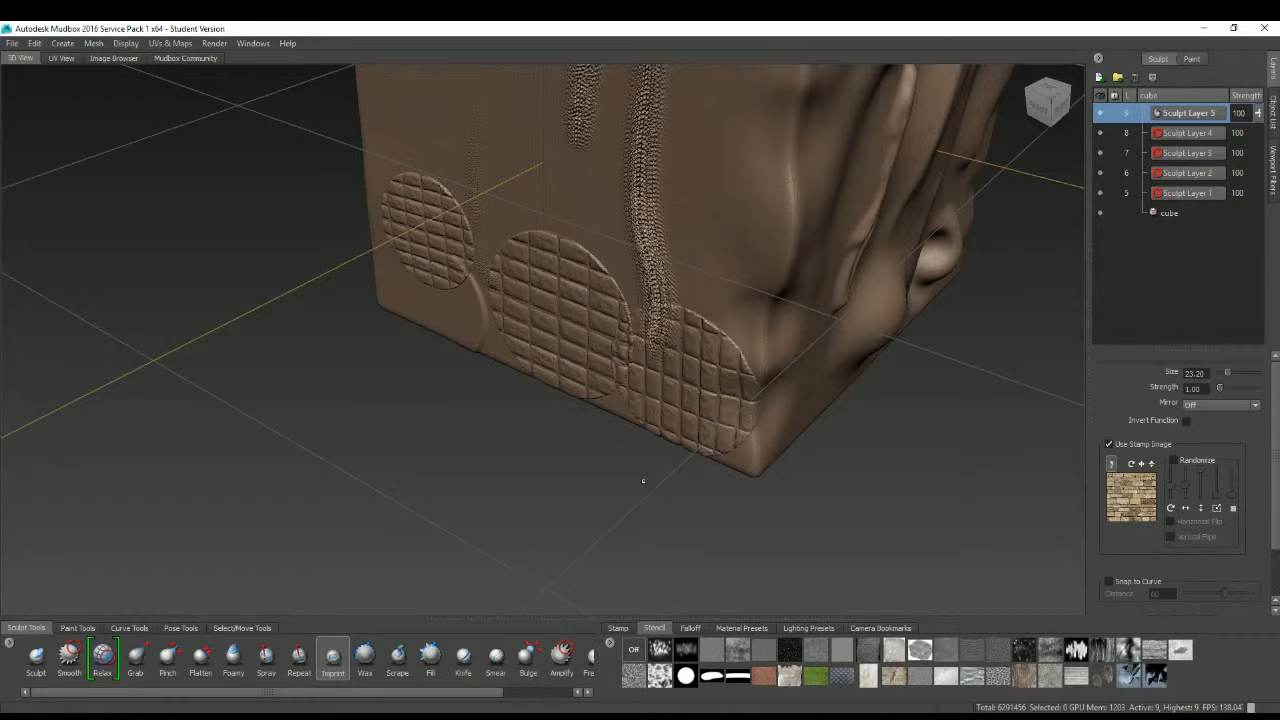
alt+drag(539, 320, 865, 193)
scroll(697, 243, up, 3)
scroll(480, 212, down, 3)
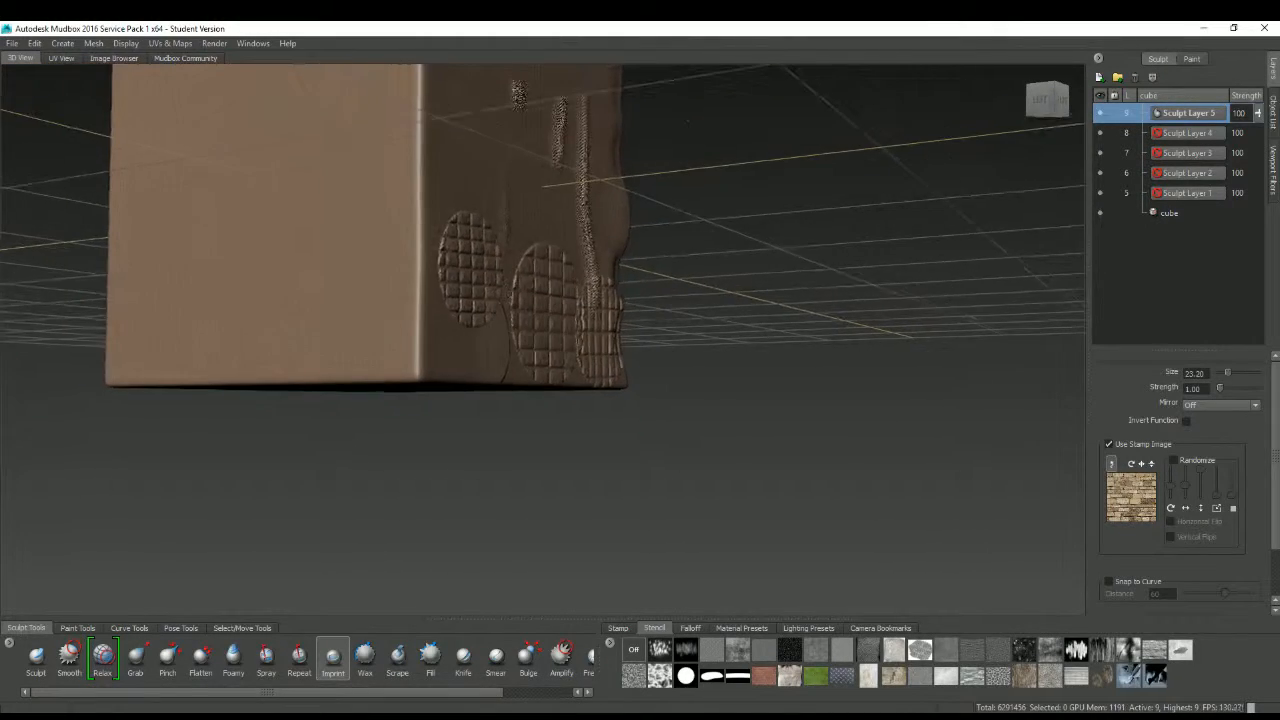
alt+drag(460, 213, 629, 205)
scroll(602, 205, up, 2)
scroll(629, 205, up, 2)
scroll(589, 186, down, 1)
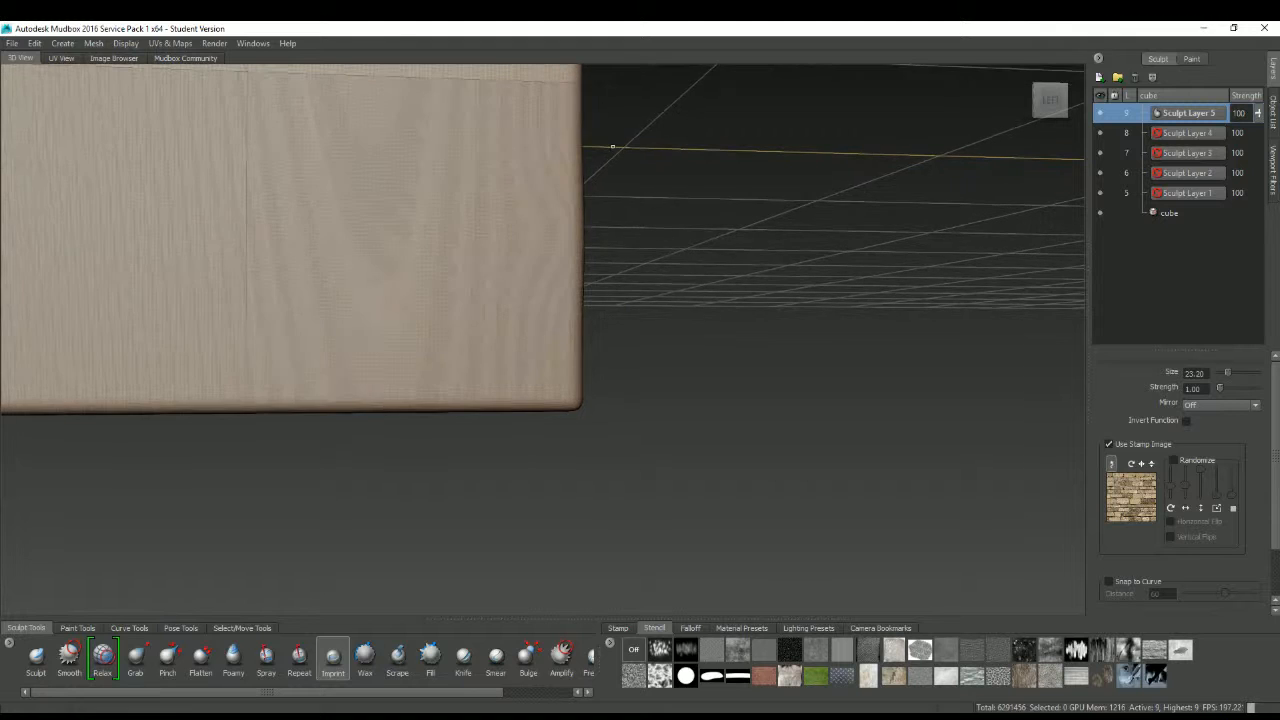
scroll(657, 197, down, 4)
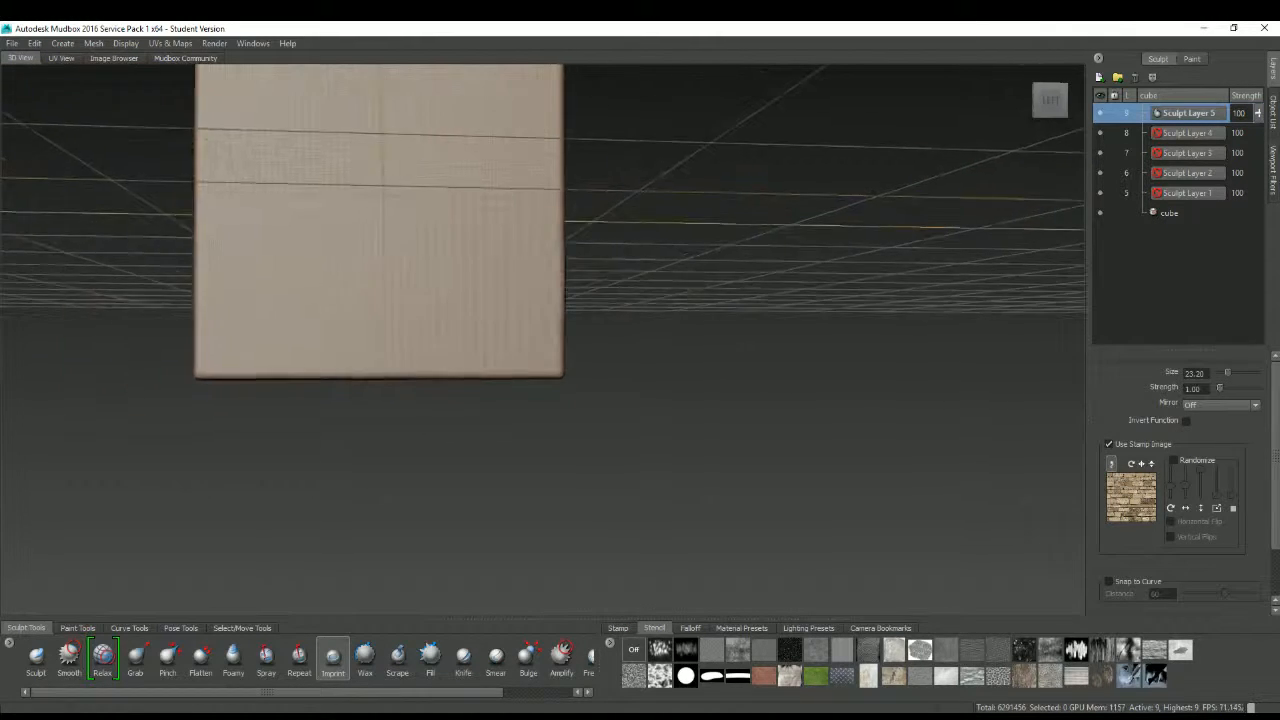
alt+middle_drag(565, 232, 632, 234)
alt+right_drag(687, 255, 835, 258)
alt+middle_drag(862, 238, 838, 354)
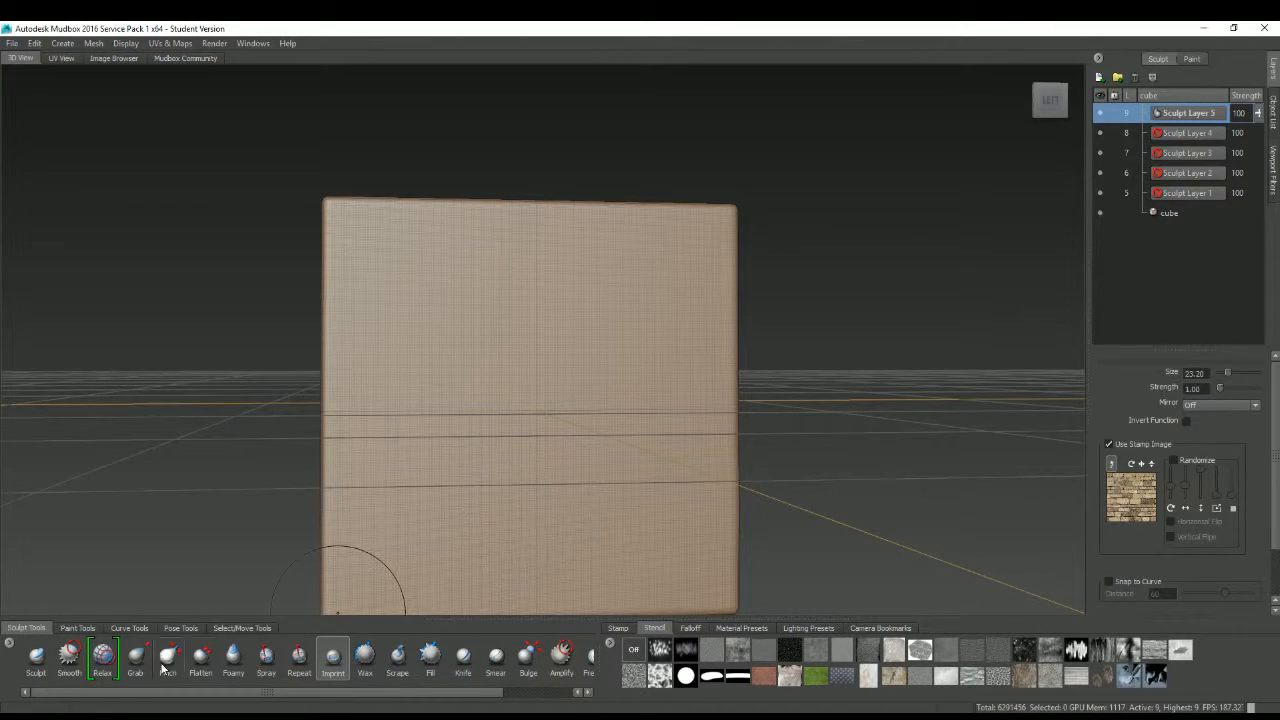
Select the Sculpt tool and load the fineStoneDetail stencil over the left face
click(30, 666)
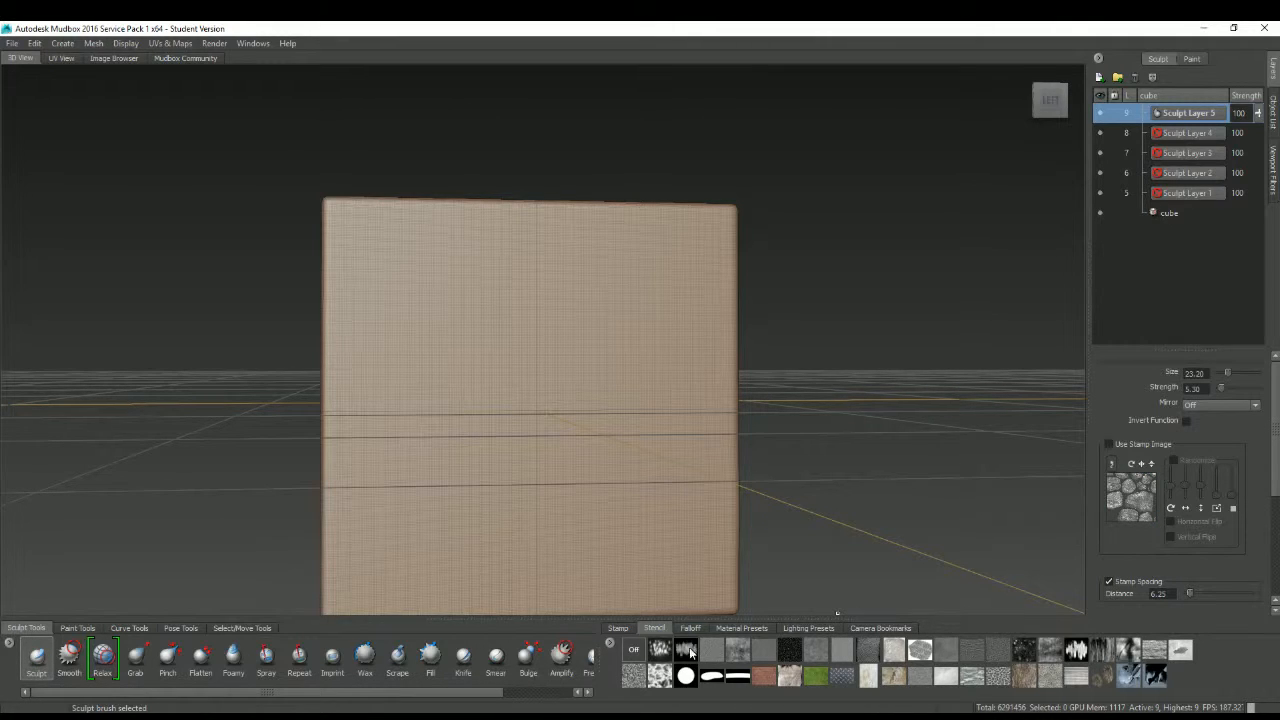
right_click(612, 649)
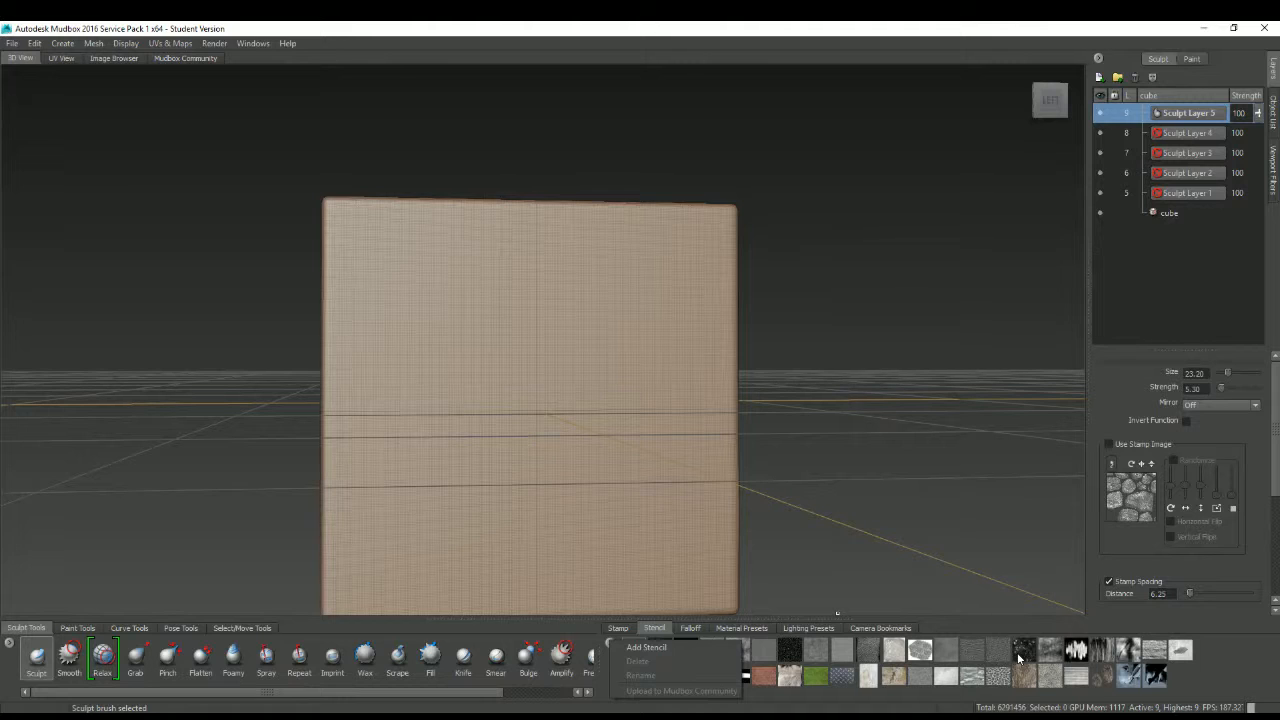
click(1213, 671)
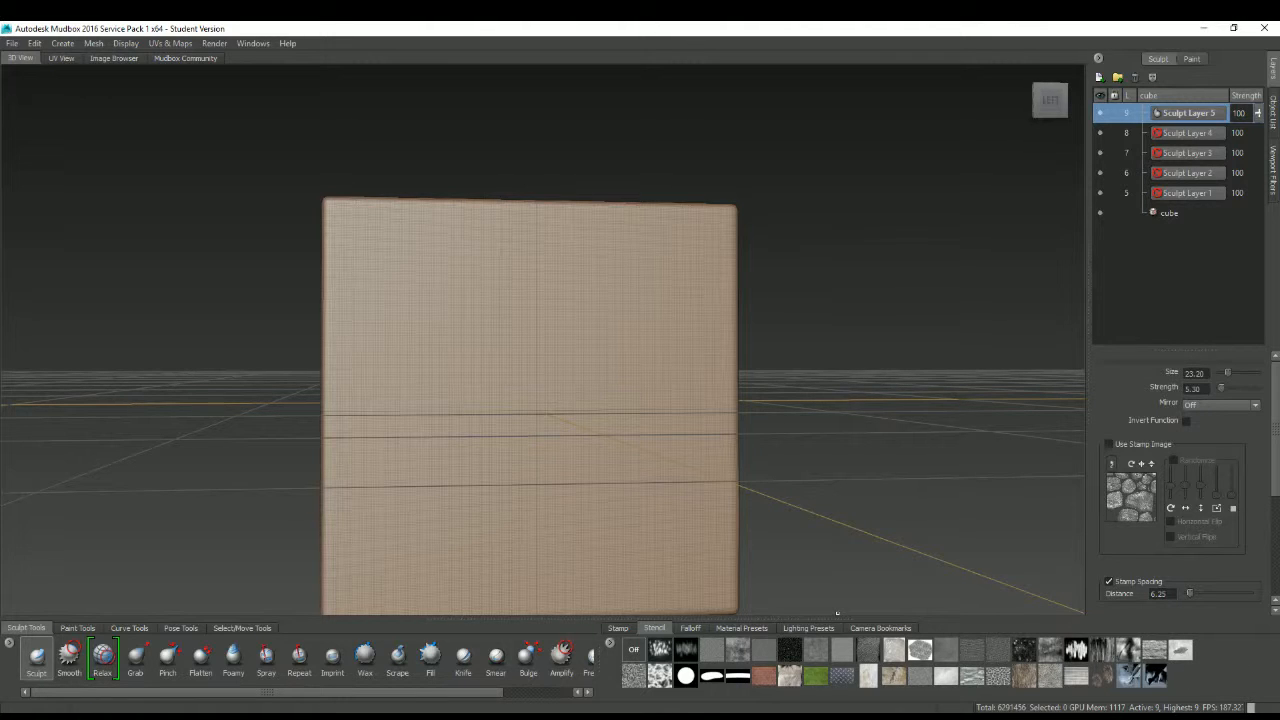
click(712, 660)
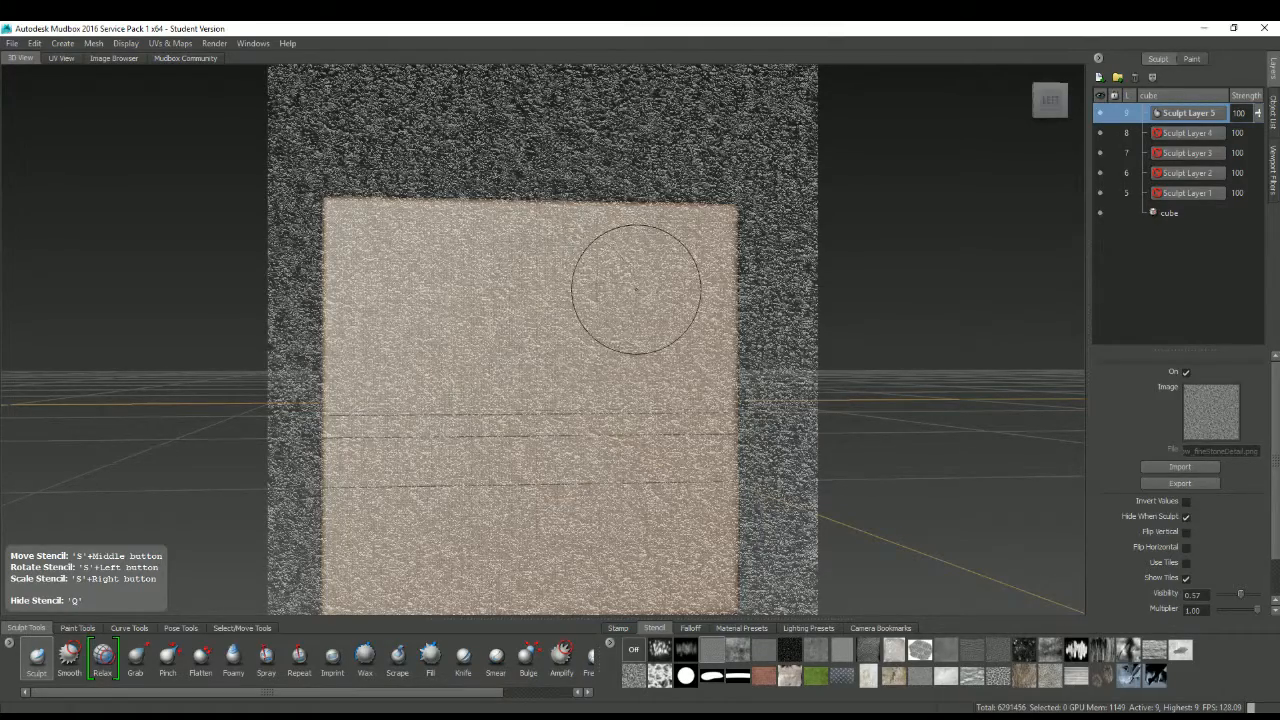
Enlarge, move and rotate the fine stone stencil so that it covers the whole left face with a wide margin
mouse_move(627, 271)
right_down()
mouse_move(620, 219)
mouse_move(604, 249)
mouse_move(640, 261)
mouse_move(600, 288)
mouse_move(623, 289)
right_up()
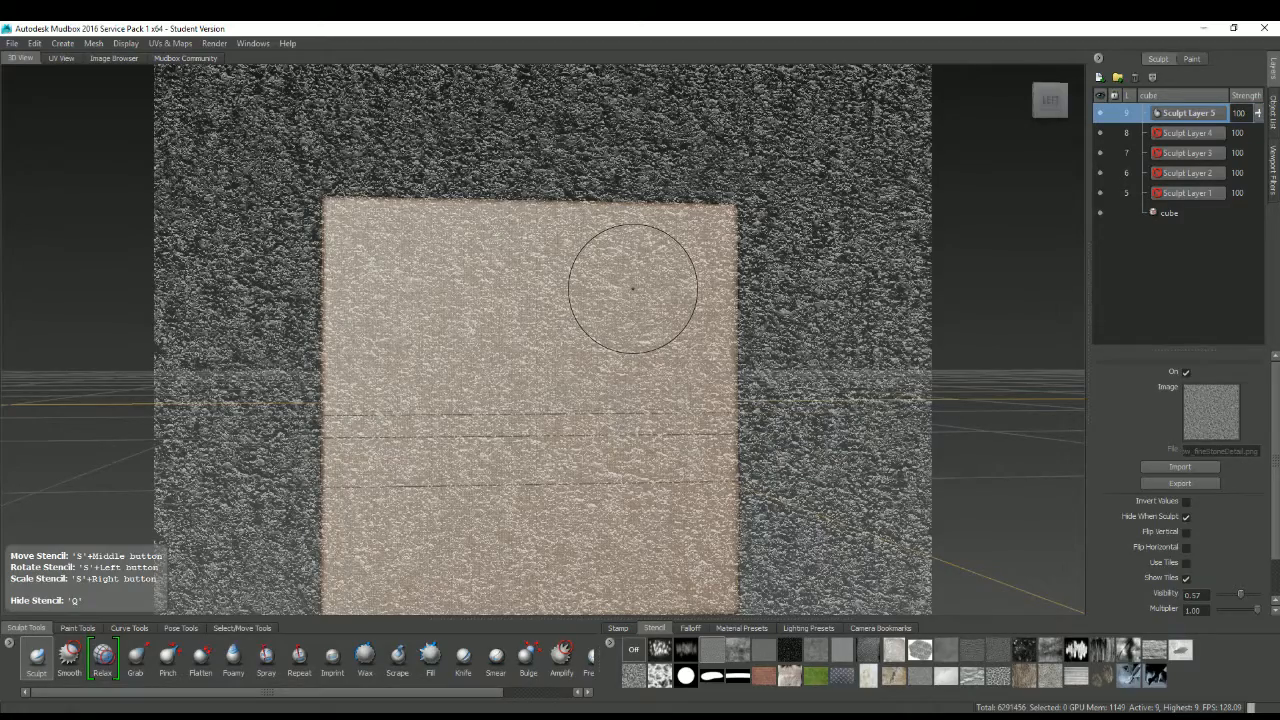
mouse_move(562, 229)
middle_down()
mouse_move(445, 315)
mouse_move(532, 260)
middle_up()
mouse_move(532, 260)
mouse_down()
mouse_move(511, 314)
mouse_move(507, 287)
mouse_up()
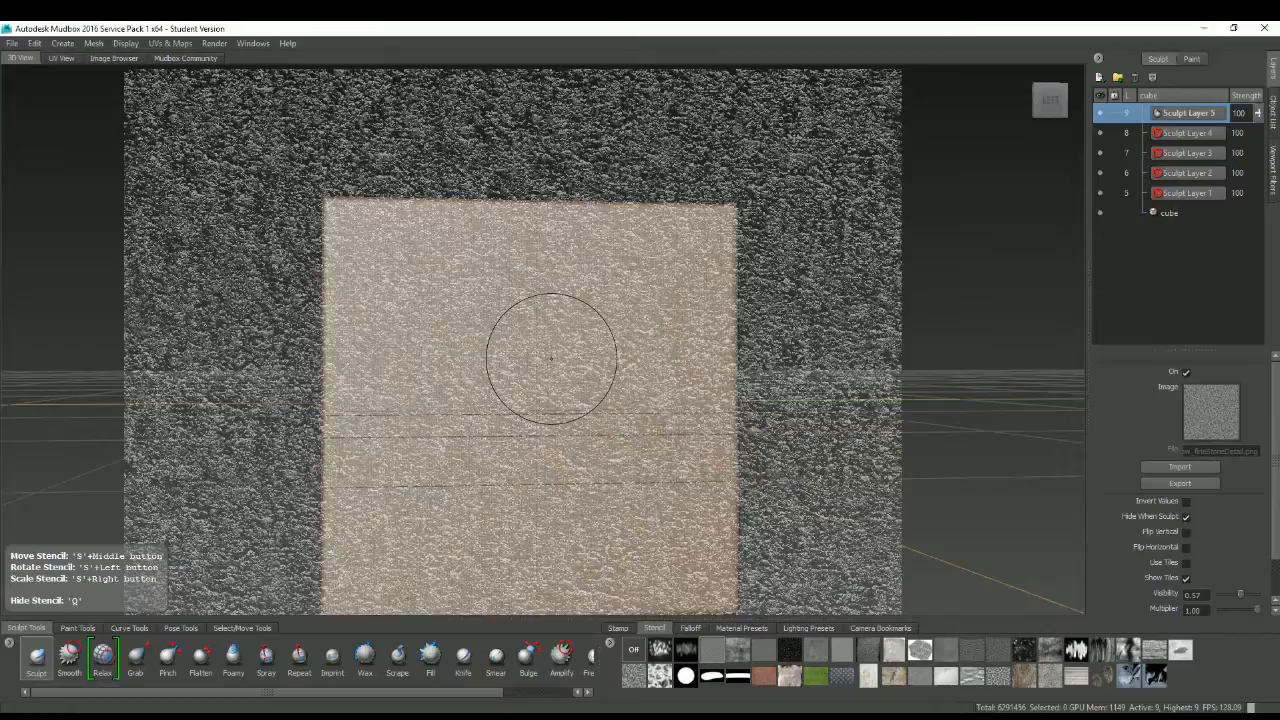
mouse_move(551, 358)
mouse_down()
mouse_move(600, 322)
mouse_move(622, 324)
mouse_up()
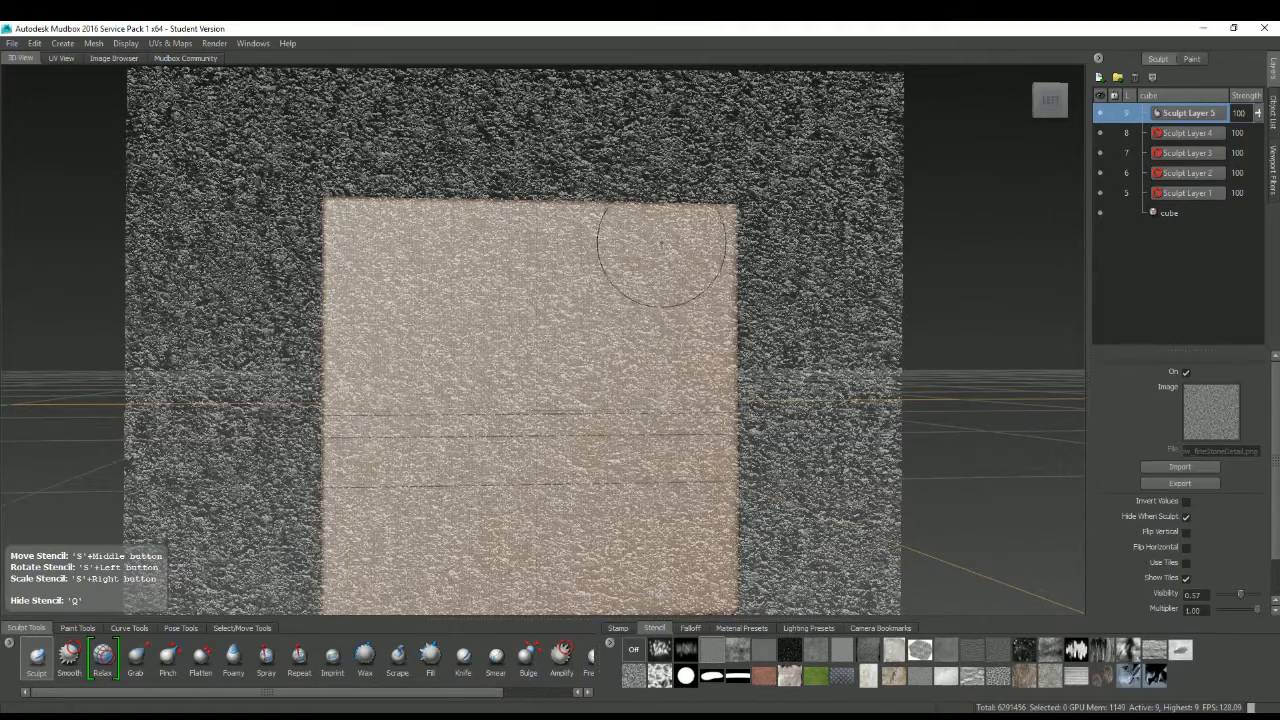
Sculpt three diagonal strokes through the stone stencil on the half of the left face nearest the front face
drag(661, 243, 594, 296)
drag(690, 253, 596, 490)
mouse_move(688, 220)
mouse_down()
mouse_move(615, 440)
mouse_move(640, 480)
mouse_up()
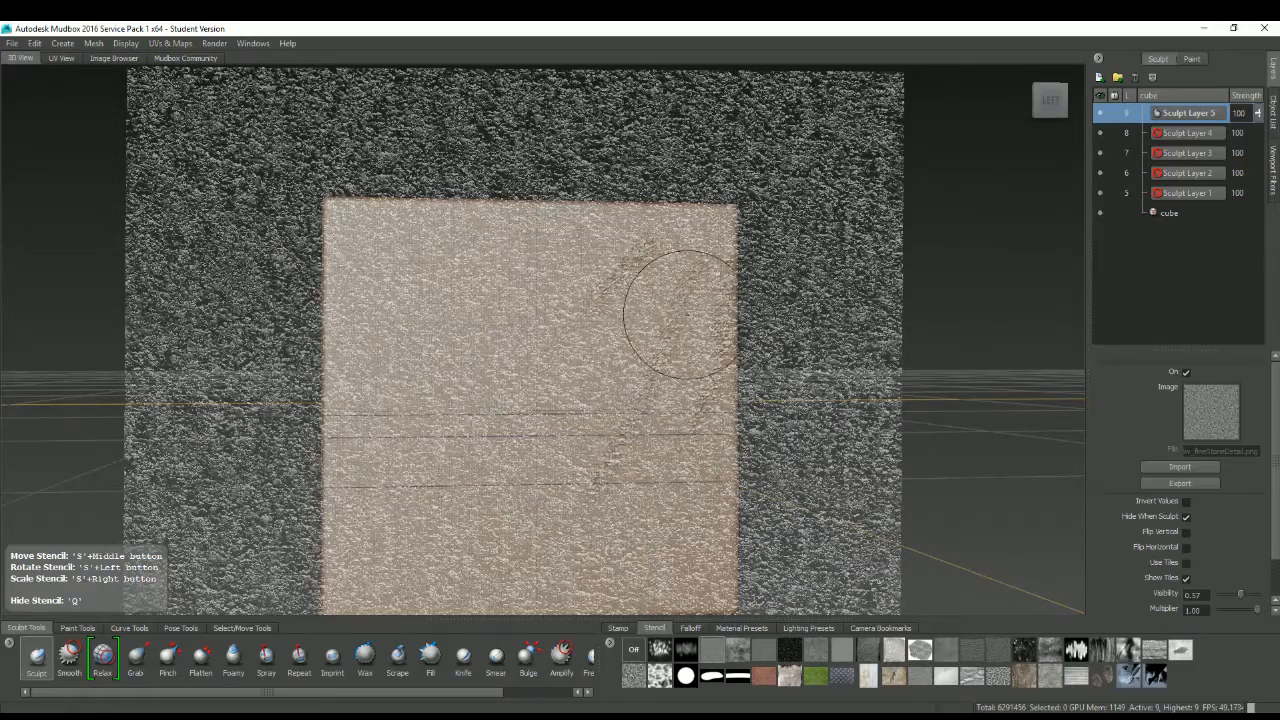
Sculpt stone texture through the stencil on the back face, beside the corner shared with the left face
alt+drag(685, 371, 850, 380)
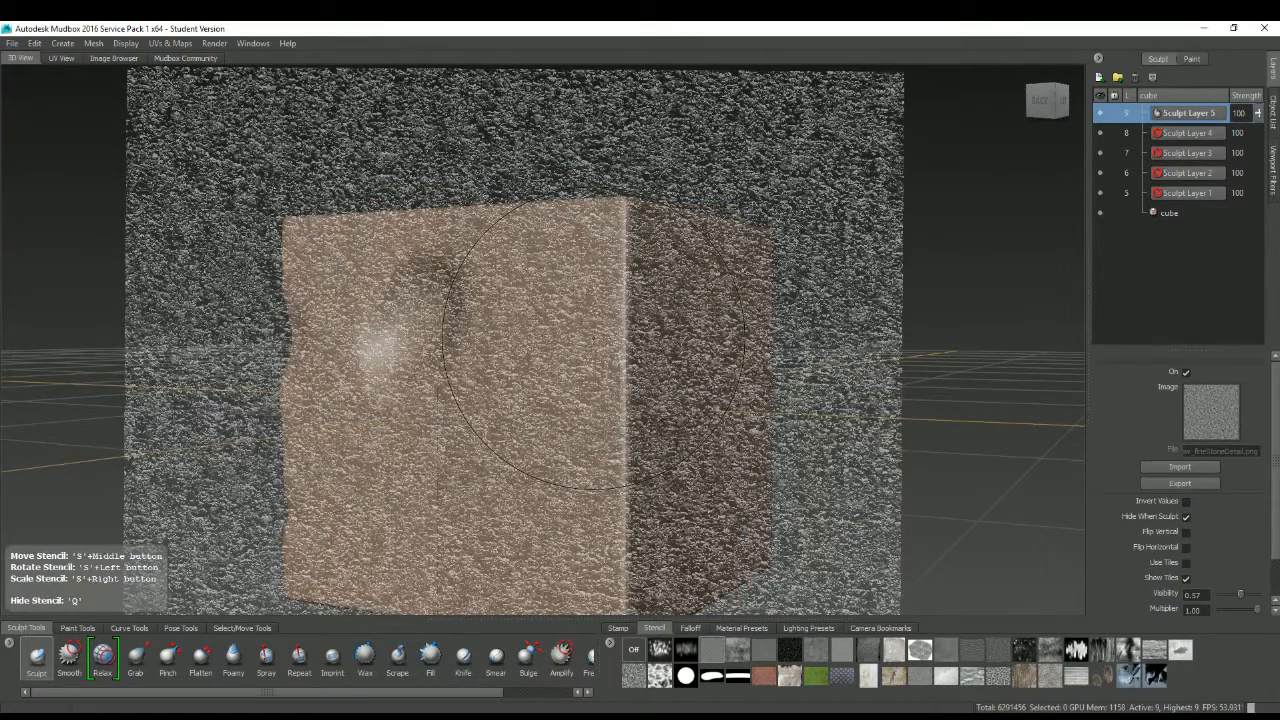
drag(525, 484, 524, 513)
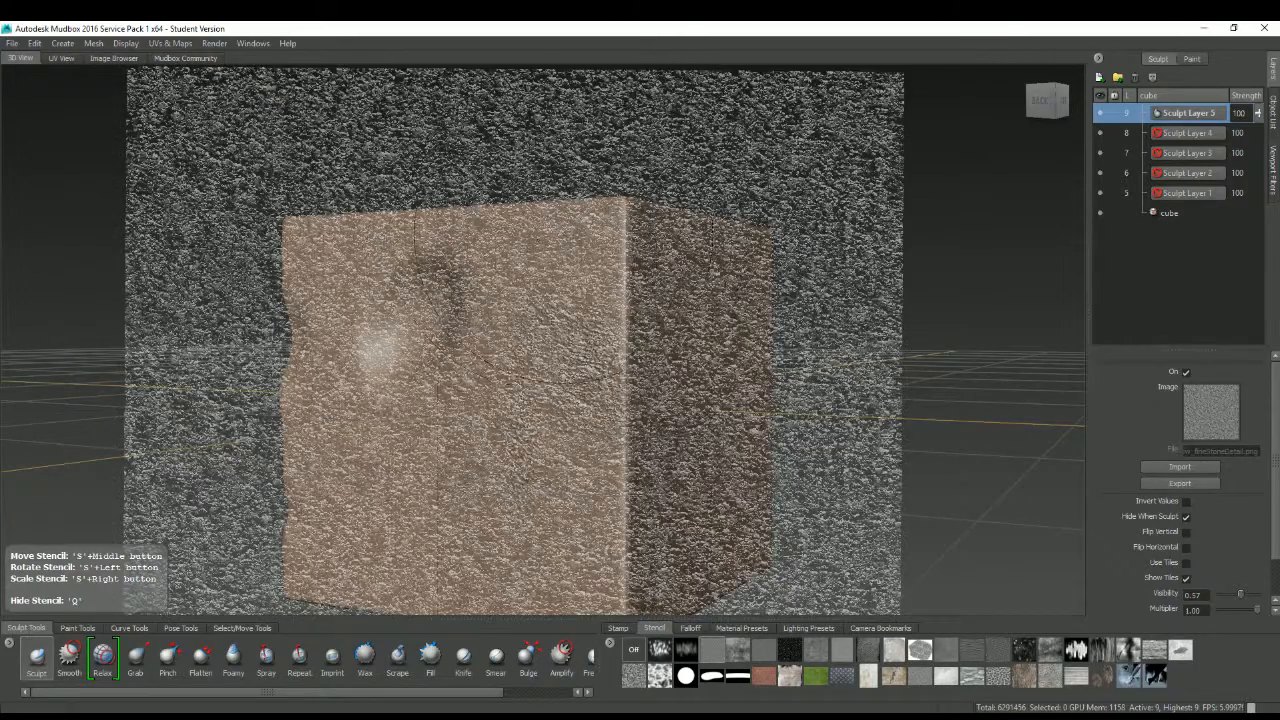
drag(498, 239, 568, 236)
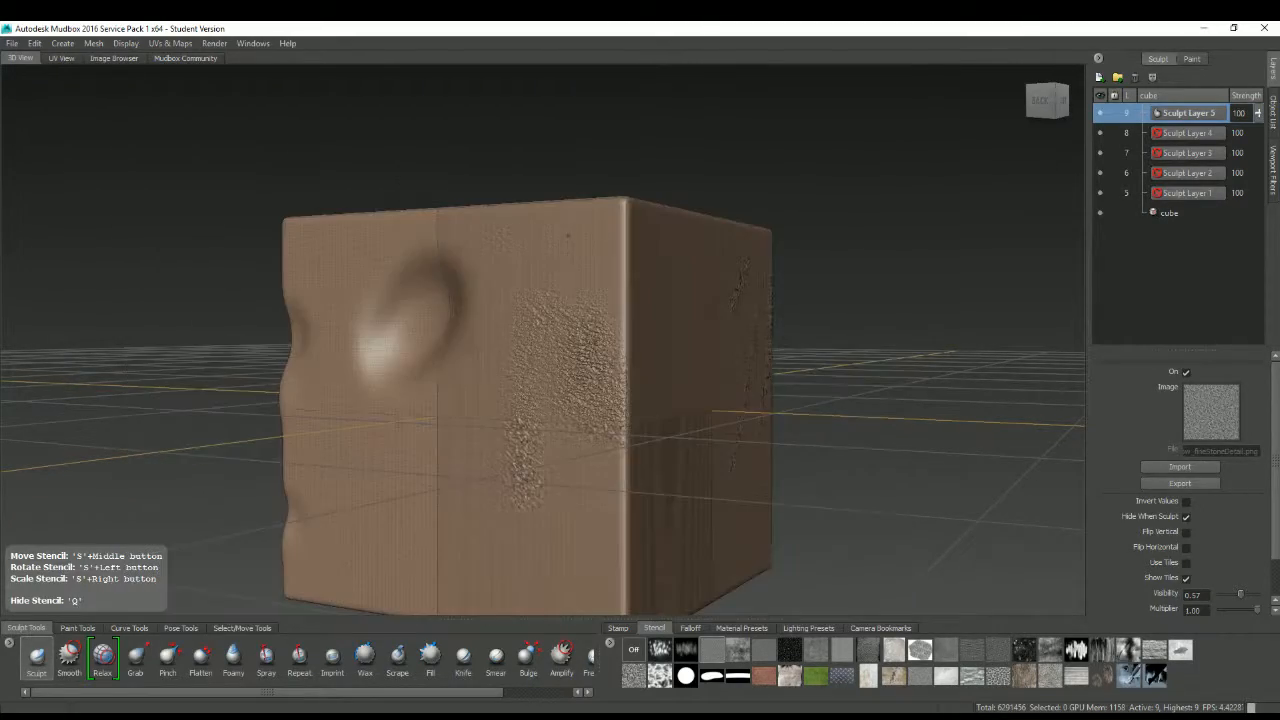
mouse_move(498, 280)
mouse_down()
mouse_move(590, 281)
mouse_move(560, 286)
mouse_up()
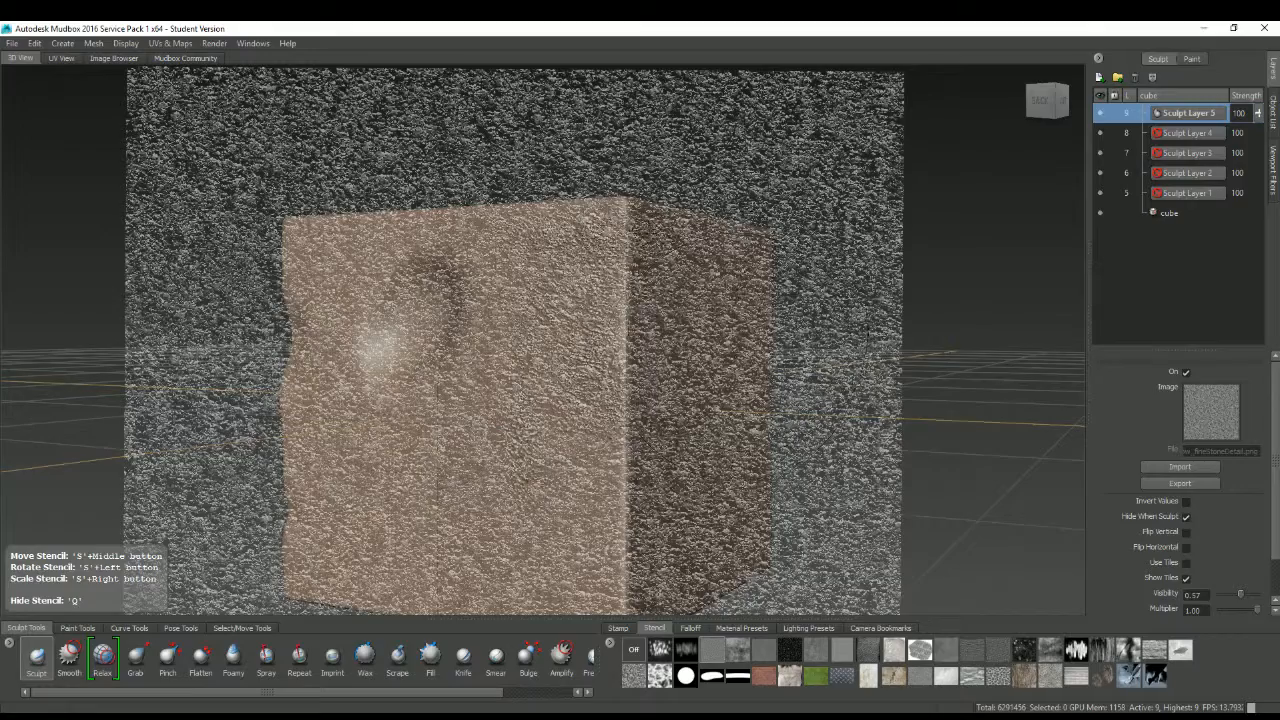
Turn the stencil off and inspect the stone texture on the left and back faces
mouse_move(716, 376)
alt+mouse_down()
mouse_move(479, 382)
mouse_move(450, 425)
mouse_move(480, 520)
mouse_move(530, 330)
alt+mouse_up()
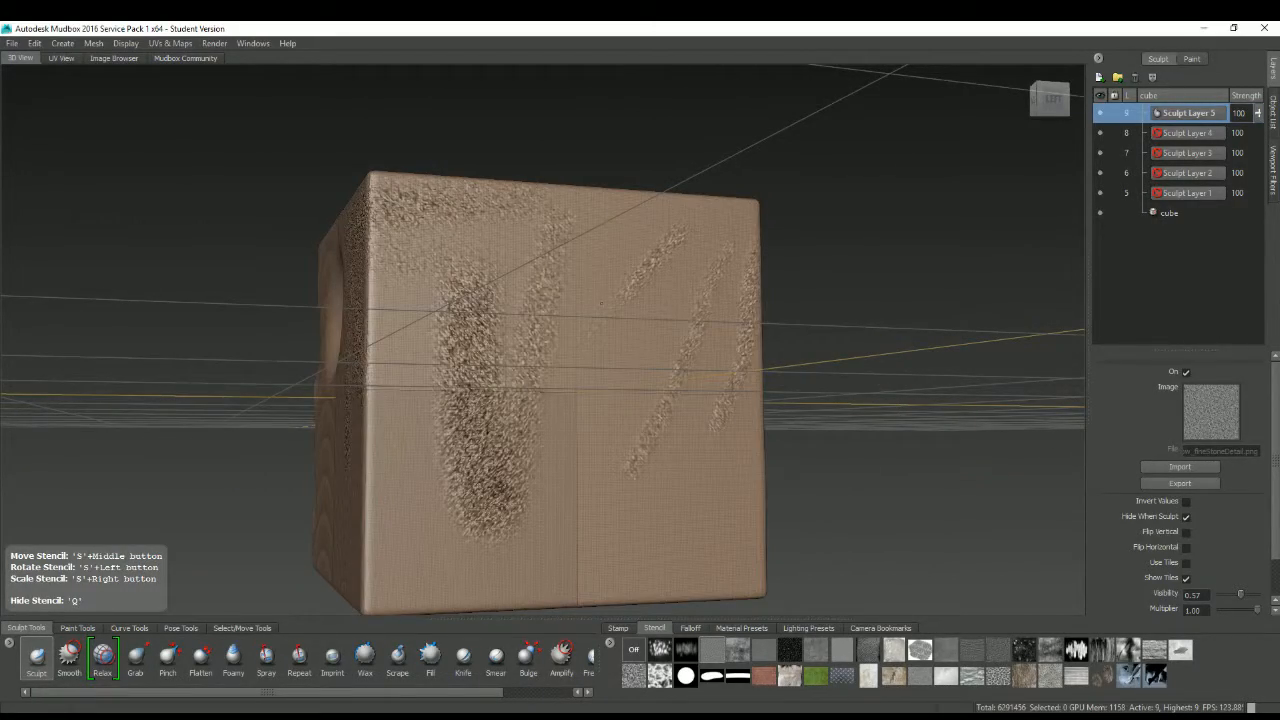
drag(722, 473, 716, 462)
alt+drag(650, 312, 727, 362)
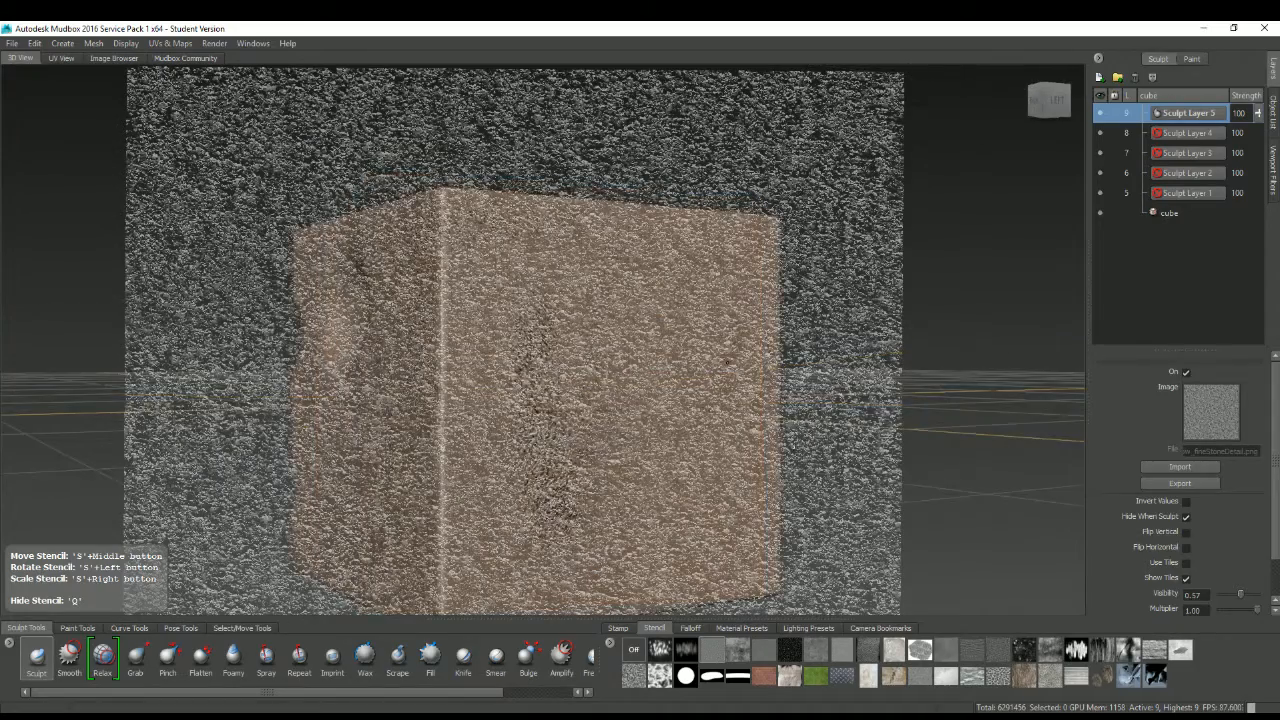
click(636, 650)
alt+drag(731, 420, 850, 415)
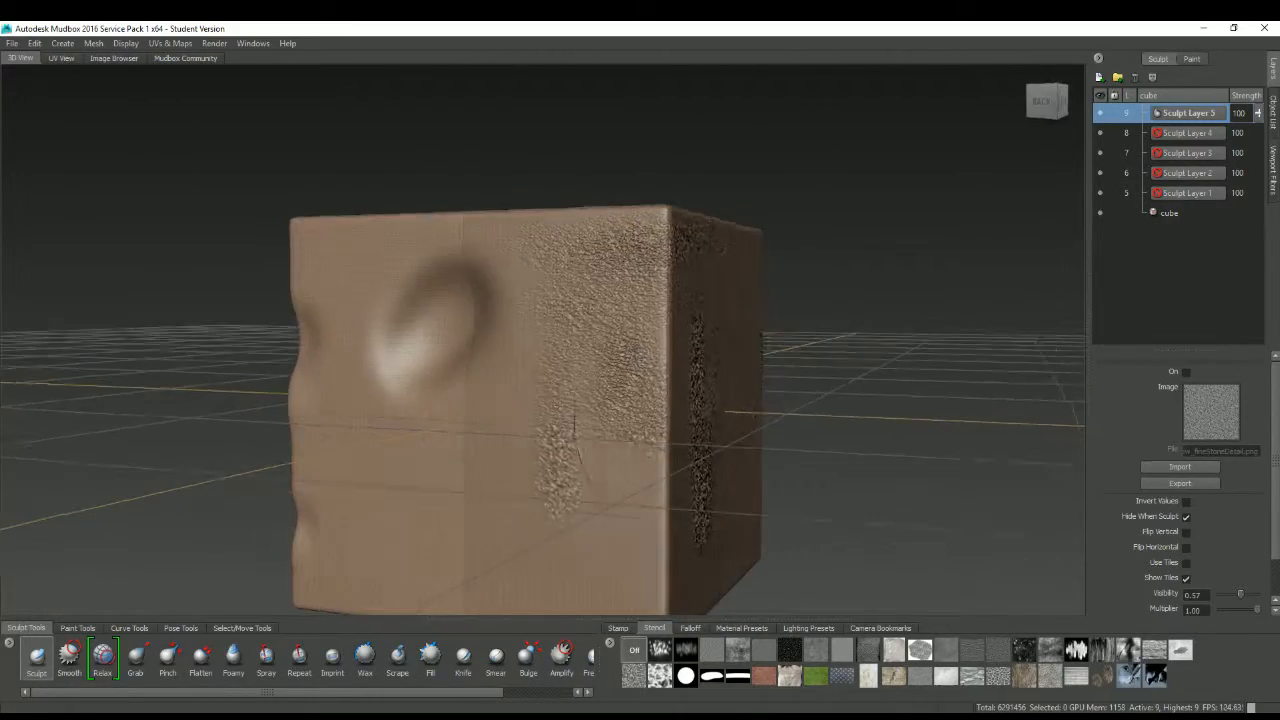
Examine the stone relief up close from several angles around the corner between the back and left faces
alt+right_drag(640, 350, 688, 291)
alt+drag(688, 291, 612, 308)
alt+drag(600, 358, 608, 317)
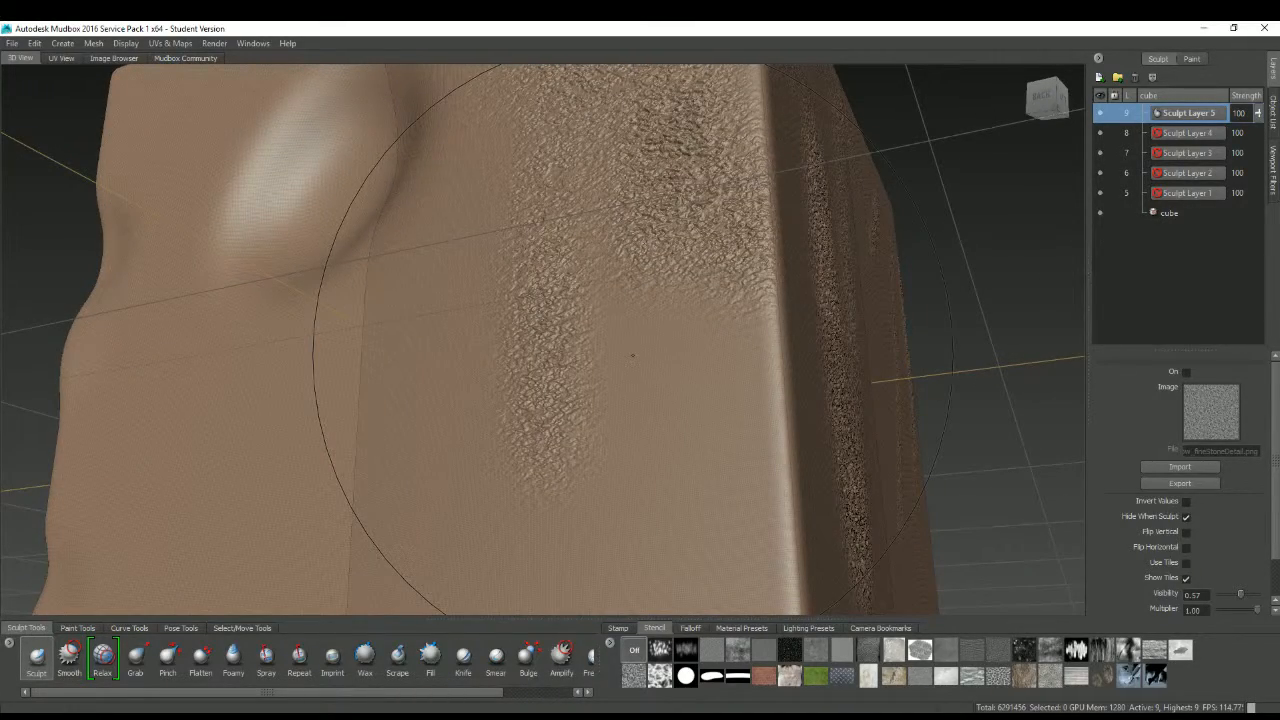
alt+drag(608, 323, 700, 375)
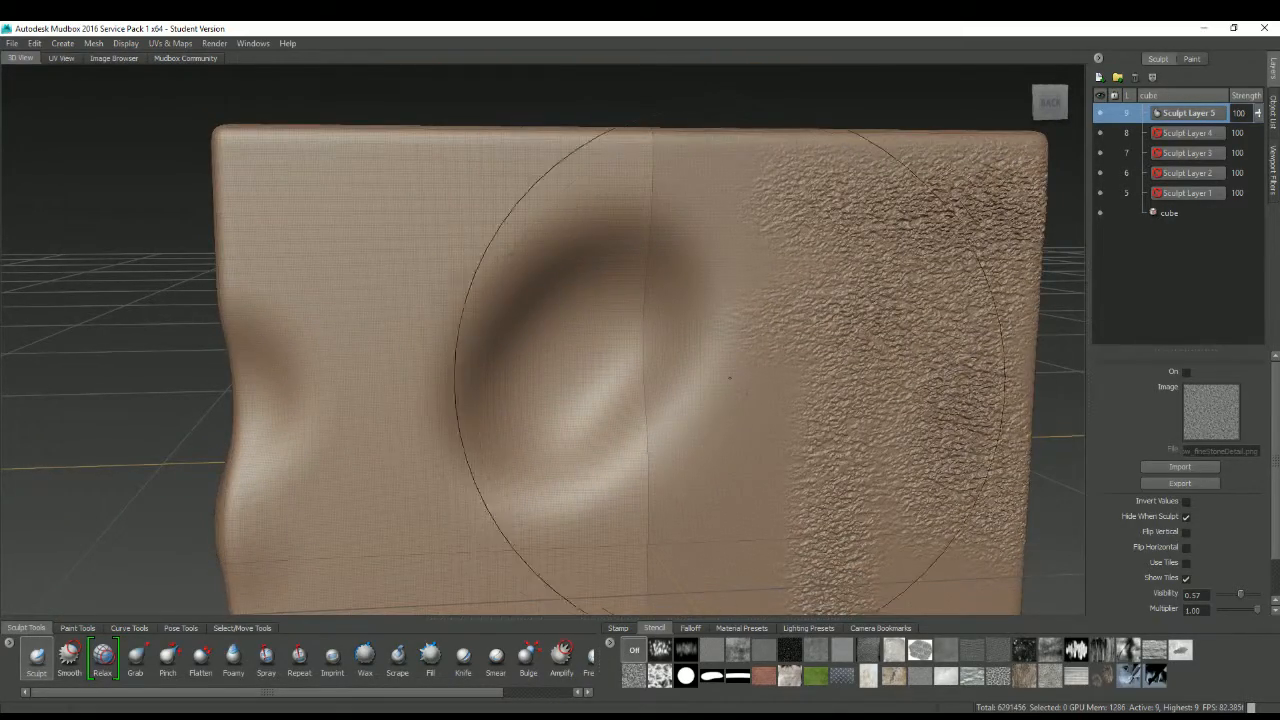
alt+drag(705, 450, 800, 540)
alt+drag(482, 435, 606, 285)
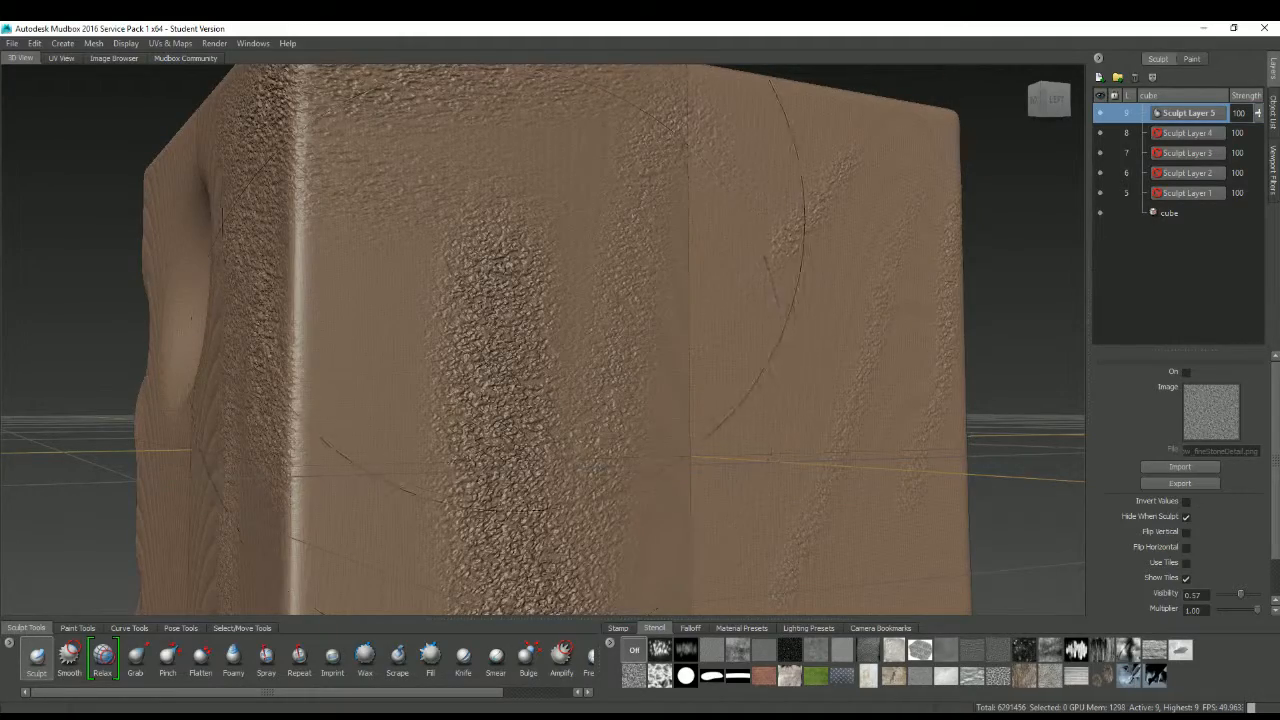
alt+drag(545, 312, 620, 345)
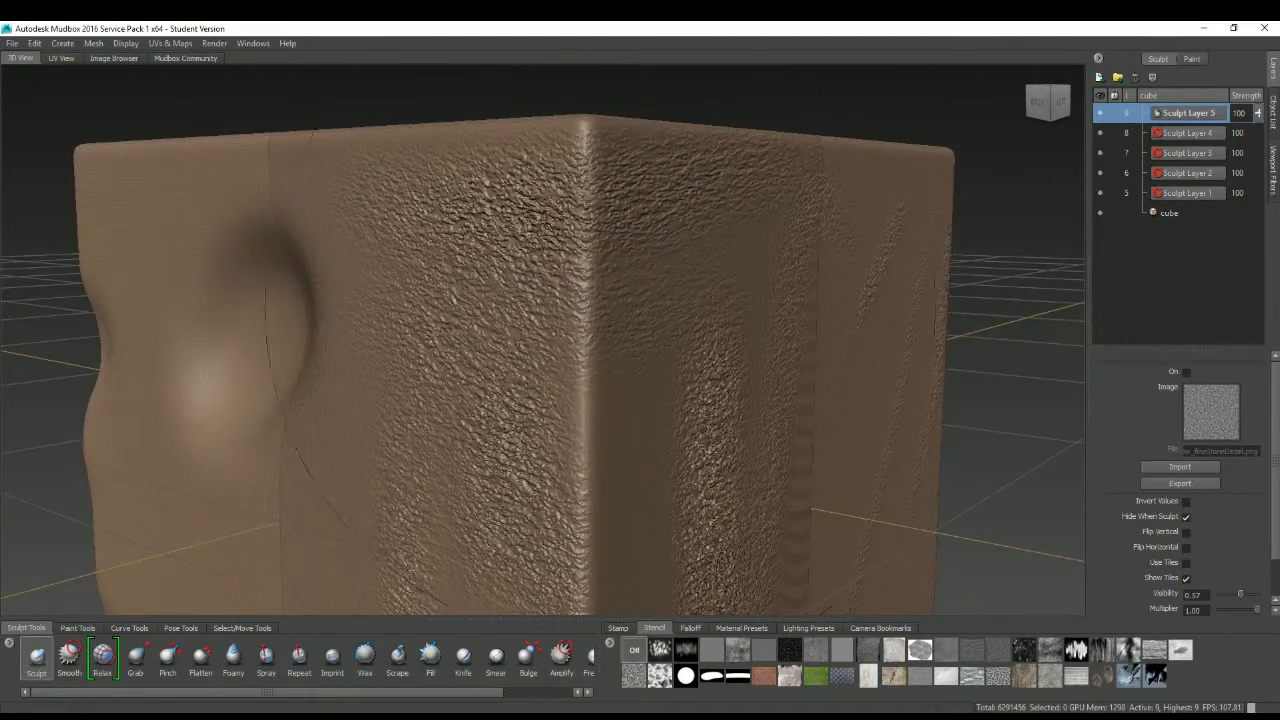
mouse_move(482, 257)
alt+mouse_down()
mouse_move(515, 130)
mouse_move(645, 220)
alt+mouse_up()
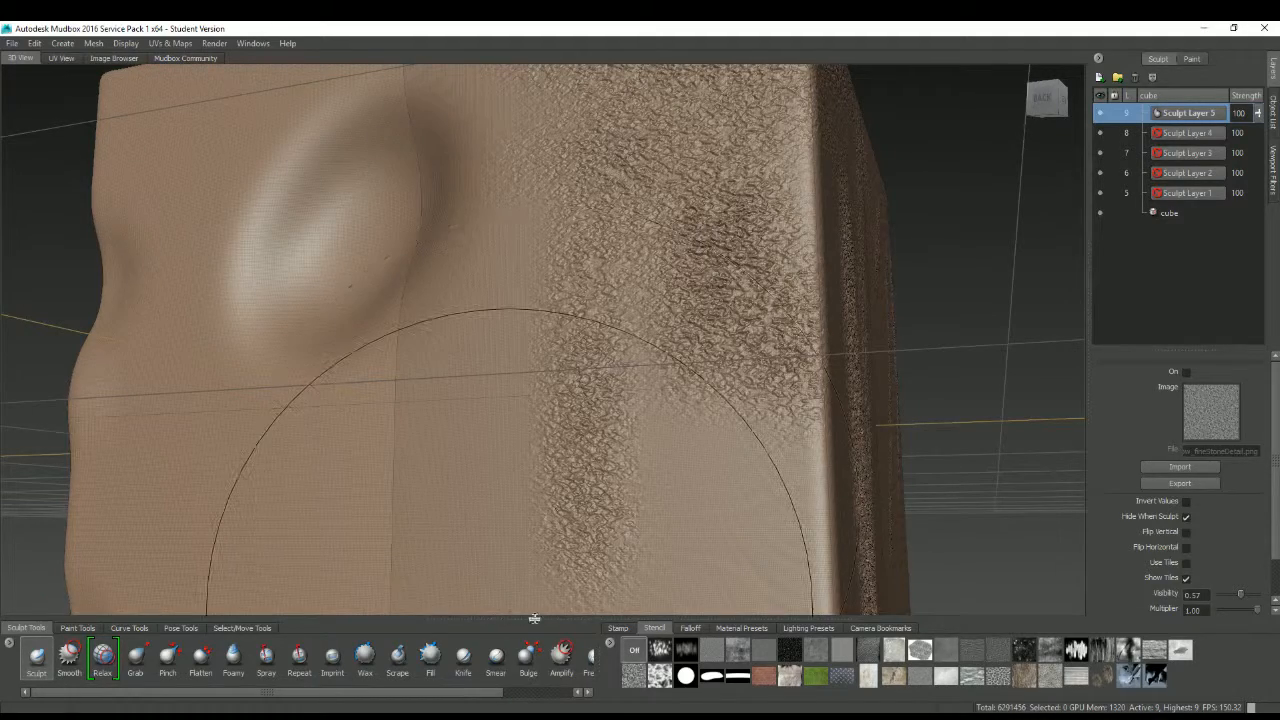
Sculpt faint stone texture around the dent on the back face through the fine stone stencil at strength 1.80, and turn the stencil off
click(711, 649)
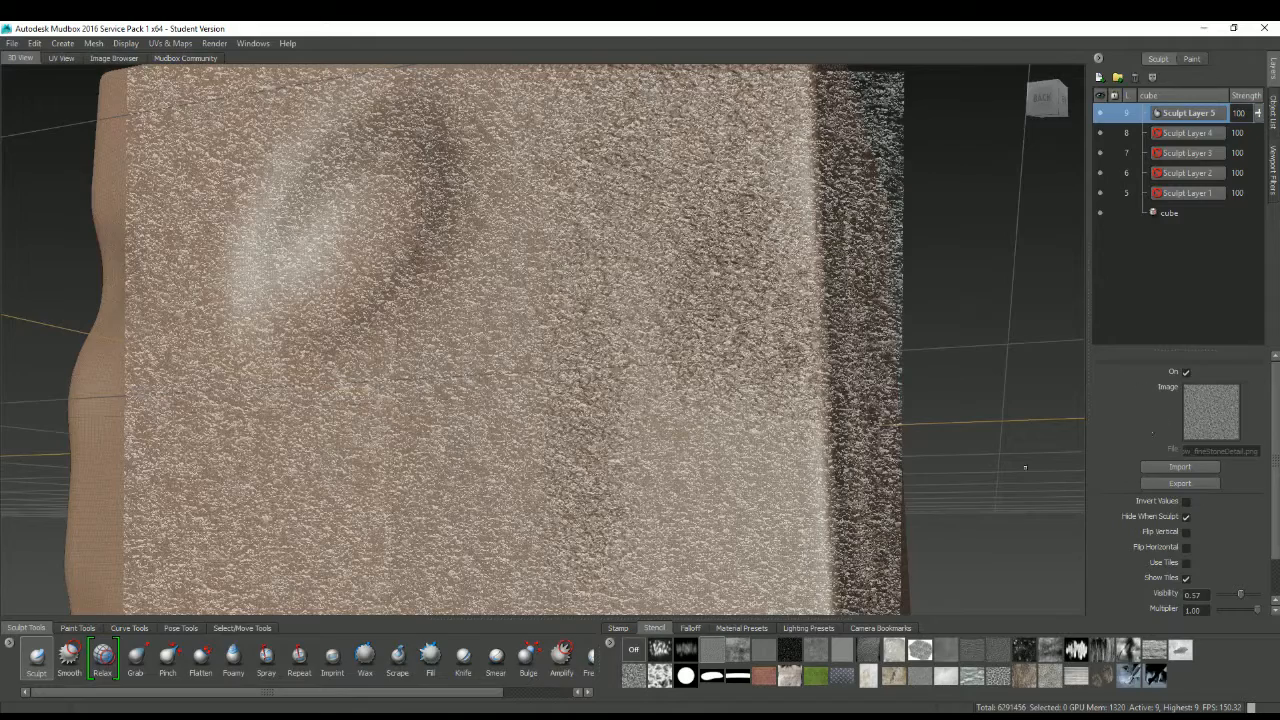
click(38, 657)
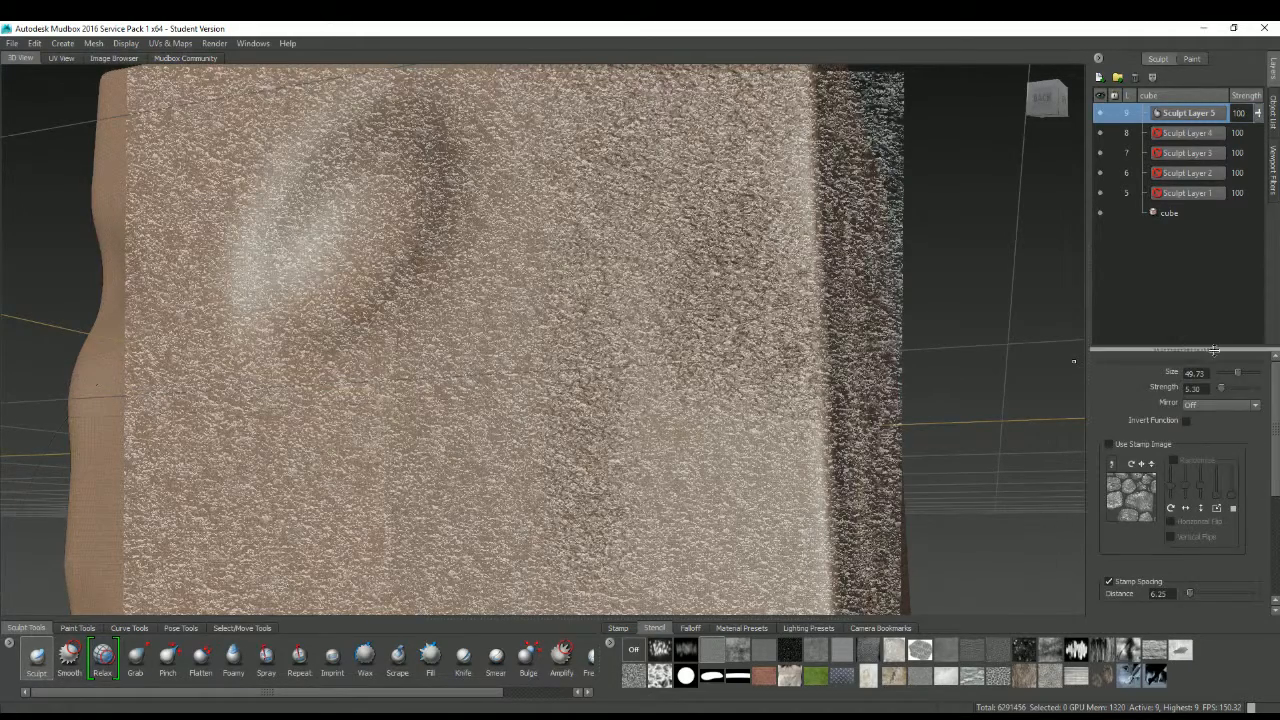
drag(1221, 388, 1222, 390)
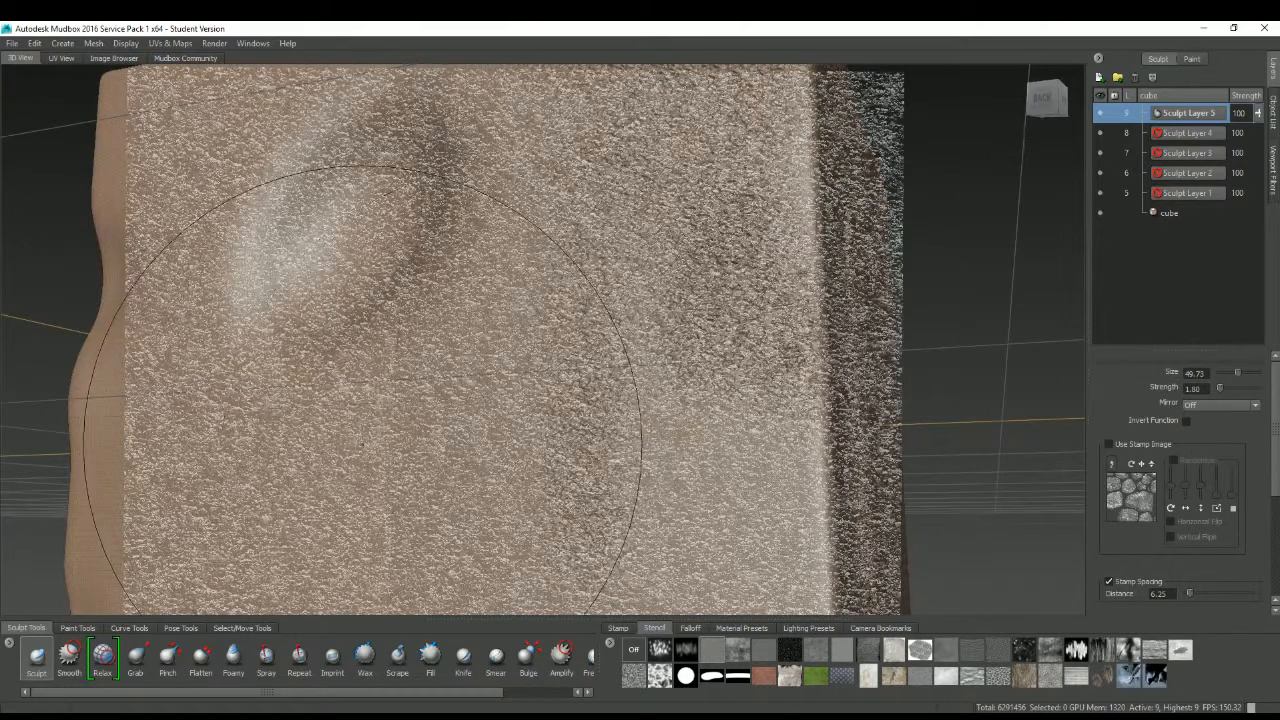
drag(195, 415, 210, 520)
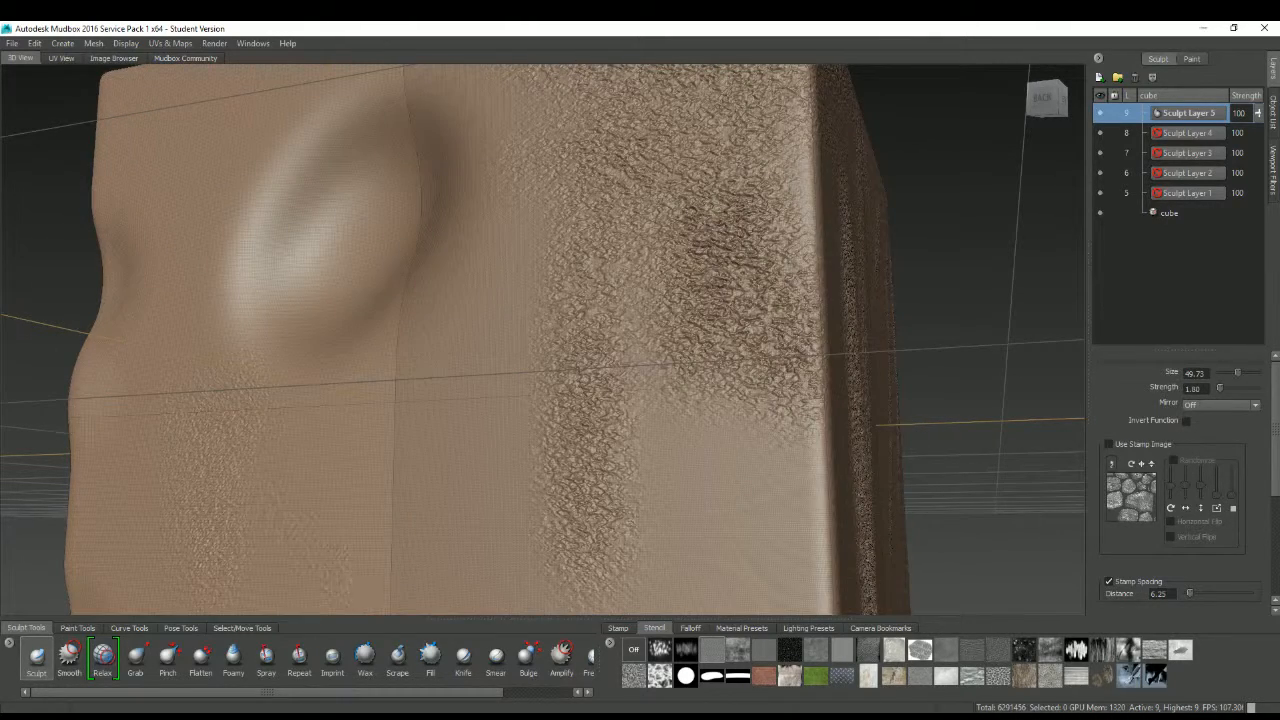
drag(362, 441, 514, 545)
mouse_move(505, 291)
mouse_down()
mouse_move(522, 400)
mouse_move(470, 330)
mouse_up()
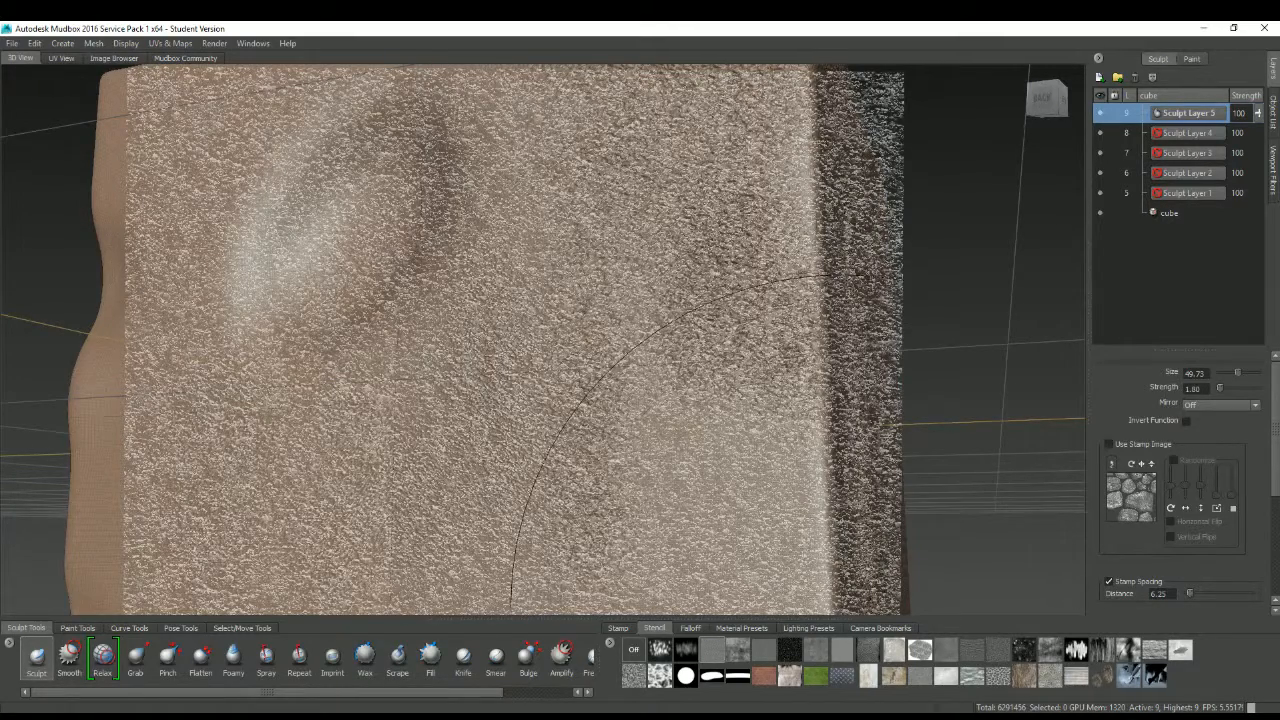
drag(479, 697, 501, 697)
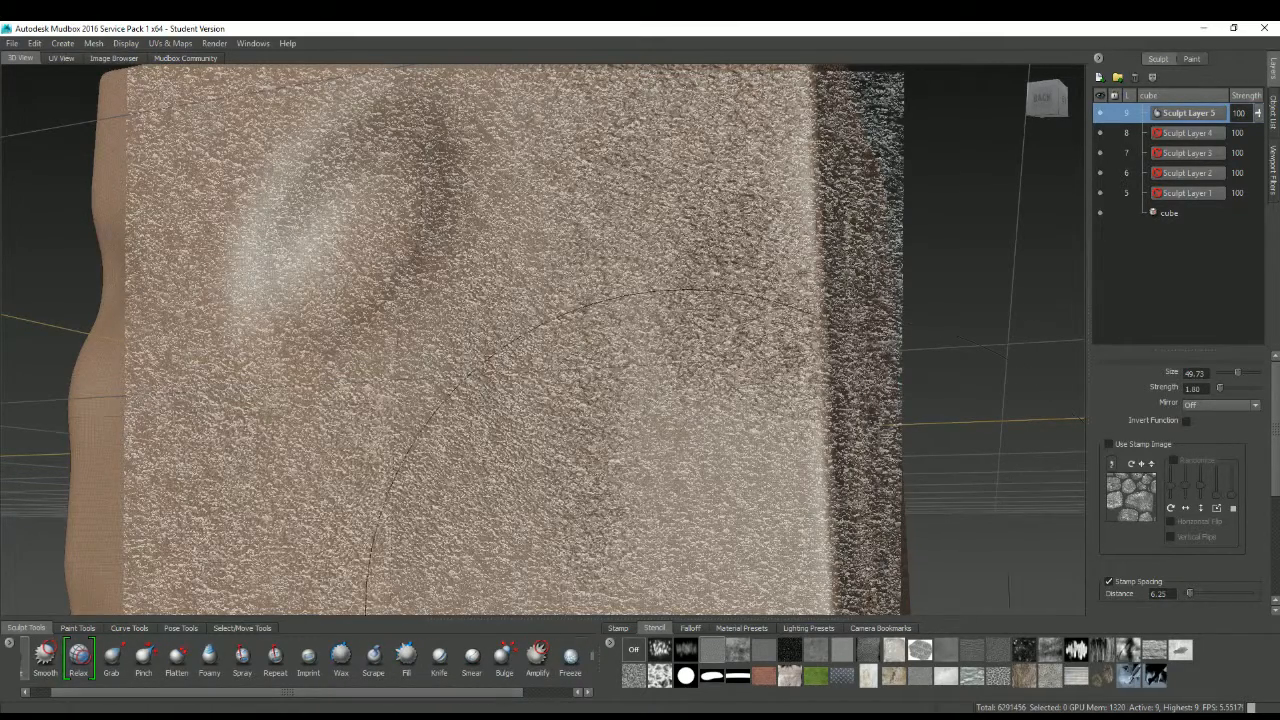
click(633, 652)
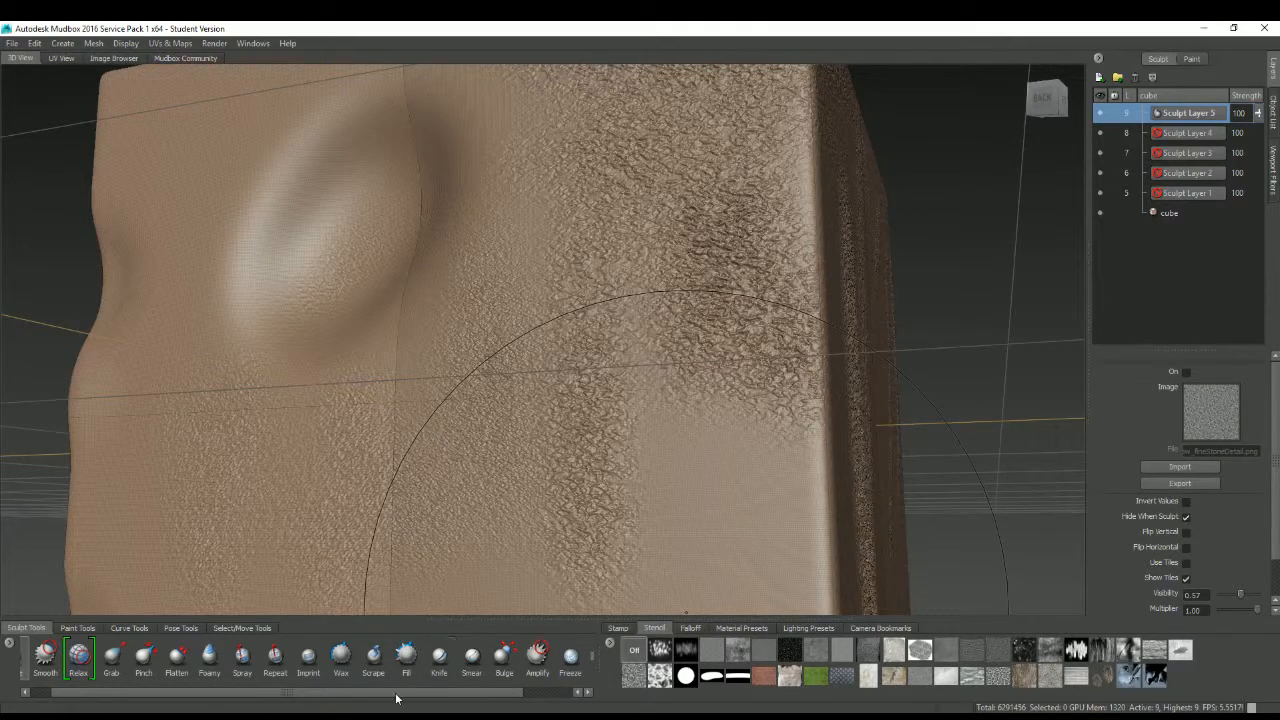
Erase the stone texture on Sculpt Layer 5 across the back face and over the dent with the Erase tool
drag(392, 697, 444, 697)
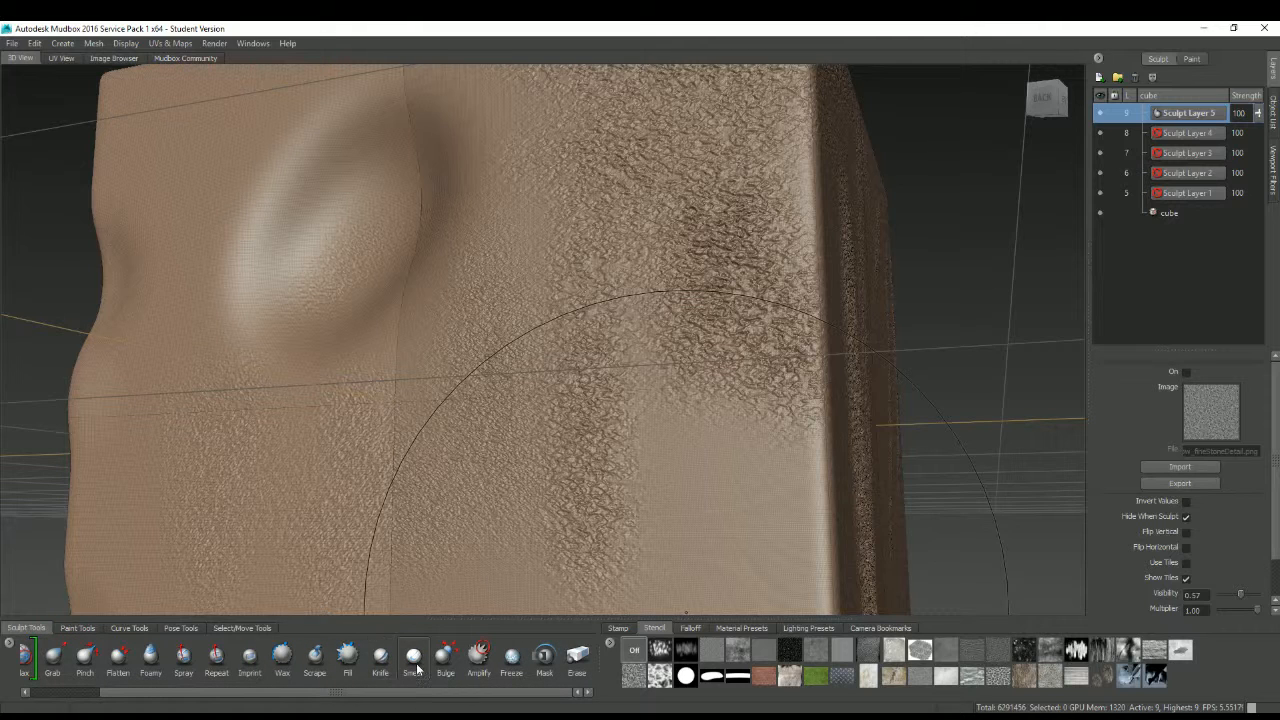
click(383, 668)
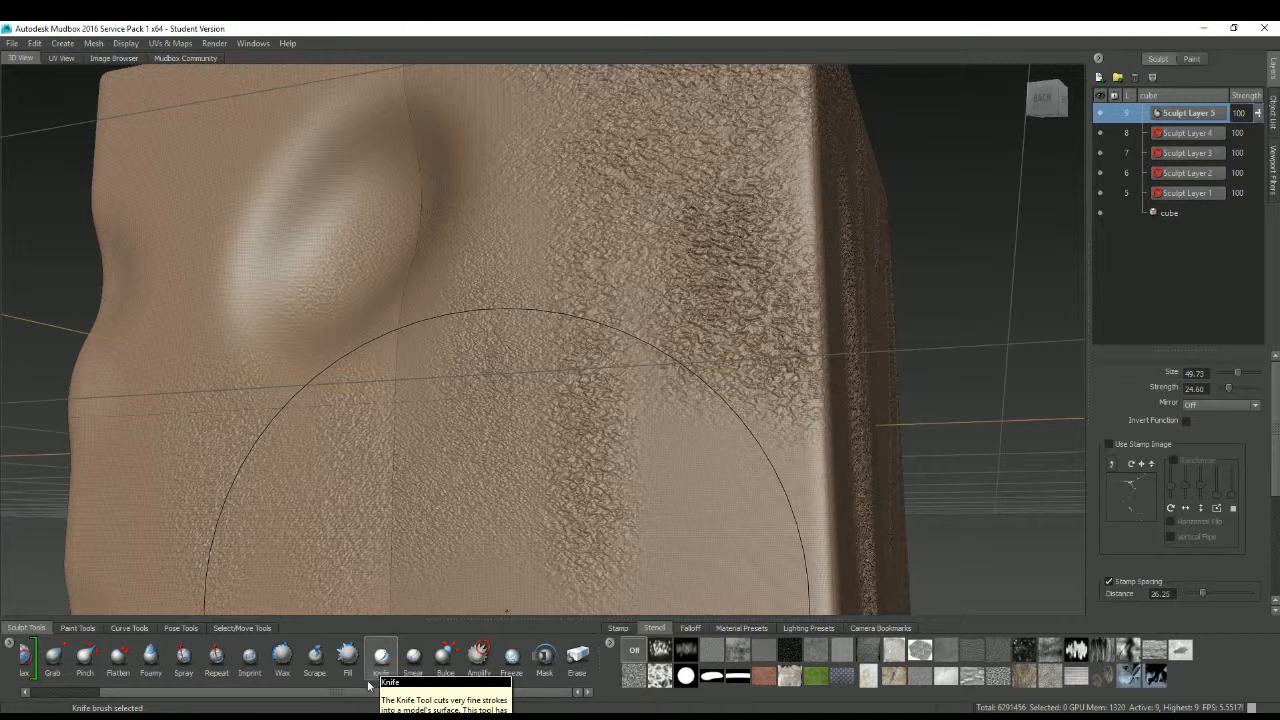
click(577, 655)
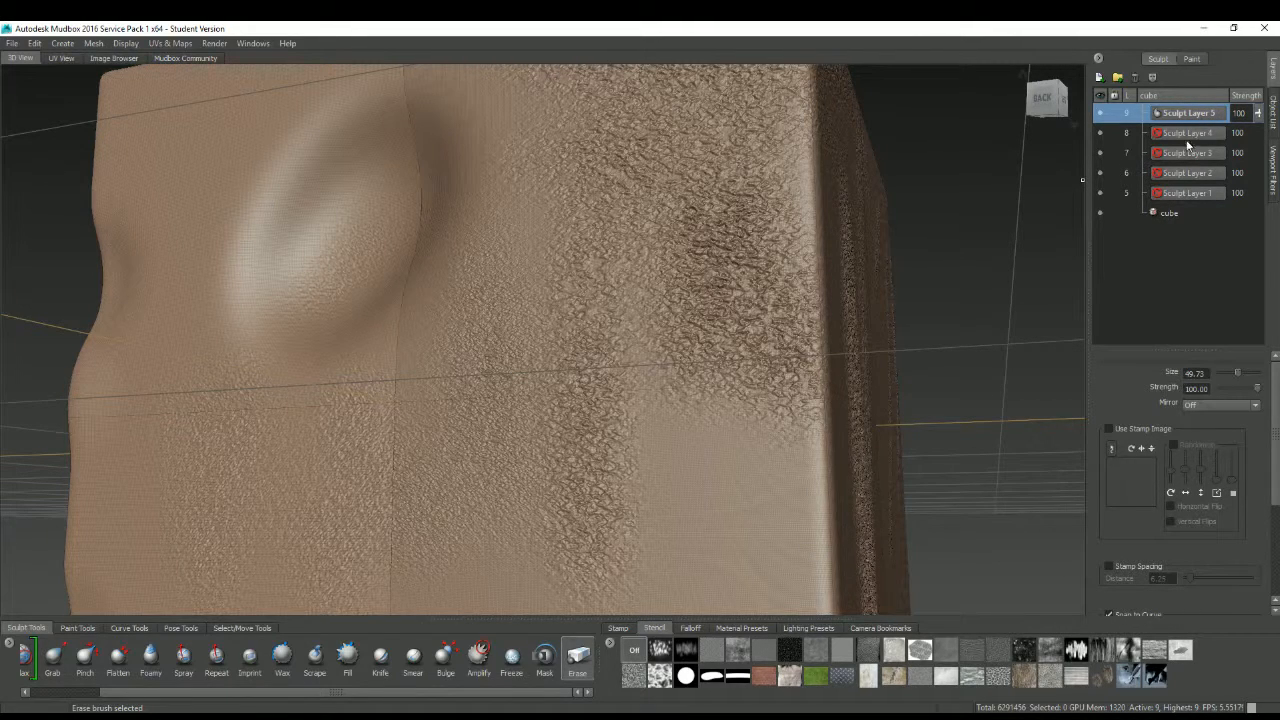
mouse_move(560, 328)
mouse_down()
mouse_move(592, 352)
mouse_move(609, 397)
mouse_move(553, 434)
mouse_up()
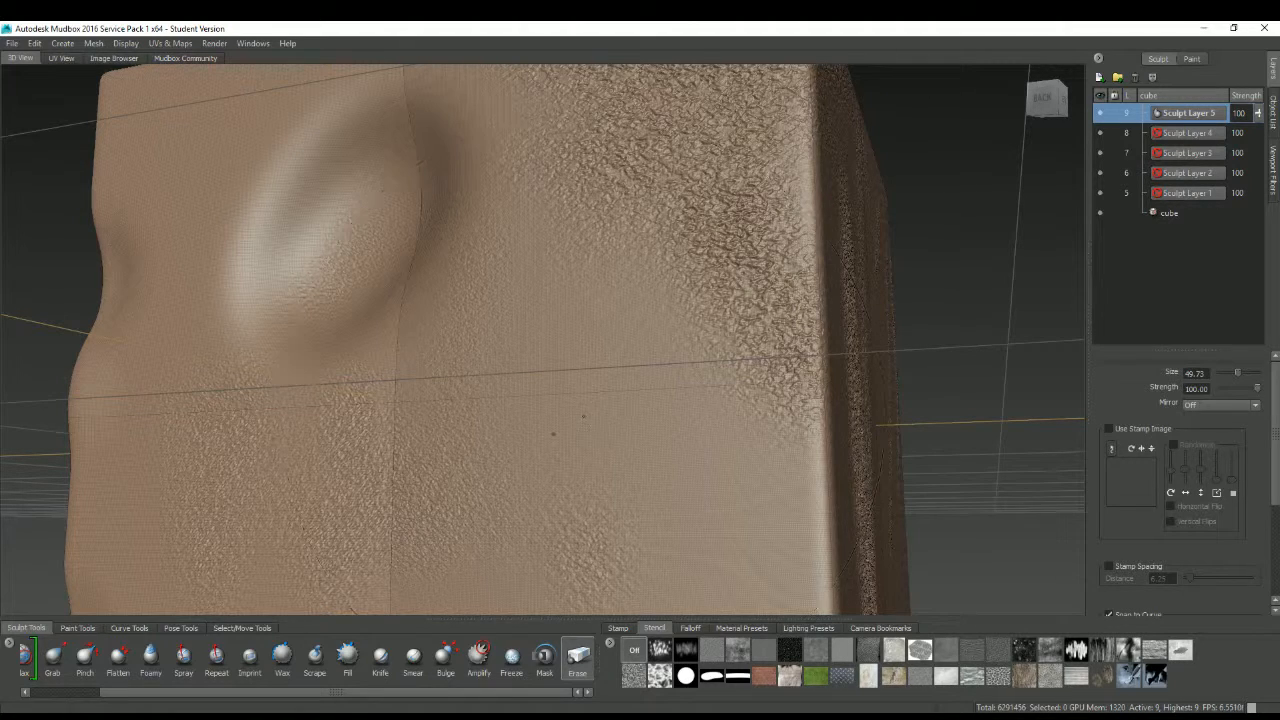
mouse_move(374, 412)
mouse_down()
mouse_move(682, 130)
mouse_move(702, 142)
mouse_up()
mouse_move(639, 408)
mouse_down()
mouse_move(731, 394)
mouse_move(848, 256)
mouse_up()
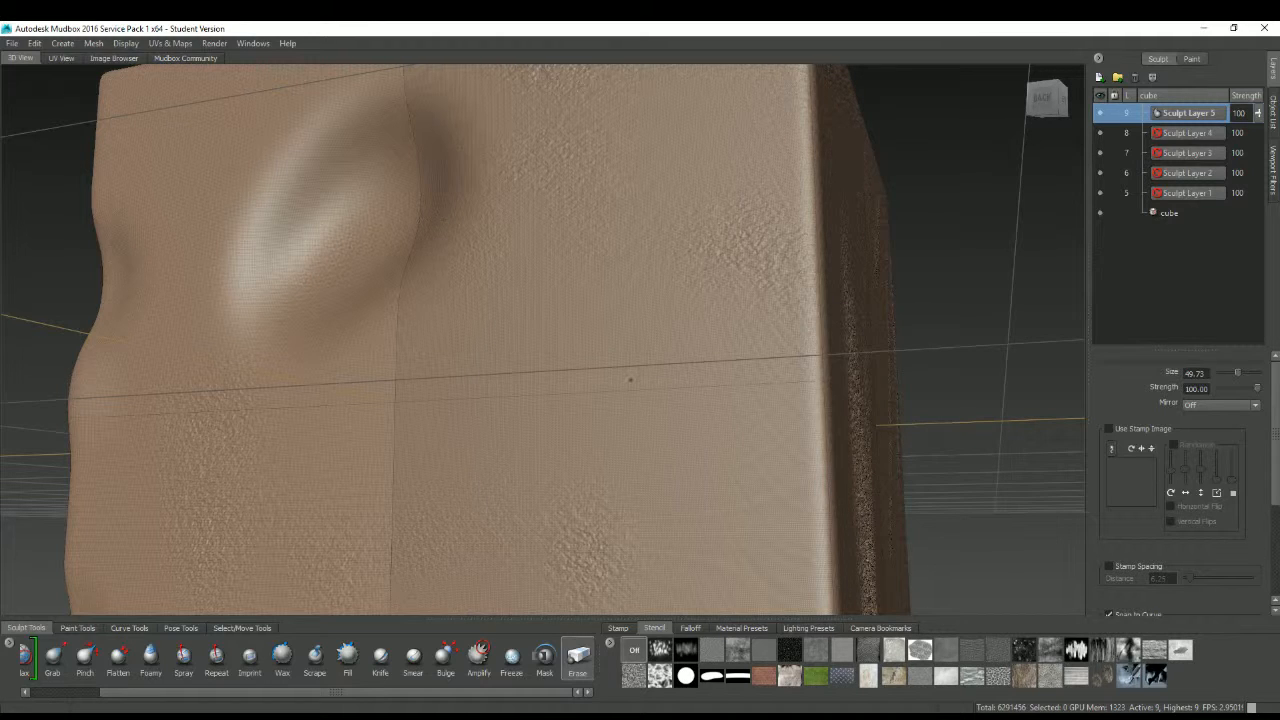
drag(384, 212, 322, 282)
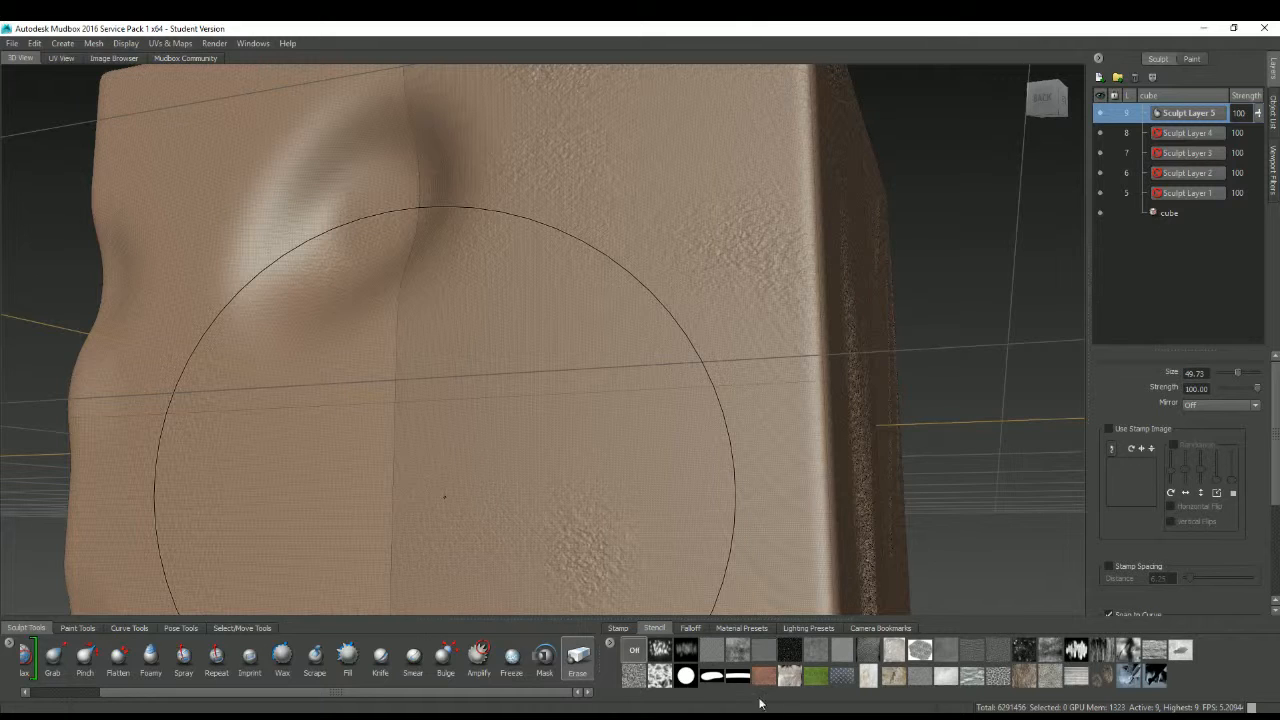
mouse_move(565, 695)
mouse_down()
mouse_move(496, 695)
mouse_move(574, 691)
mouse_up()
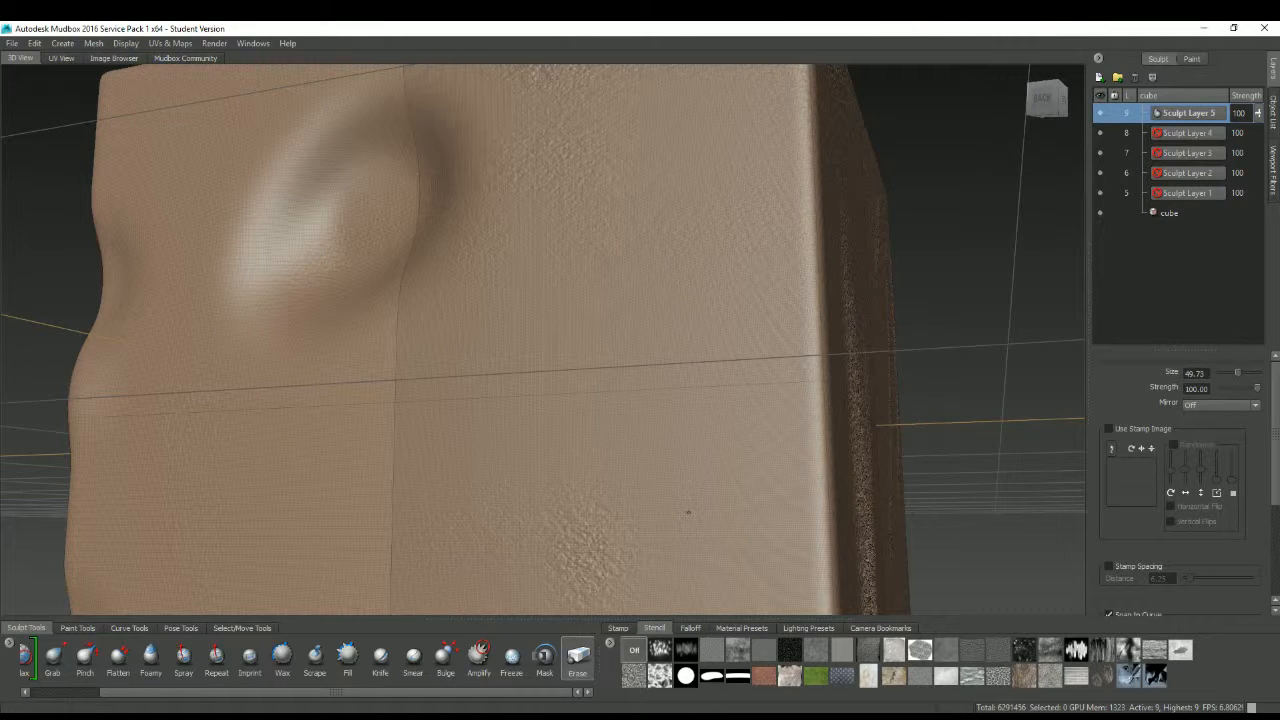
mouse_move(688, 512)
mouse_down()
mouse_move(546, 266)
mouse_move(643, 414)
mouse_up()
drag(346, 300, 614, 151)
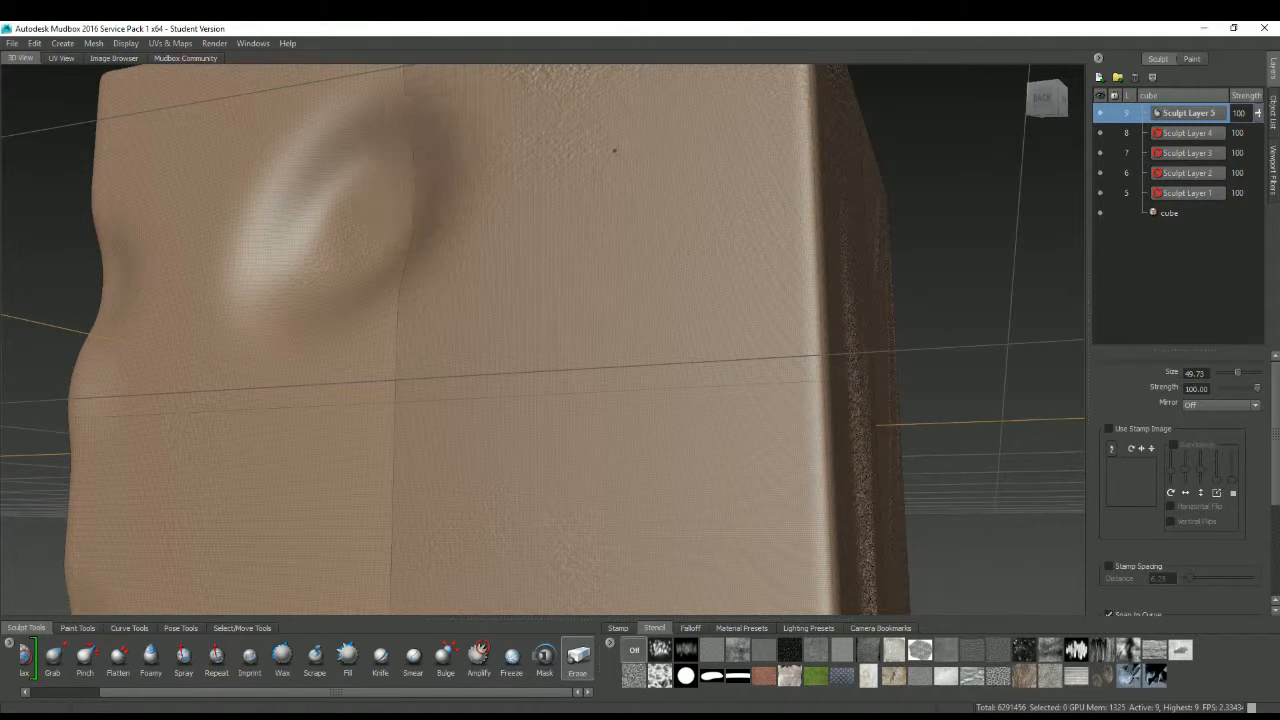
drag(404, 254, 579, 264)
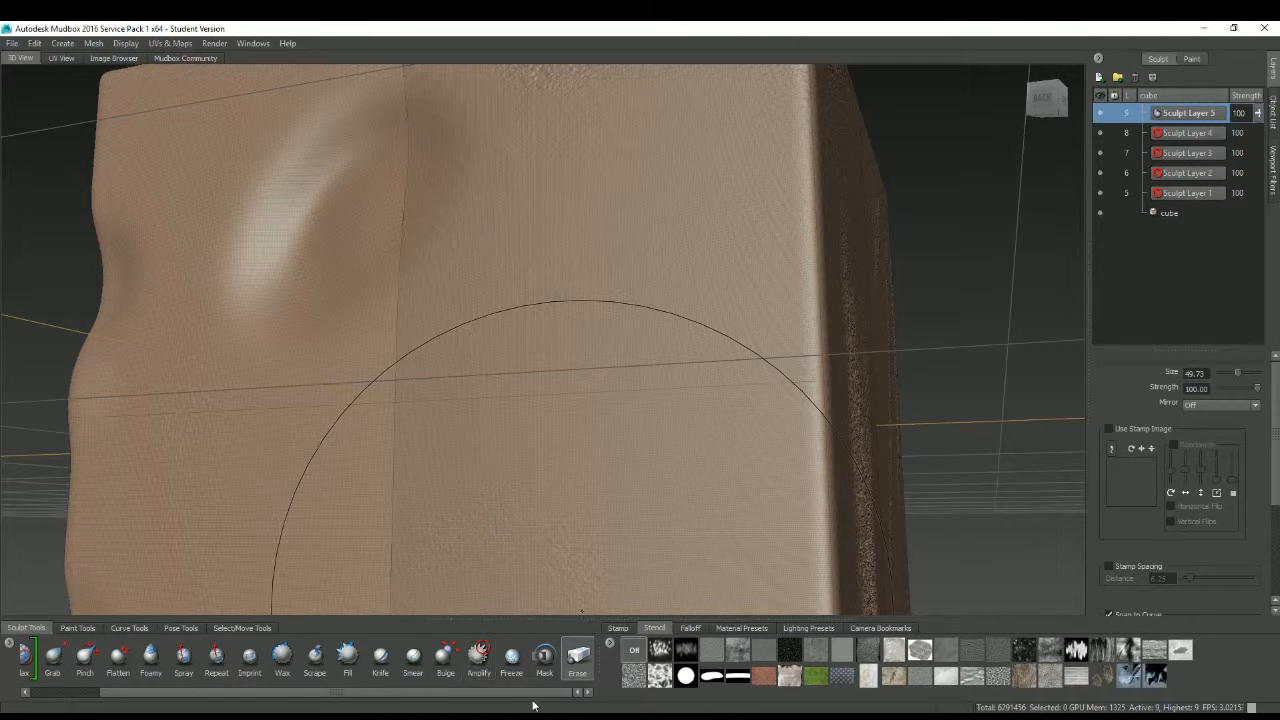
drag(530, 692, 285, 693)
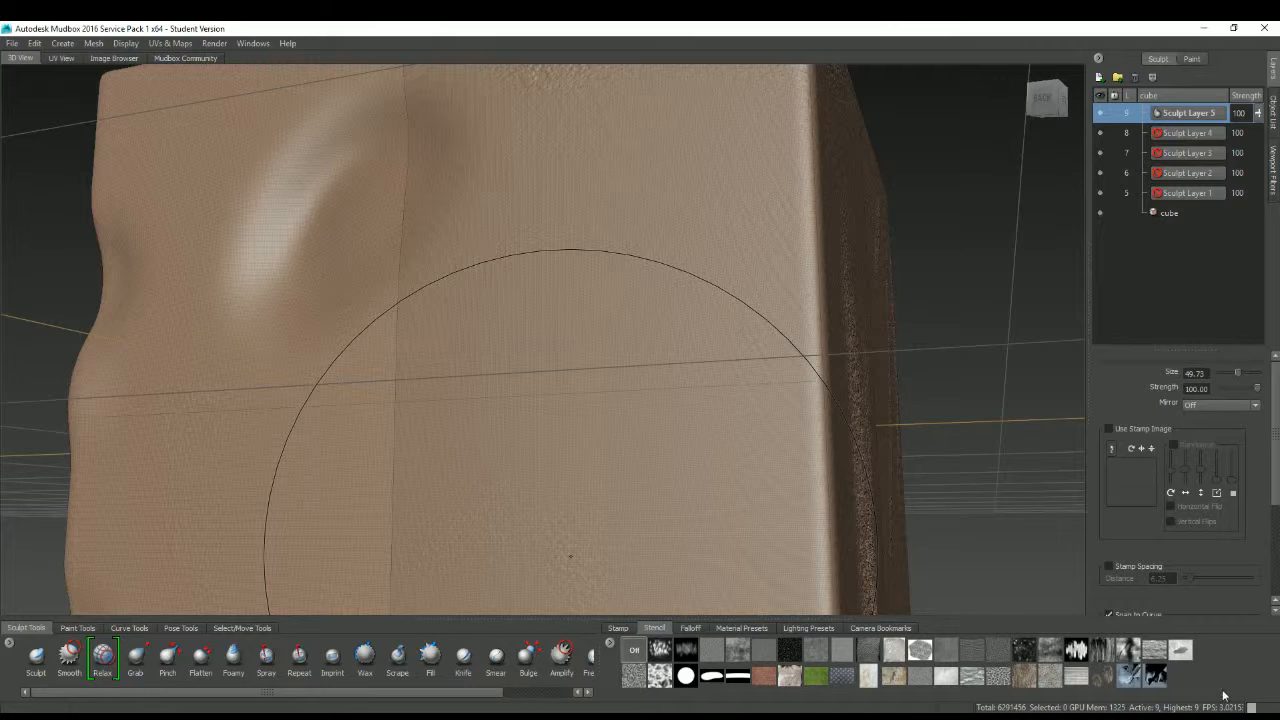
Try the first falloff curve on the Erase brush and apply the third falloff curve instead
click(691, 628)
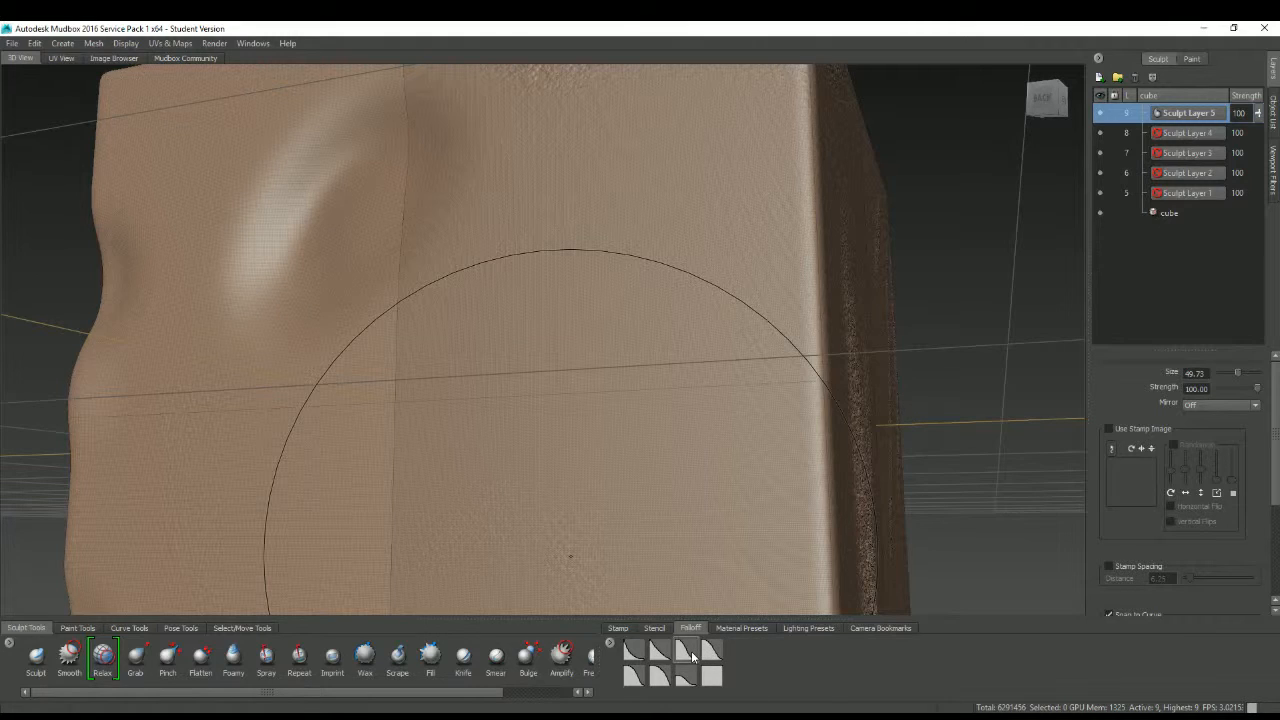
click(634, 651)
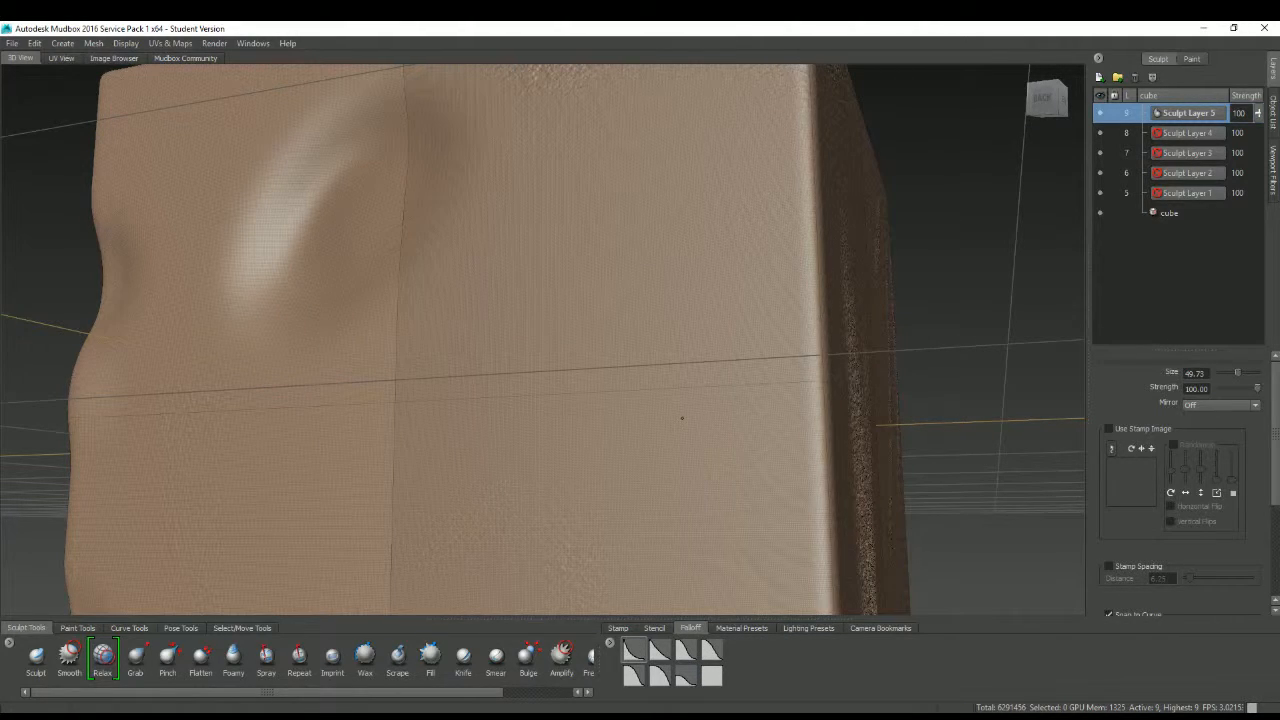
click(686, 652)
Look through the material presets, lighting presets, camera bookmarks, falloffs, stencils and stamp images
click(744, 628)
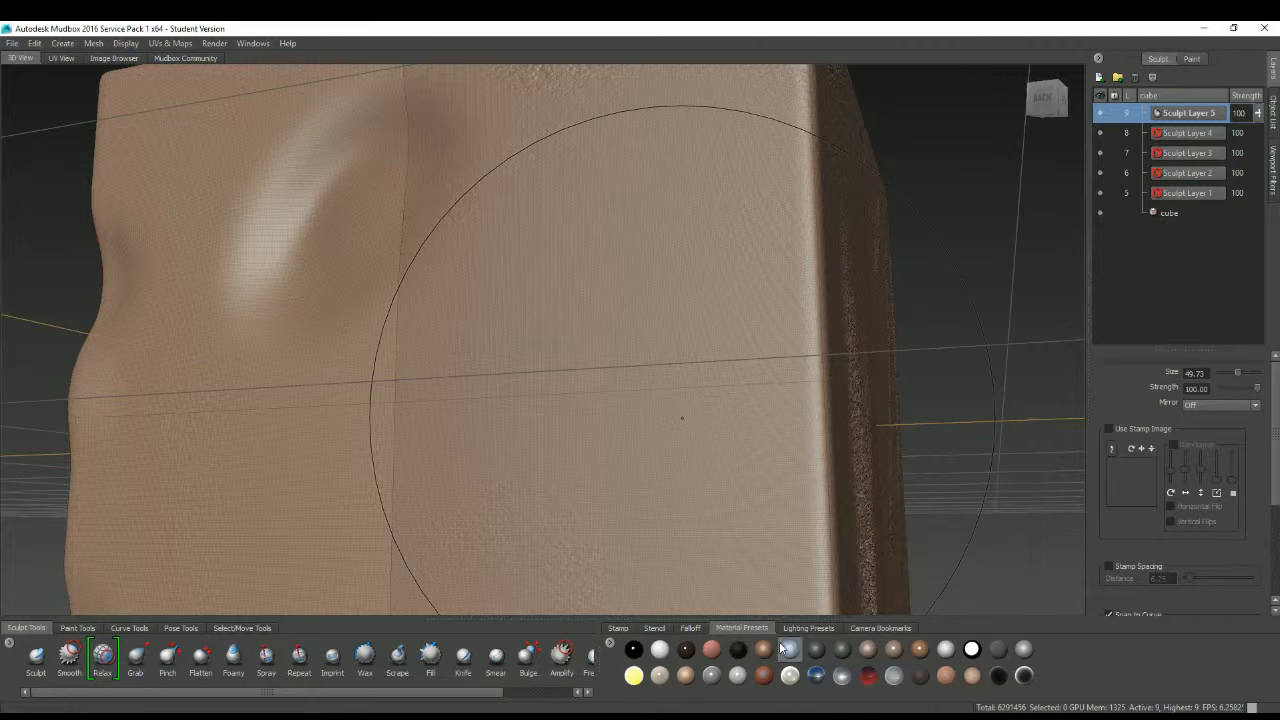
click(818, 628)
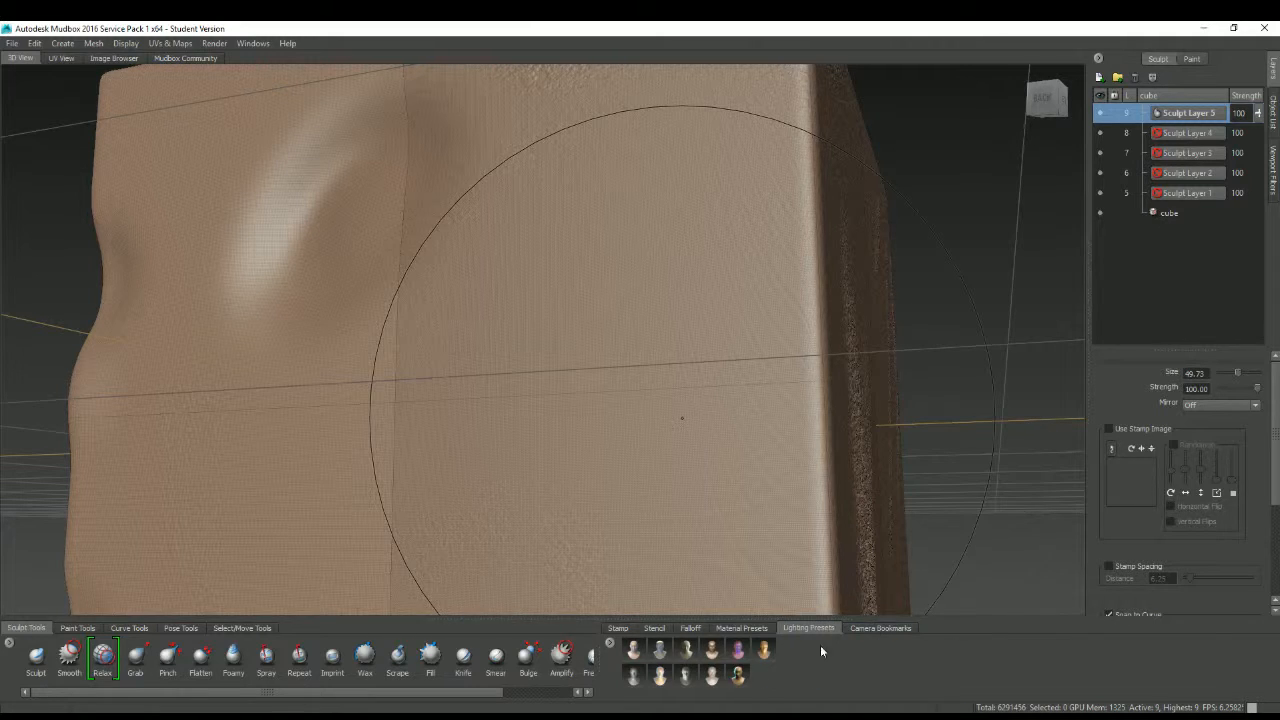
click(880, 628)
click(808, 628)
click(741, 628)
click(688, 628)
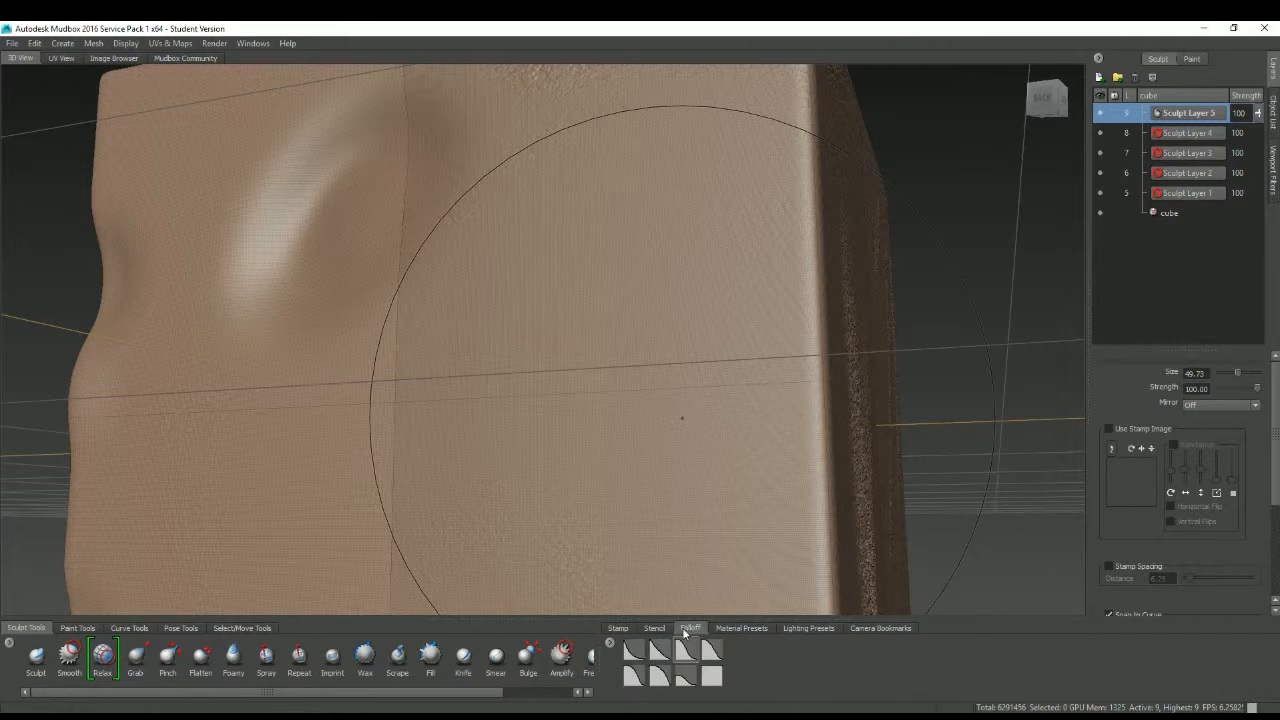
click(654, 628)
click(618, 628)
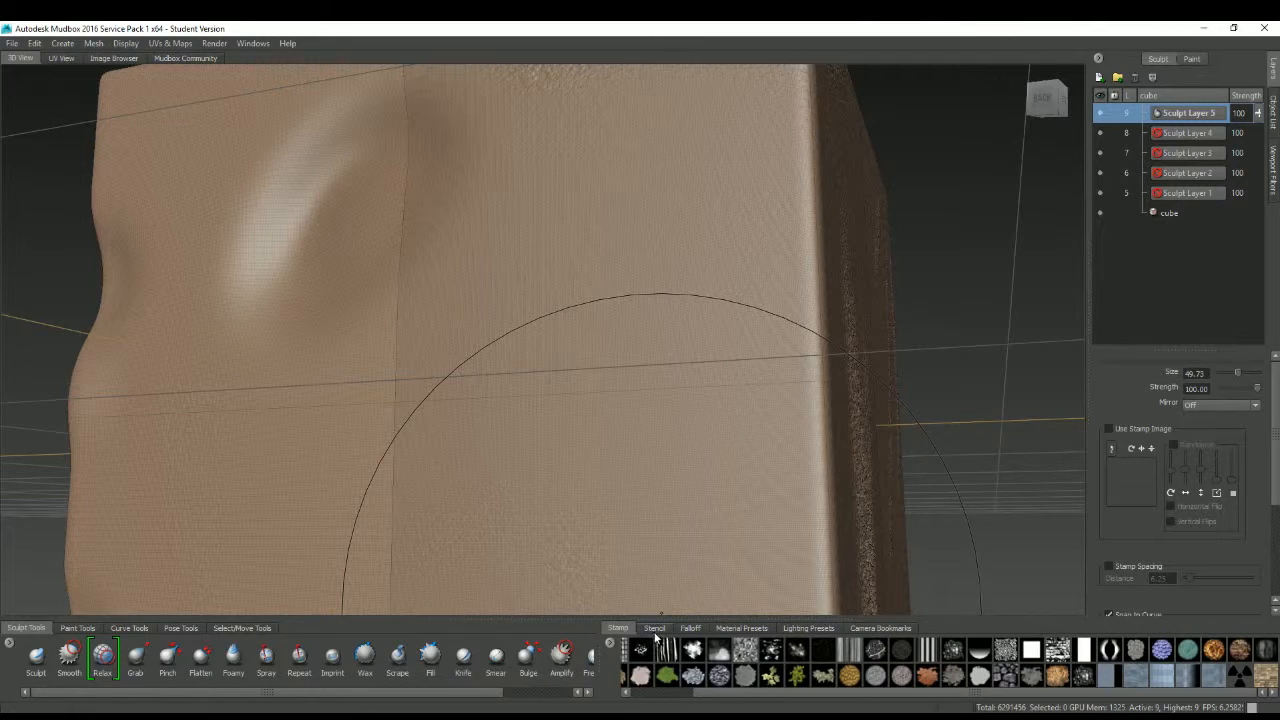
click(655, 628)
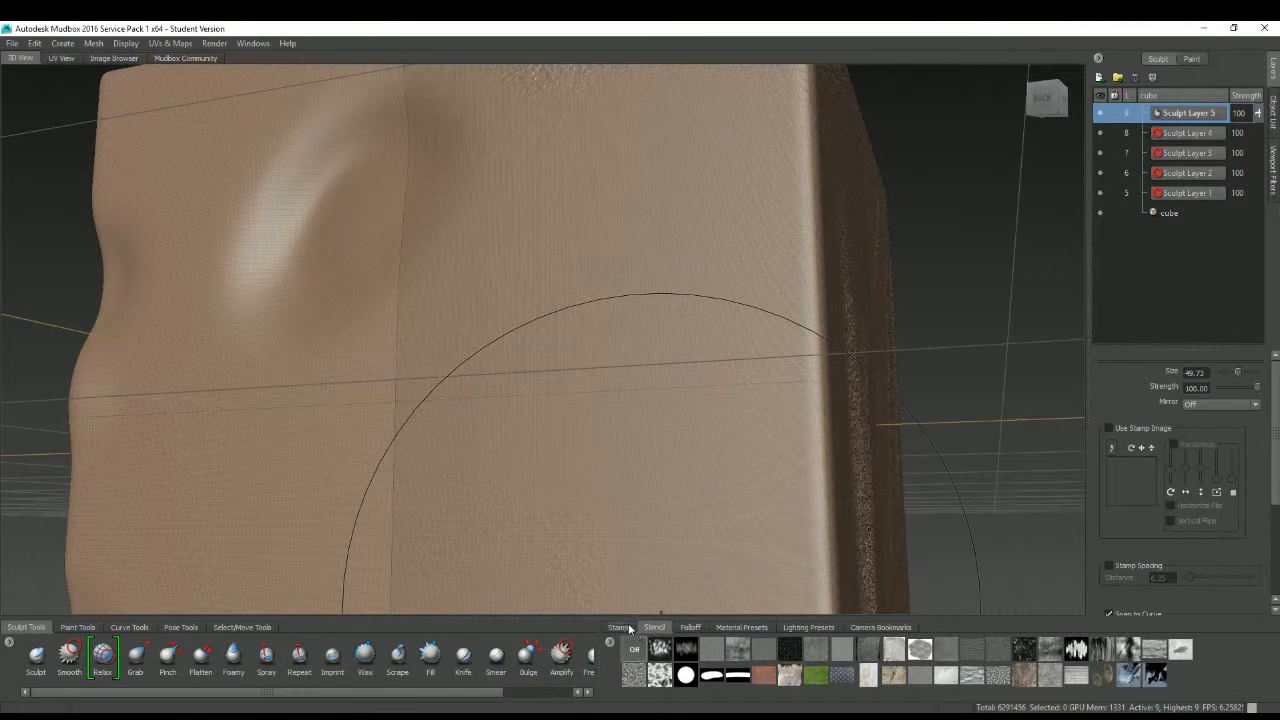
click(628, 627)
drag(748, 693, 656, 696)
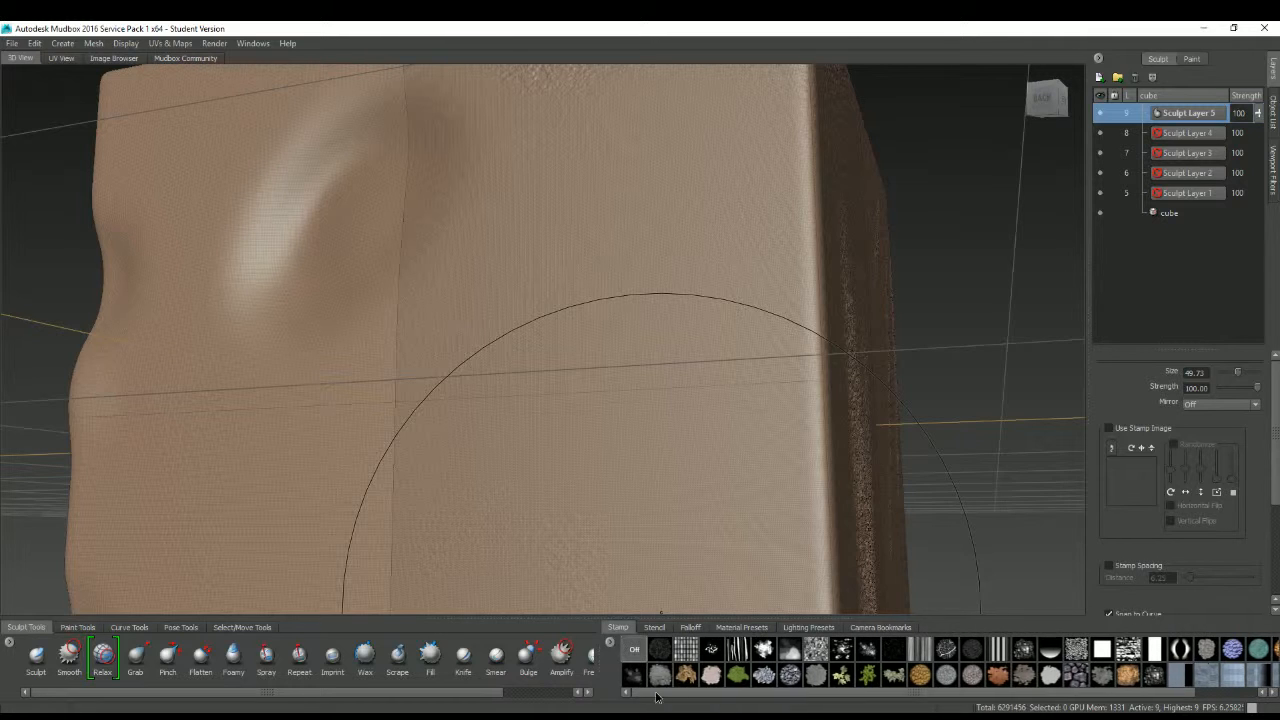